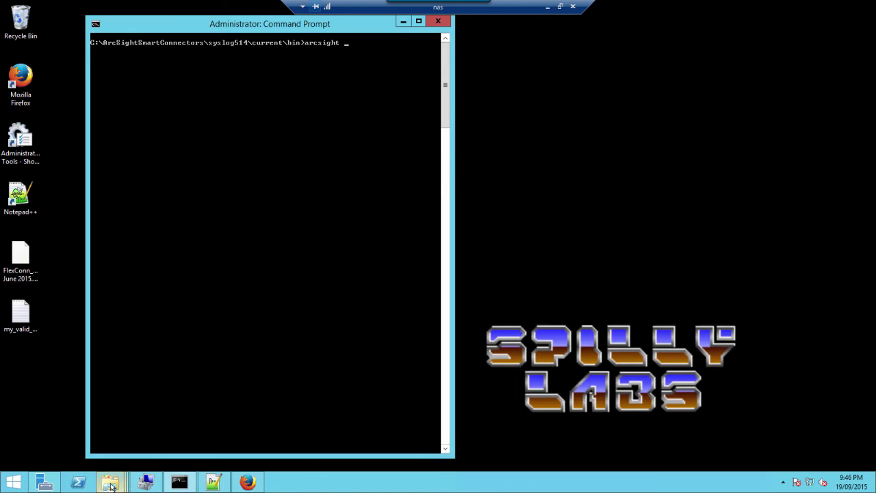
- Check the open windows on the taskbar from the arcsight Command Prompt in current\bin
mouse_move(111, 484)
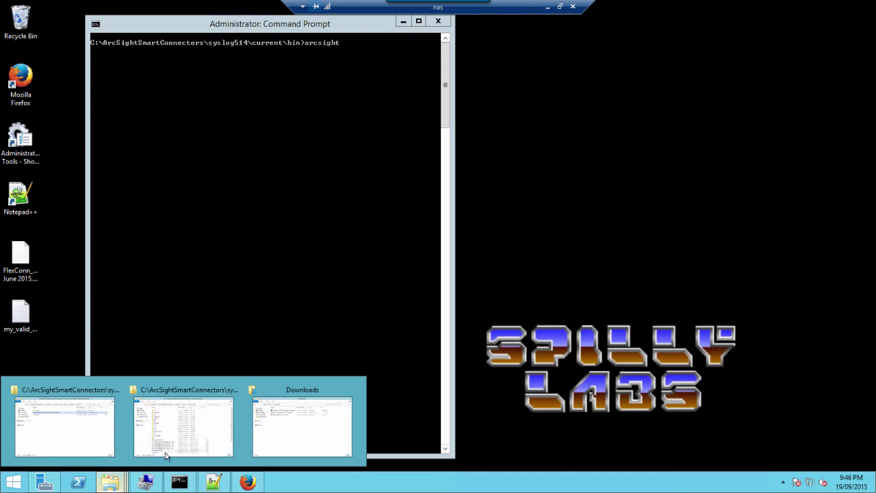
- Close the Downloads window and bring the flexagent syslog folder window forward
click(351, 390)
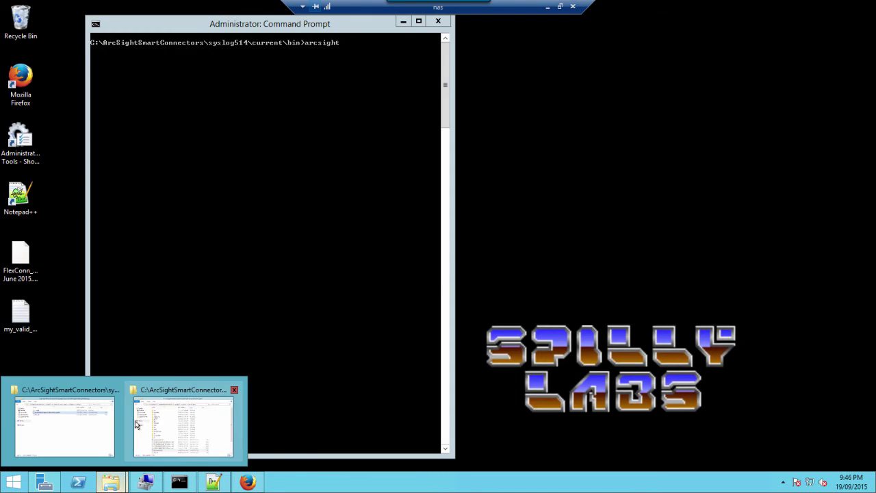
click(172, 413)
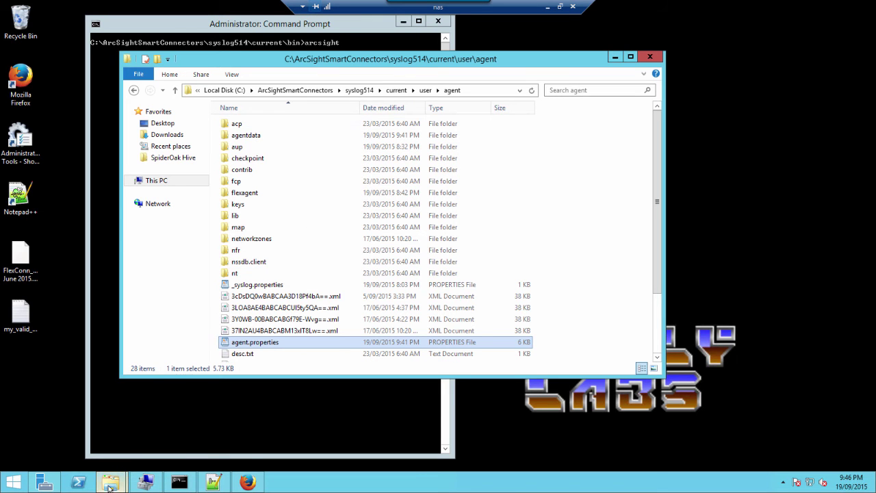
mouse_move(111, 482)
click(64, 415)
click(563, 271)
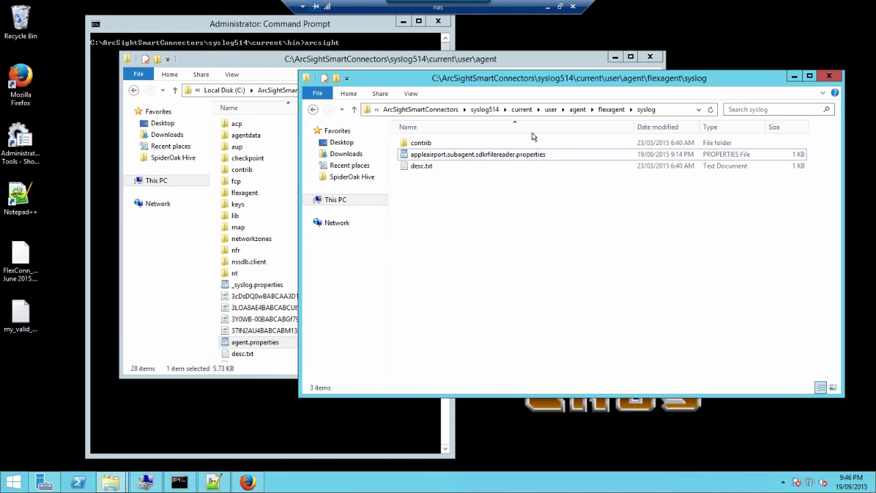
- Go up to the current folder, enter 'raw log', and open apple.txt
click(522, 110)
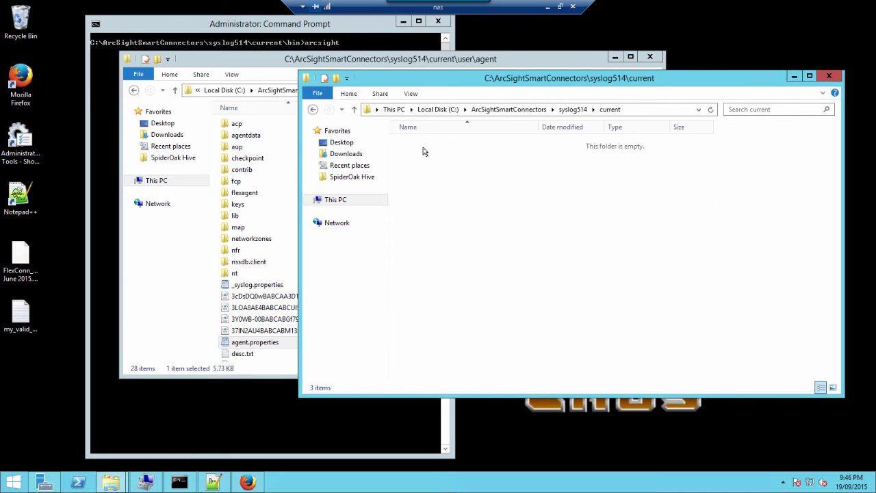
double_click(414, 224)
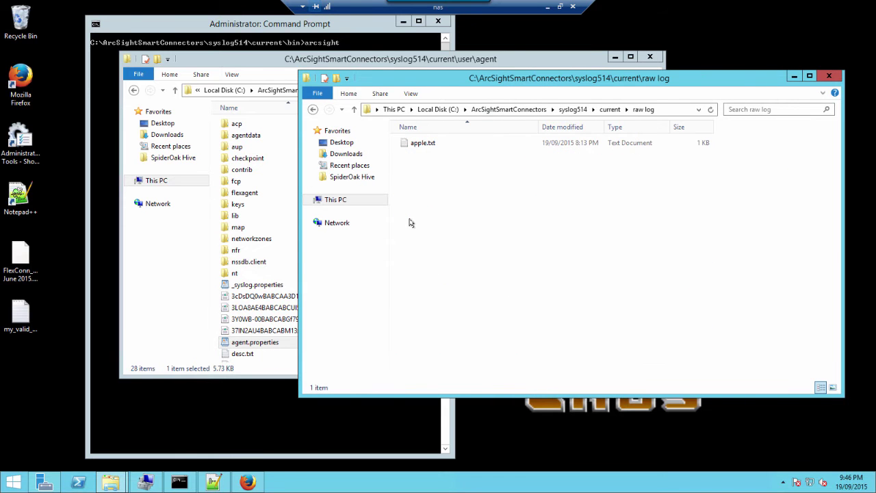
double_click(423, 145)
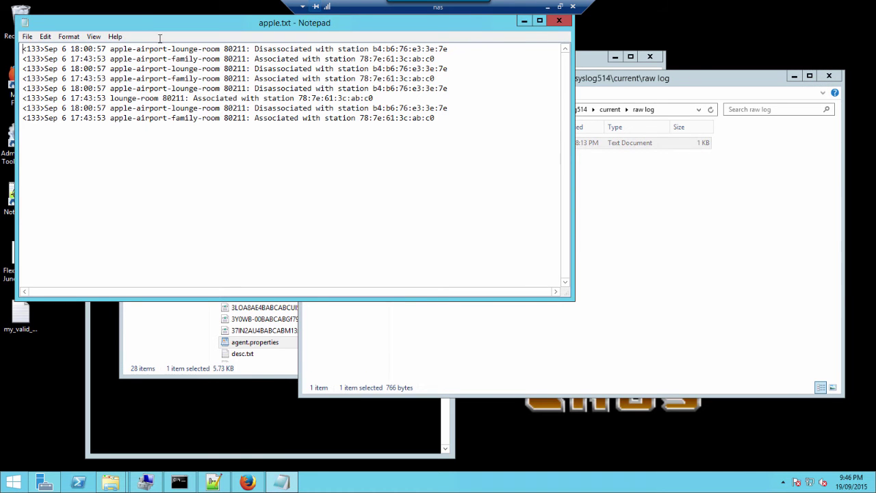
- Move Notepad and highlight log lines and the apple-airport-lounge-room hostname on line 1
drag(154, 20, 239, 43)
drag(533, 141, 121, 102)
click(123, 91)
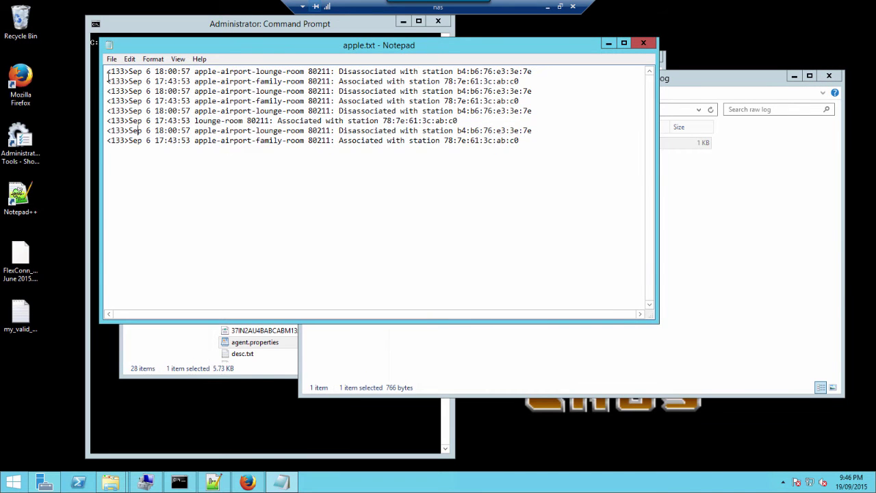
drag(107, 72, 304, 72)
click(306, 72)
drag(239, 71, 194, 71)
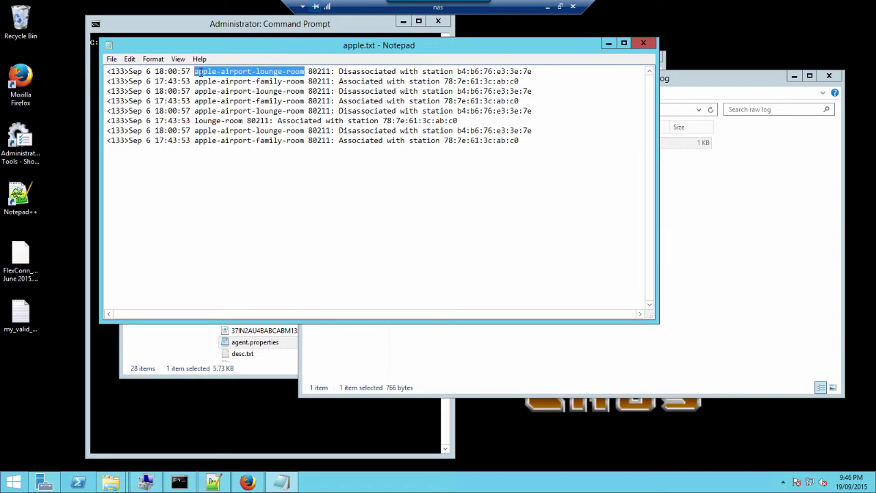
click(212, 81)
drag(259, 71, 301, 81)
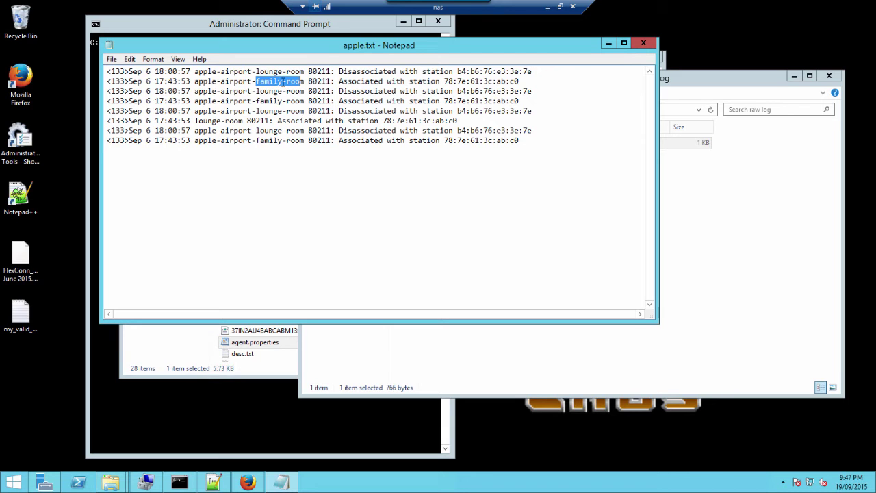
- Inspect the Associated messages and MAC addresses b4:b6:76:e3:3e:7e and 78:7e:61:3c:ab:c0
drag(339, 72, 533, 81)
click(343, 74)
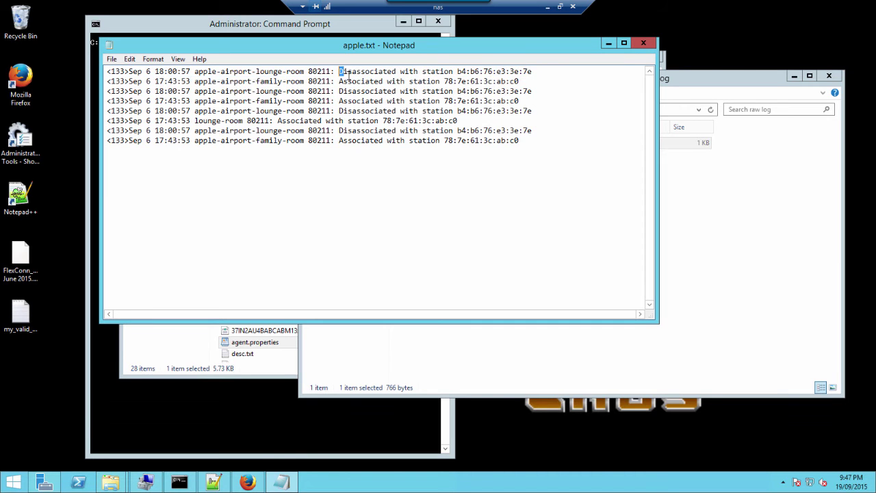
double_click(353, 81)
drag(448, 81, 523, 81)
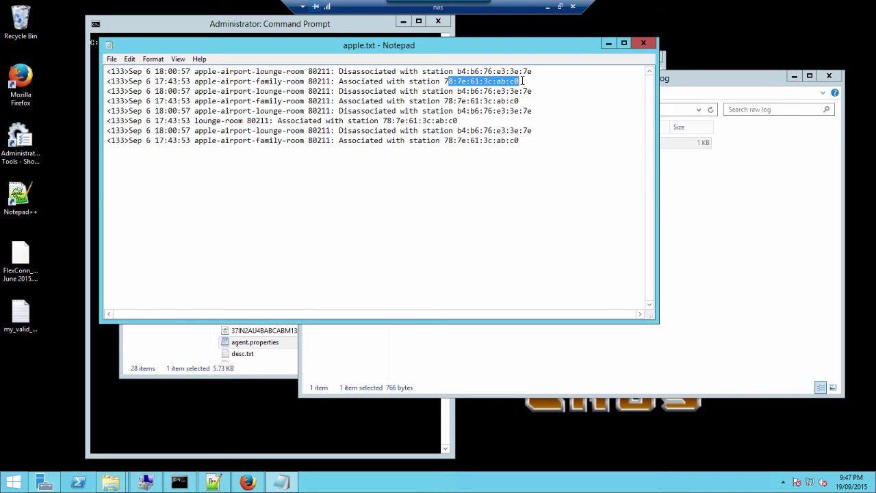
drag(458, 72, 542, 72)
click(462, 91)
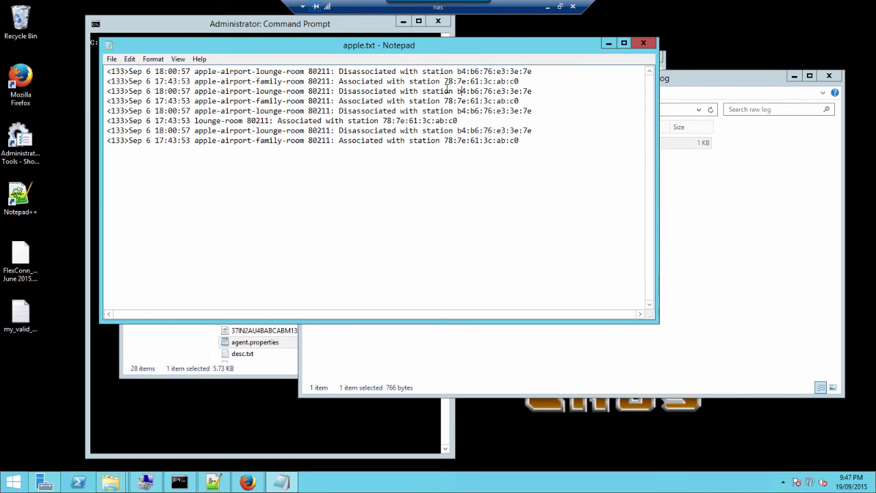
drag(445, 81, 525, 81)
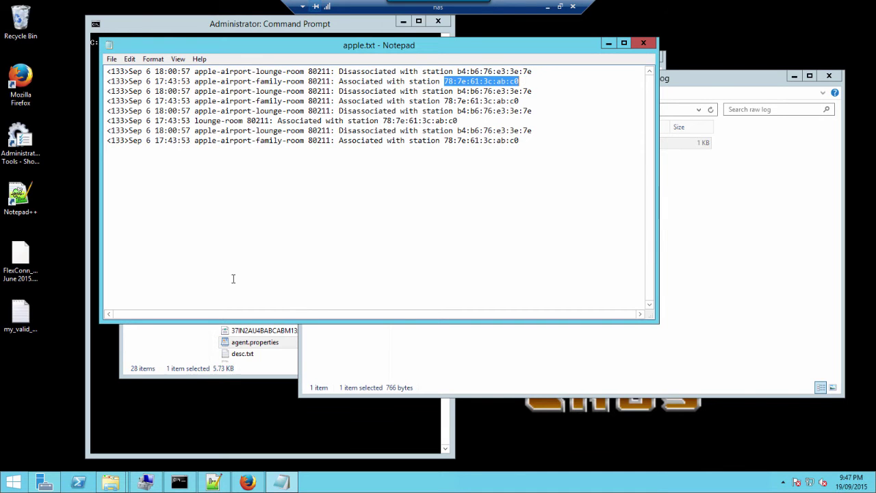
click(236, 406)
- Run 'arcsight regex' to launch the Regex Tester on apple.txt's 8 events
text(regex)
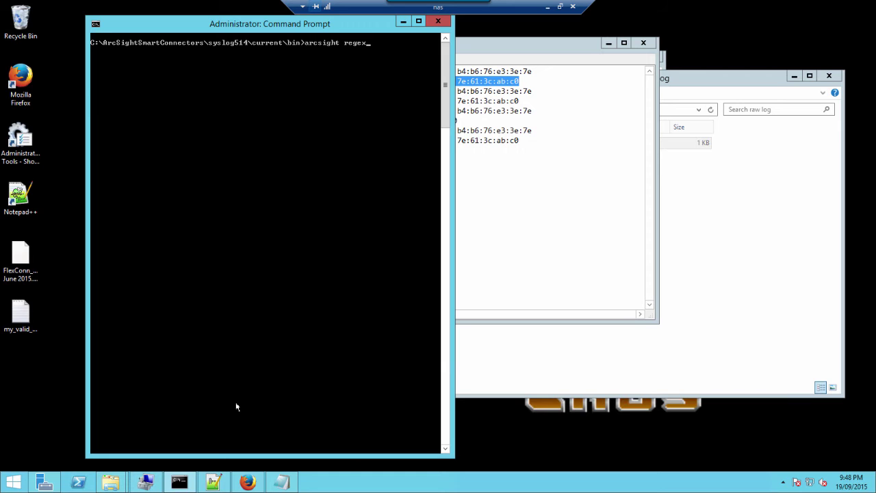
key(BackSpace)
key(BackSpace)
key(BackSpace)
key(BackSpace)
key(BackSpace)
key(BackSpace)
text(regex)
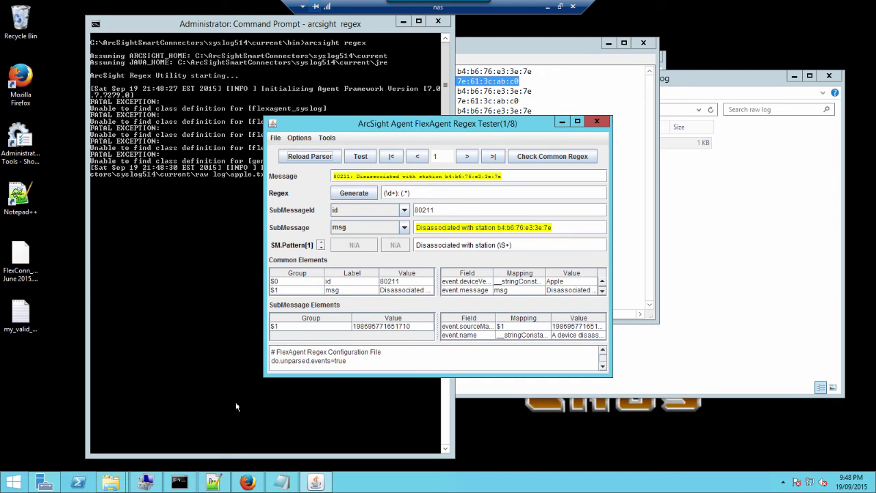
- Maximize the Regex Tester, review mappings including event.sourceMacAddress, then minimize it
click(577, 122)
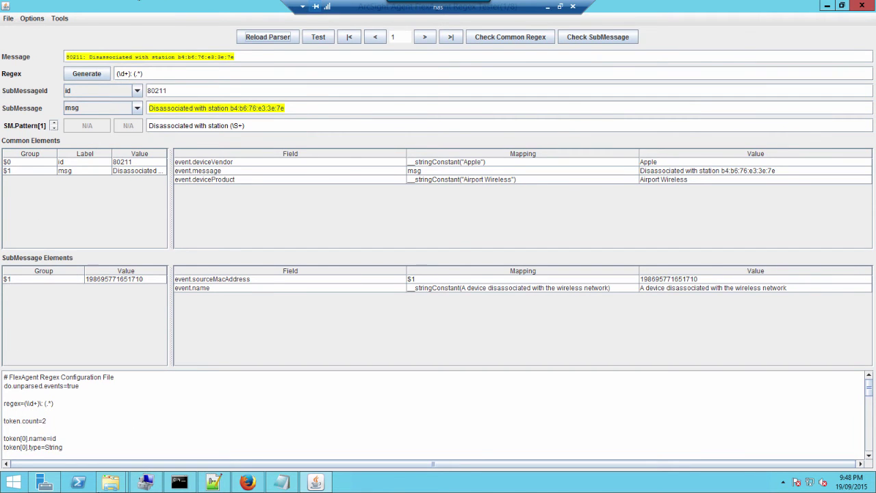
mouse_move(110, 482)
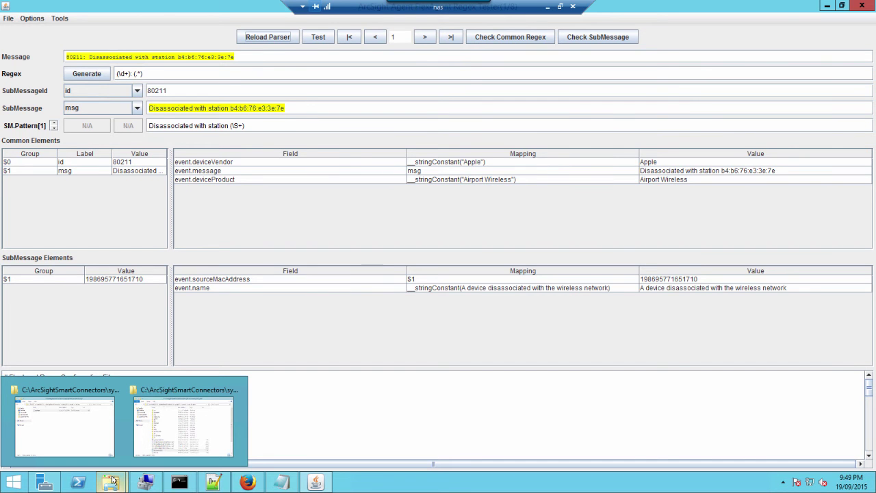
mouse_move(134, 451)
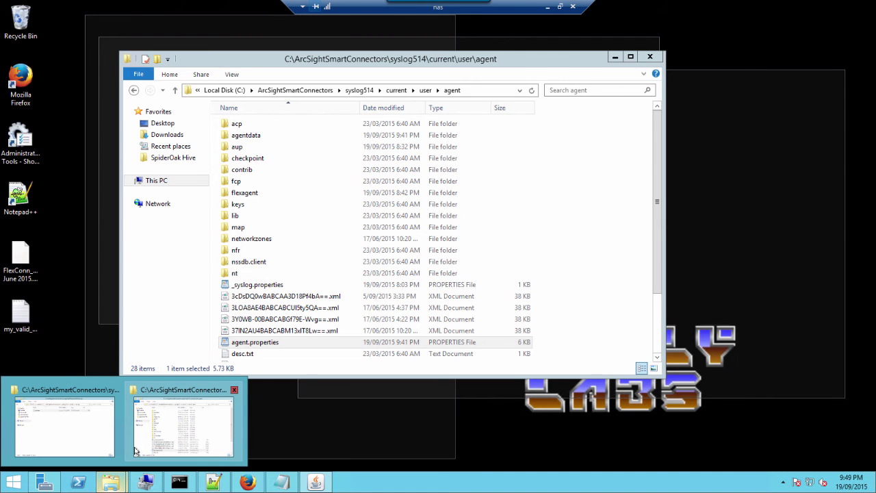
key(alt+Tab)
click(347, 283)
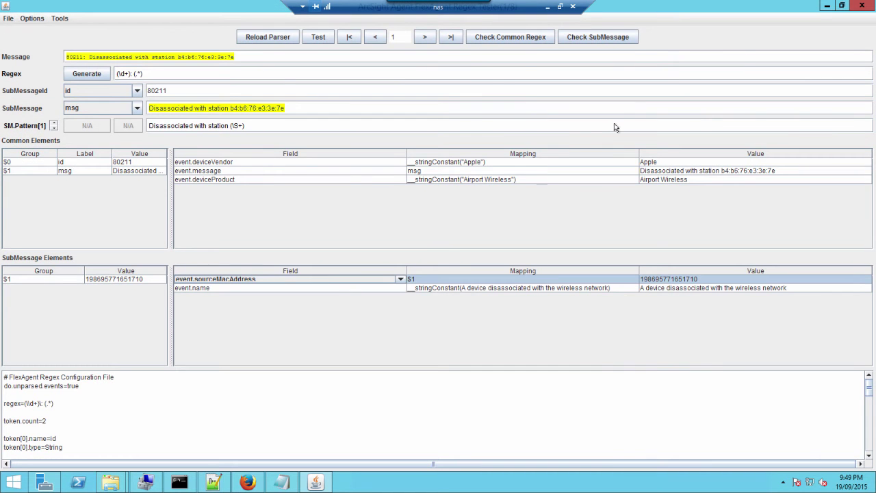
click(826, 5)
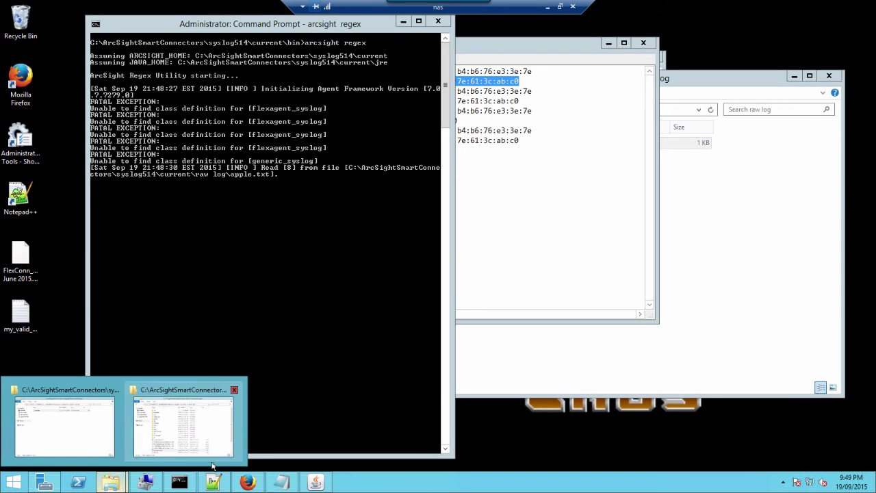
- Bring the agent folder window forward and trim its address path back to syslog514
click(55, 446)
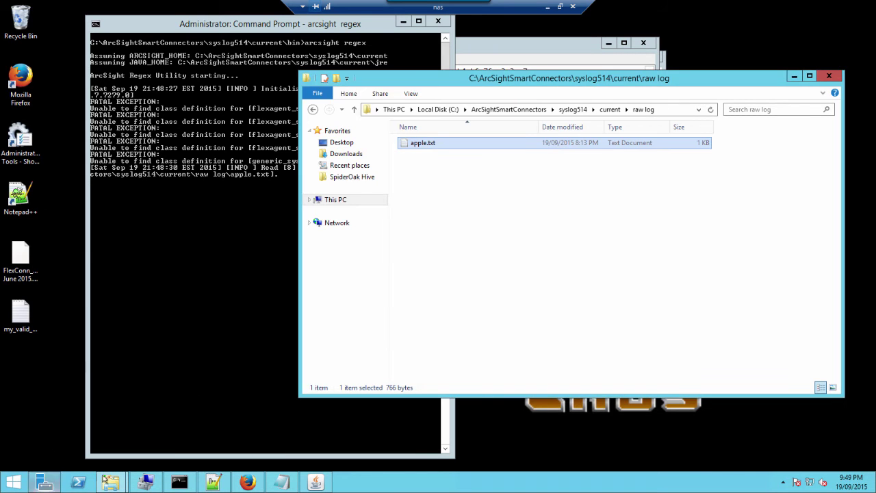
click(183, 419)
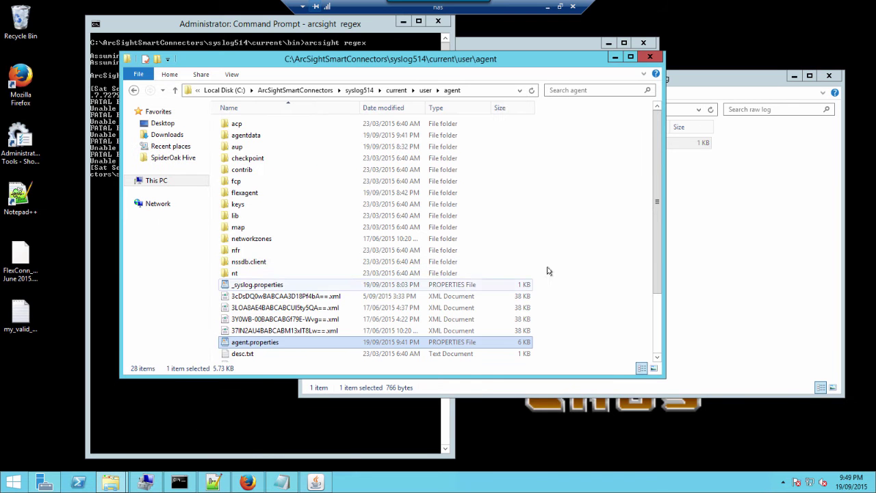
click(438, 86)
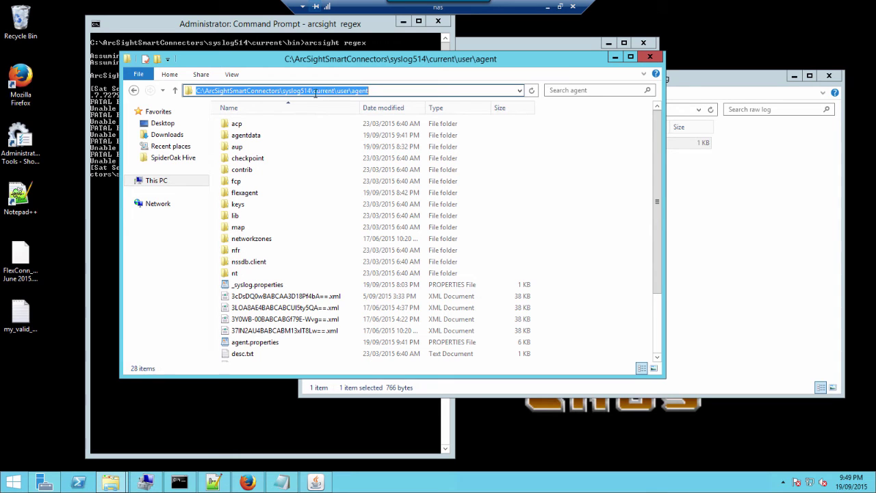
click(380, 91)
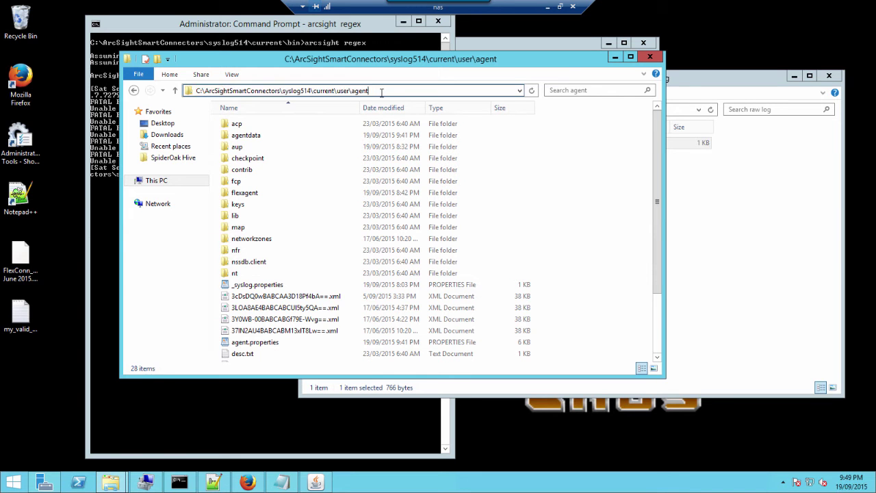
drag(369, 92, 389, 103)
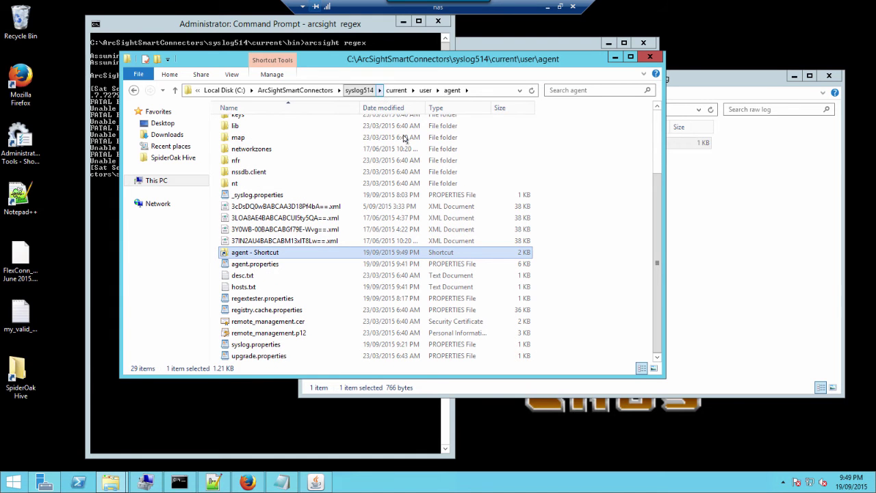
click(483, 91)
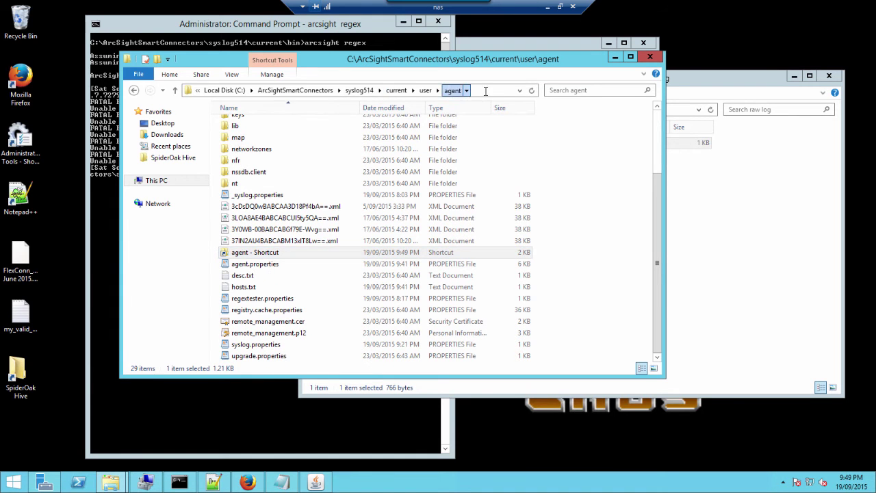
click(432, 90)
drag(373, 90, 323, 91)
key(BackSpace)
key(BackSpace)
key(BackSpace)
key(BackSpace)
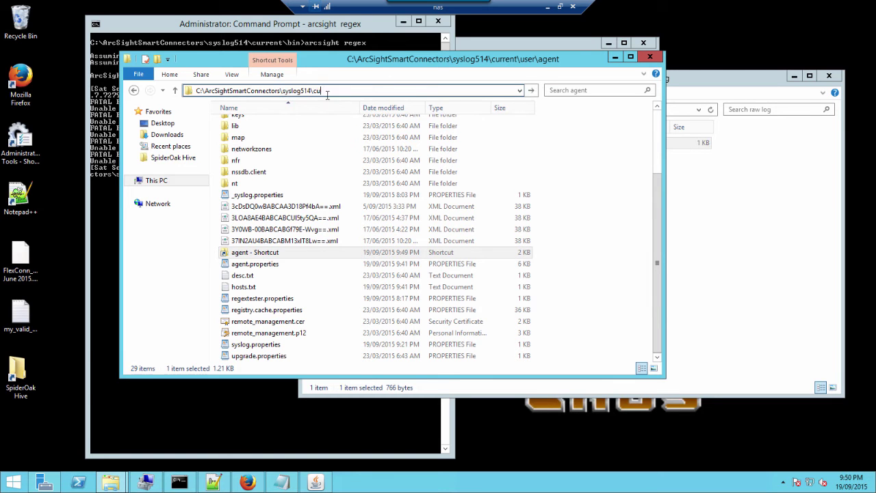
key(Return)
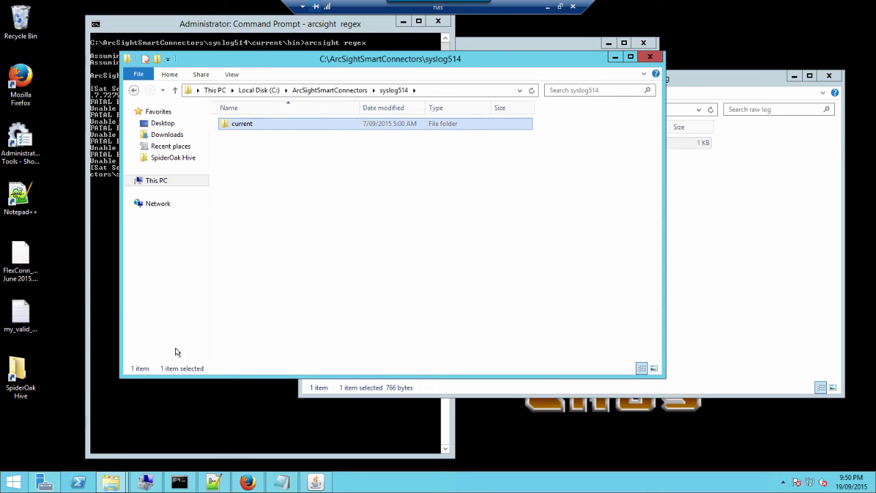
- Go into current\user\agent, maximize the window, and edit agent.properties with Notepad++
double_click(266, 135)
click(241, 263)
double_click(241, 263)
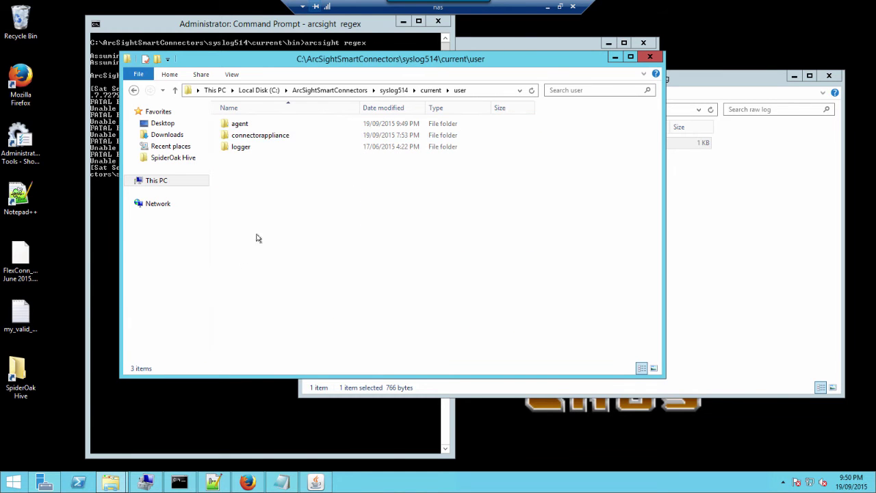
double_click(241, 124)
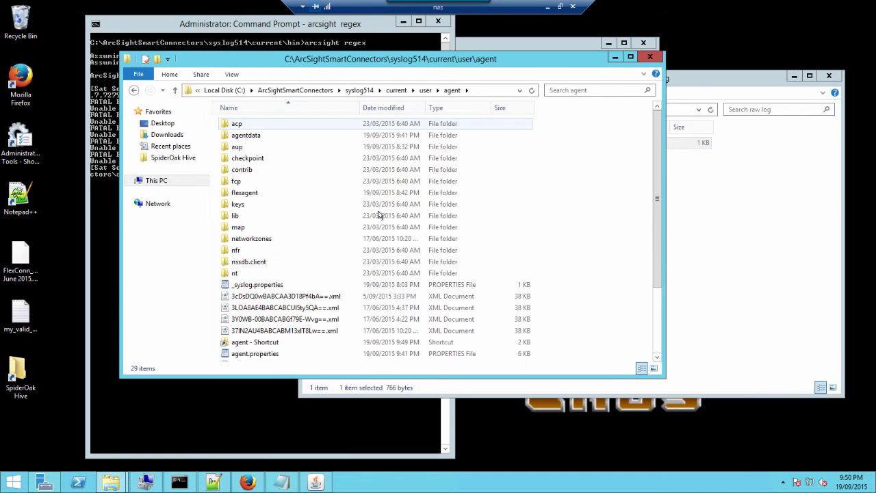
click(629, 57)
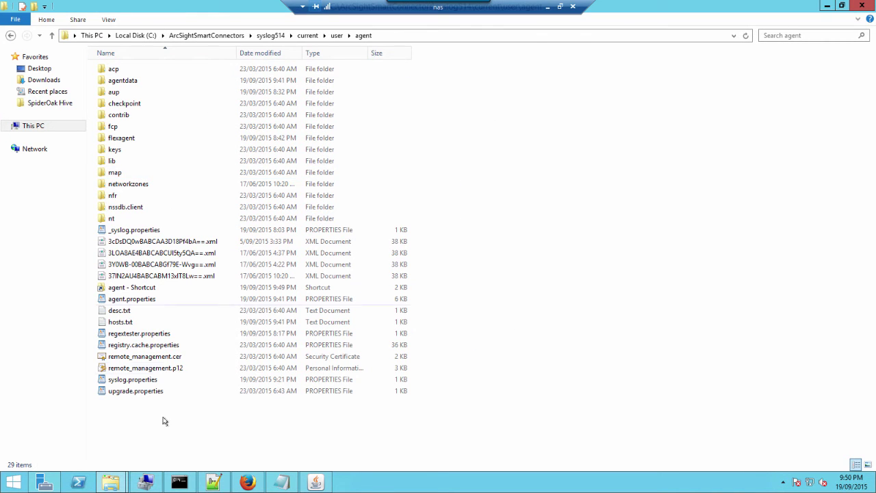
click(150, 302)
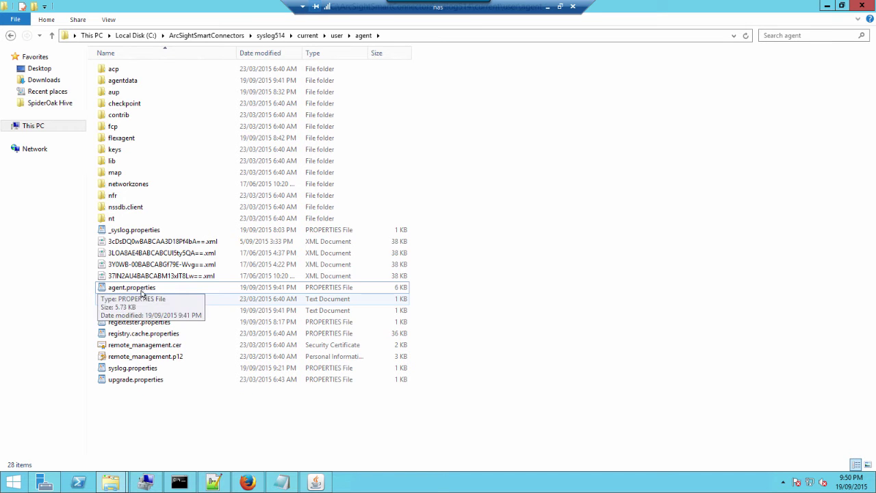
right_click(139, 290)
click(168, 312)
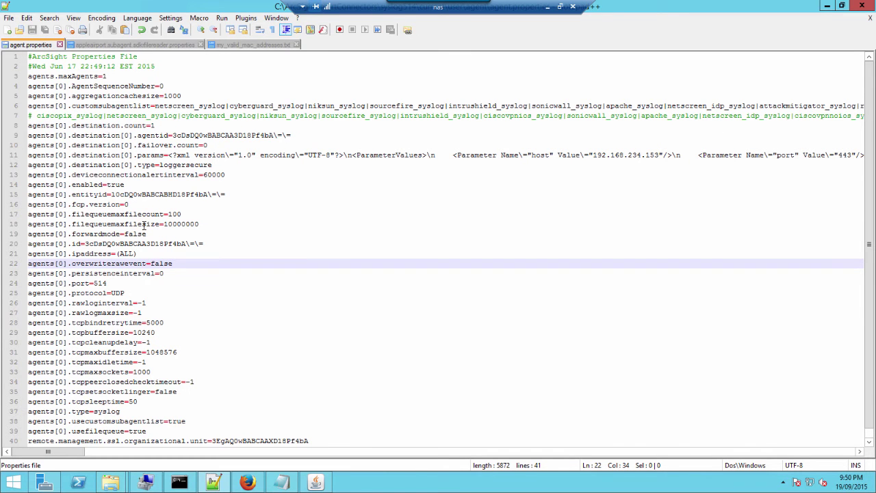
- Review port 514/UDP (lines 24–25) and id/ipaddress (ALL) (lines 20–21), then minimize Notepad++
drag(129, 293, 28, 283)
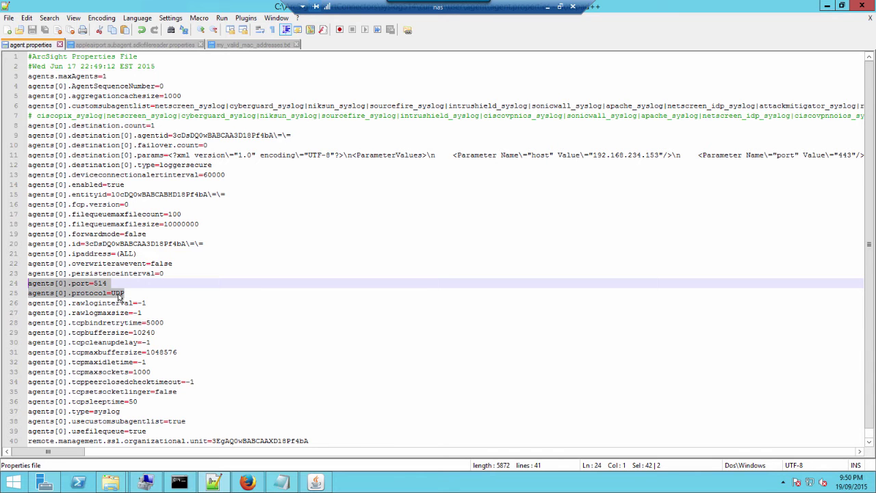
drag(137, 254, 9, 245)
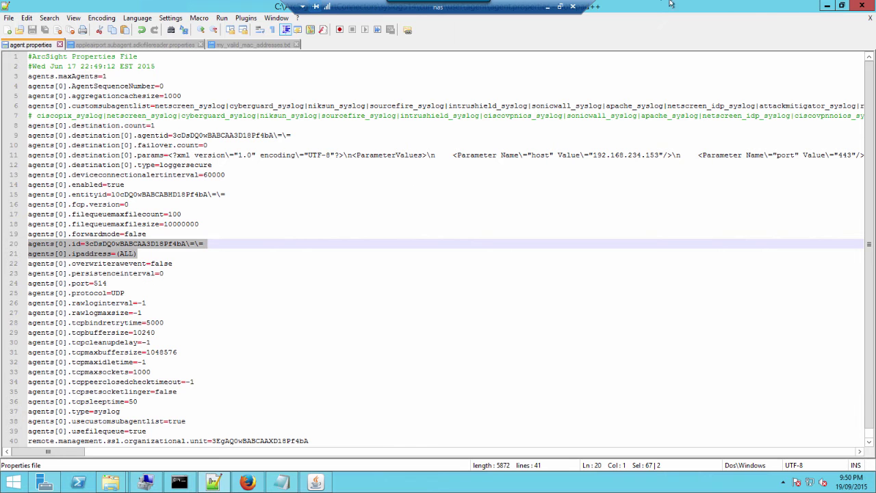
click(826, 6)
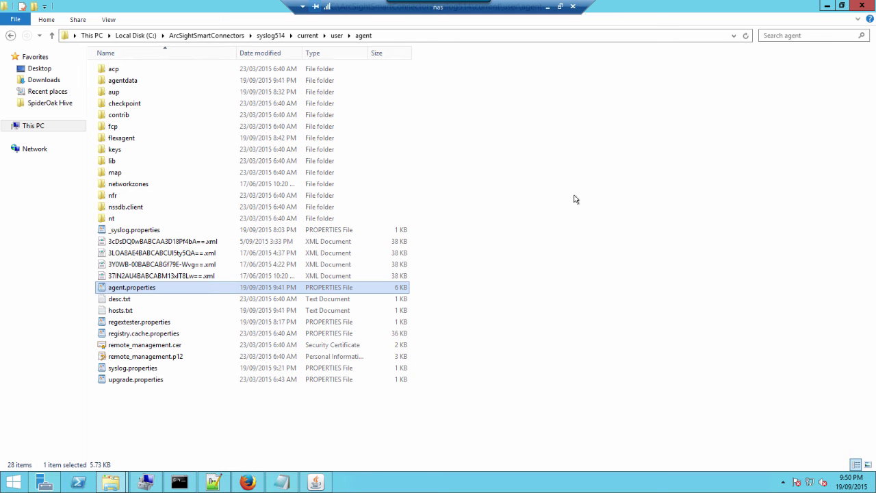
- Open agentdata, widen the Name column, and look over its files including _queue.syslogd.0
click(574, 200)
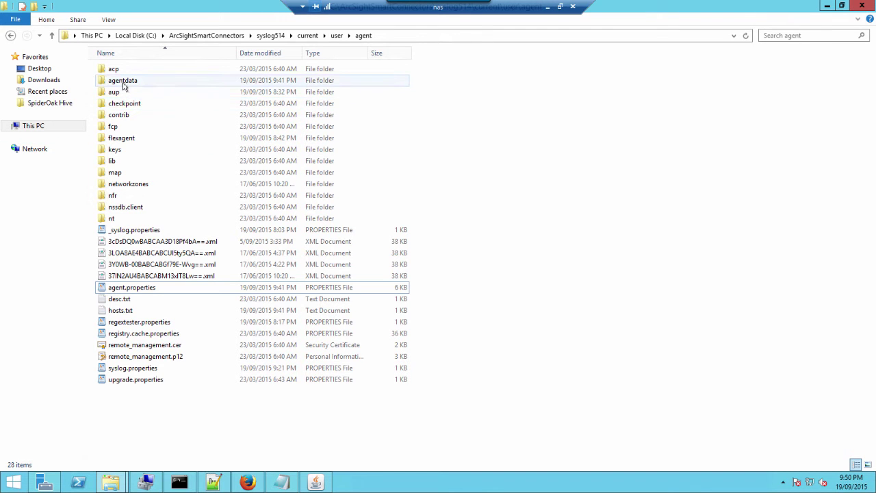
double_click(124, 82)
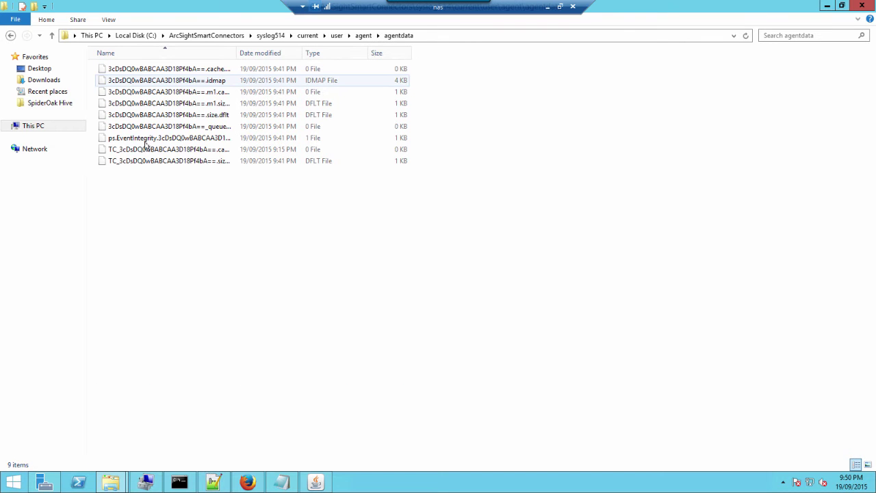
drag(236, 57, 377, 59)
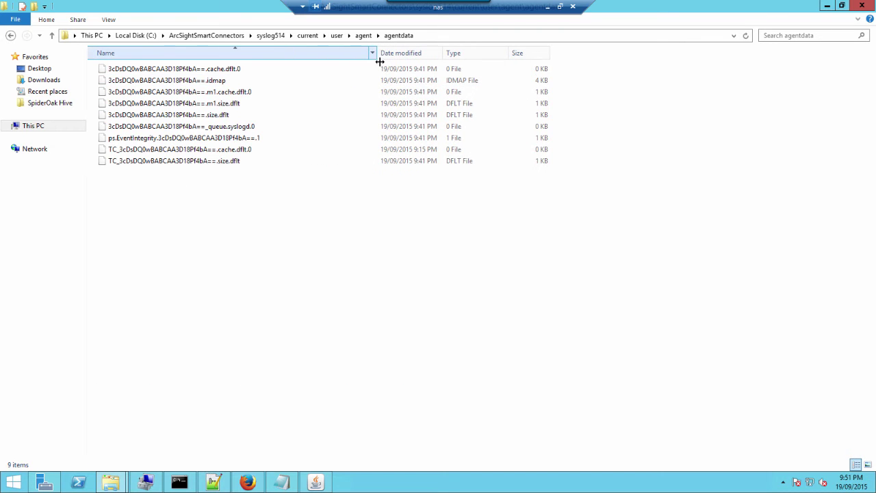
click(189, 161)
key(Up)
key(Up)
key(Up)
key(Up)
key(Up)
key(Up)
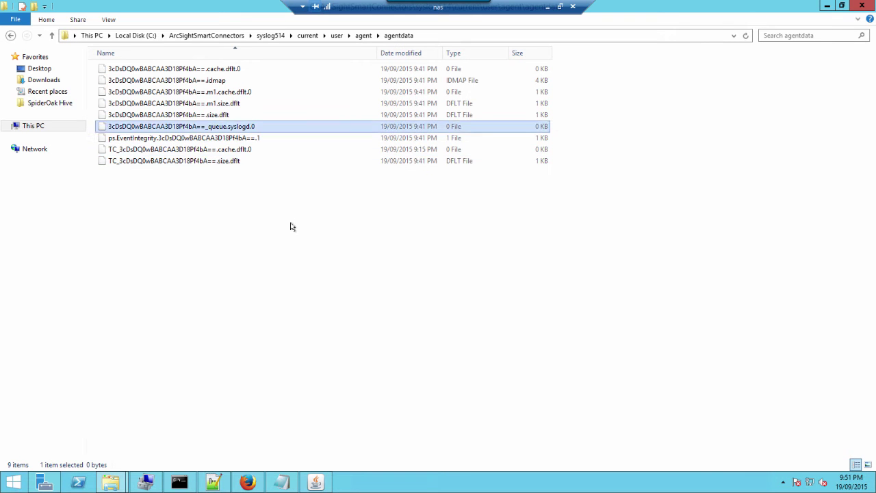
key(Down)
key(Down)
key(Down)
click(205, 249)
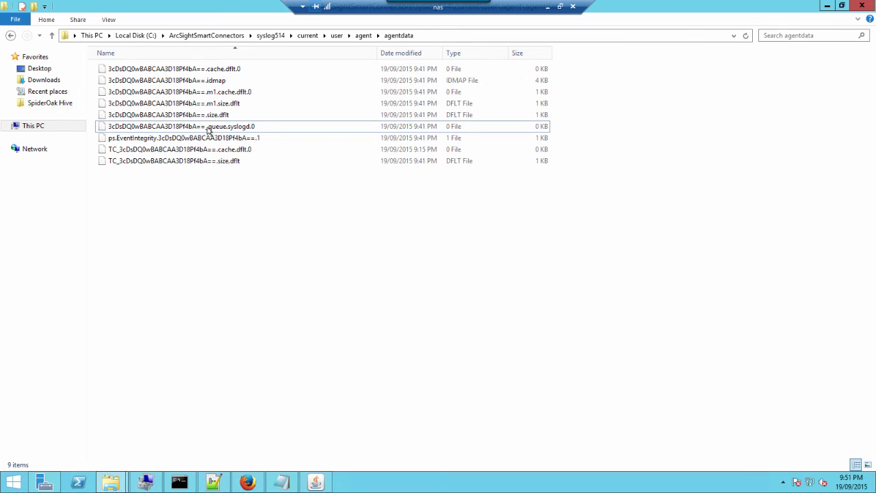
click(254, 132)
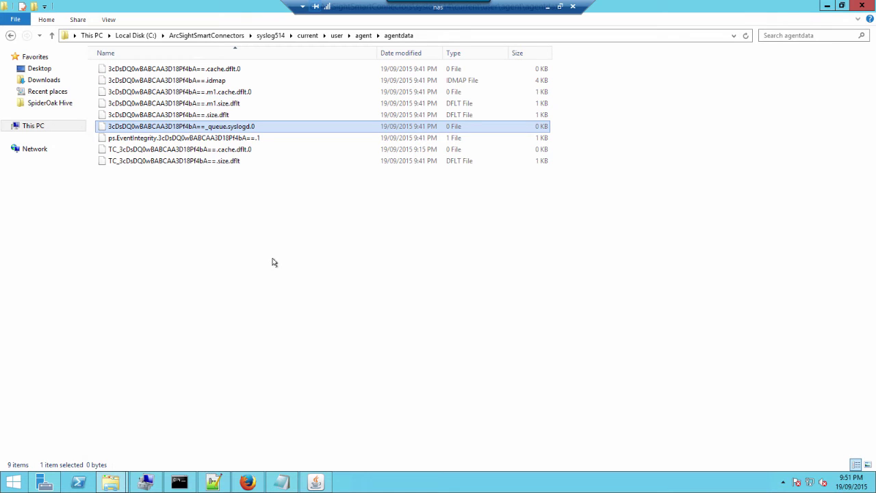
- Delete all nine agentdata files and return to the agent folder
key(ctrl+a)
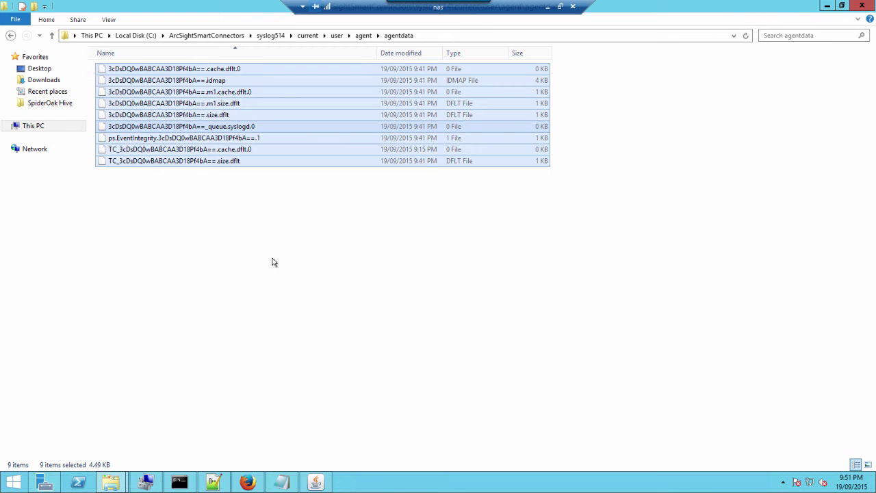
key(Delete)
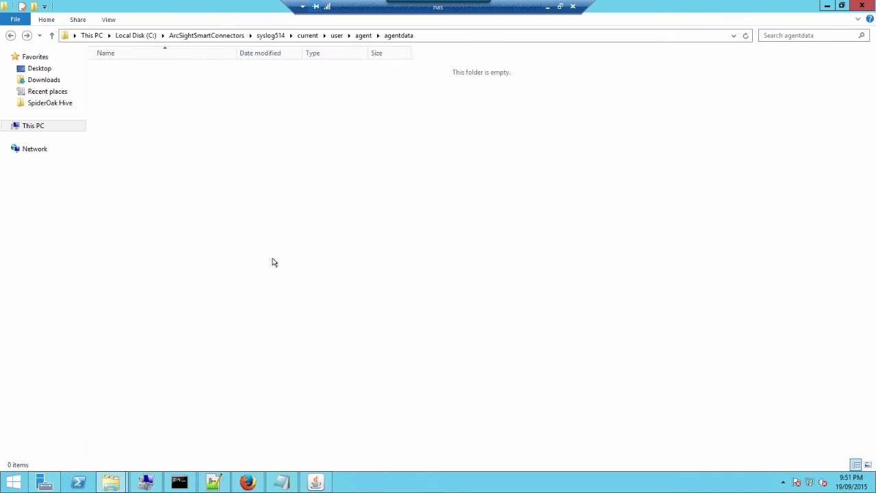
key(BackSpace)
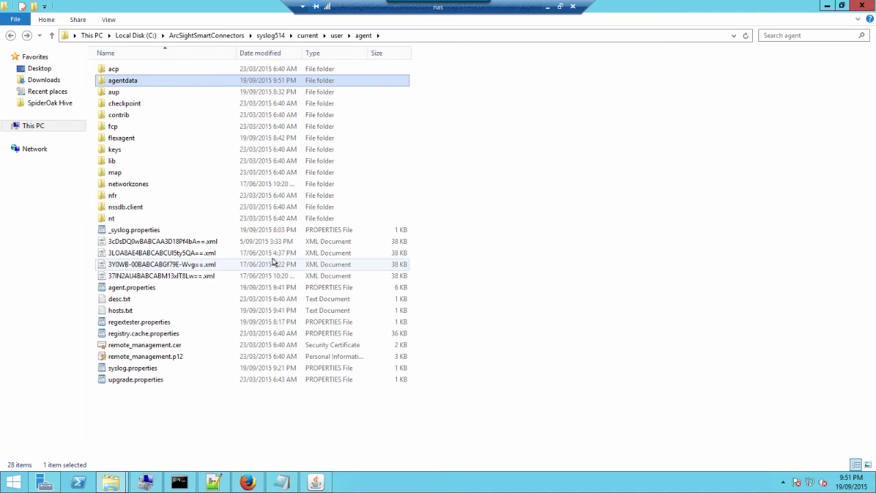
- Open flexagent, browse its mic, nt, snmp, snort and syslog subfolders, and return to agent.properties
key(Down)
key(Down)
key(Down)
key(Down)
key(Down)
key(Down)
key(Up)
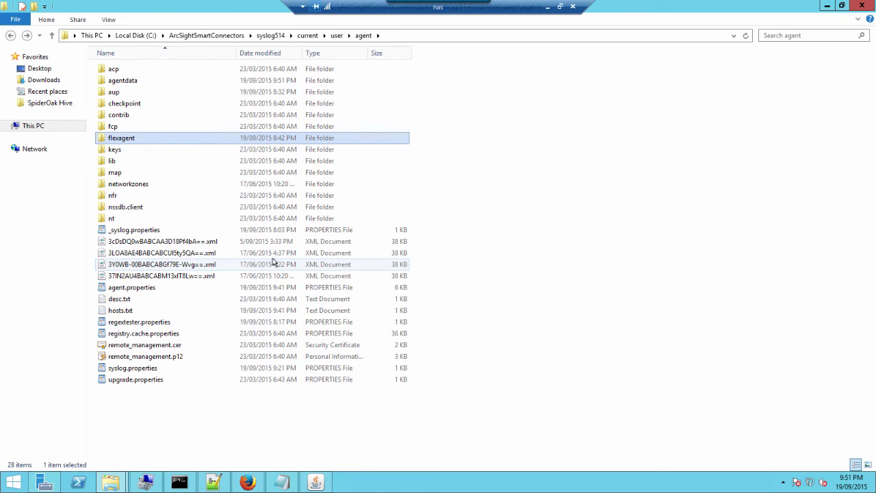
key(Return)
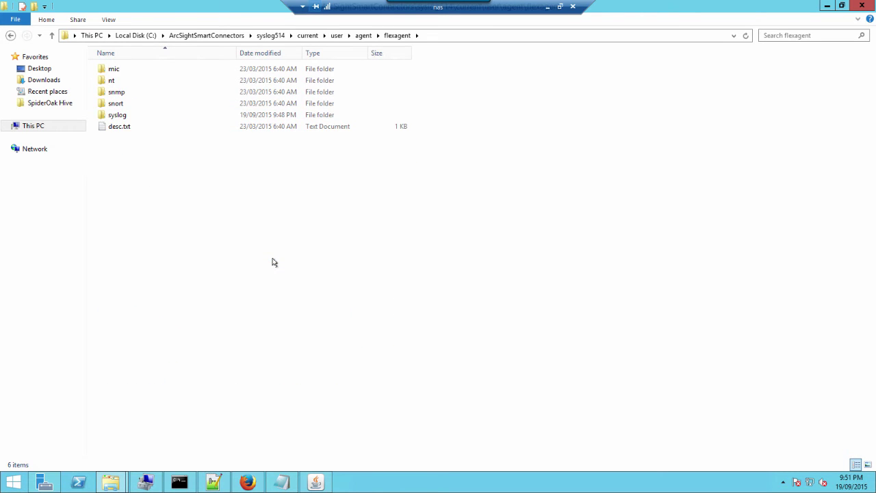
key(s)
key(Up)
key(Up)
key(Down)
key(Down)
key(Down)
key(Down)
key(Down)
key(Up)
key(Up)
key(Up)
key(Up)
key(Up)
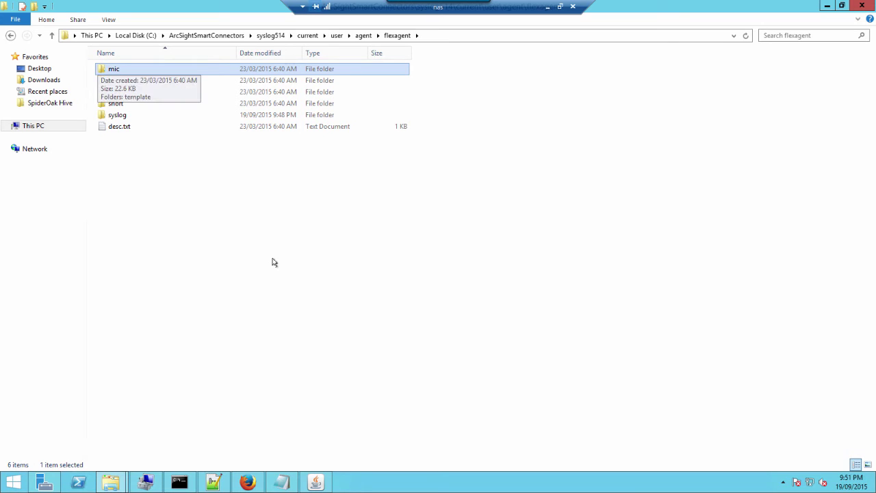
key(Down)
key(Down)
key(Down)
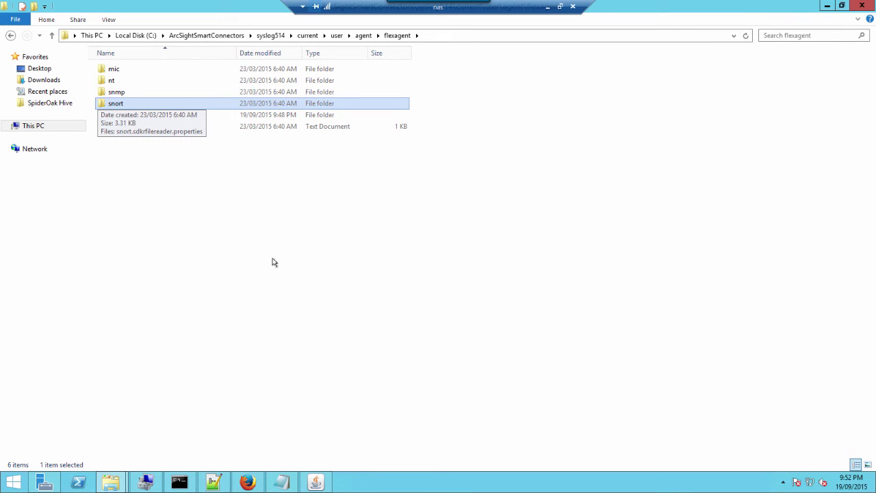
key(Down)
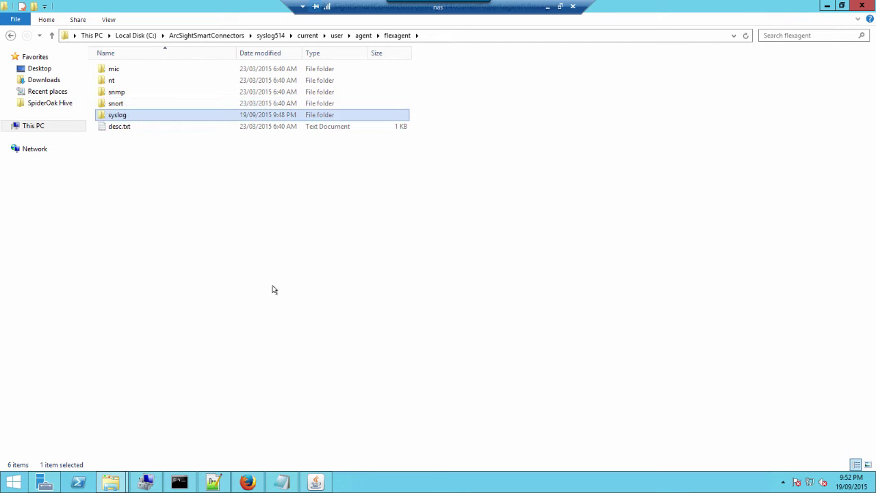
click(215, 483)
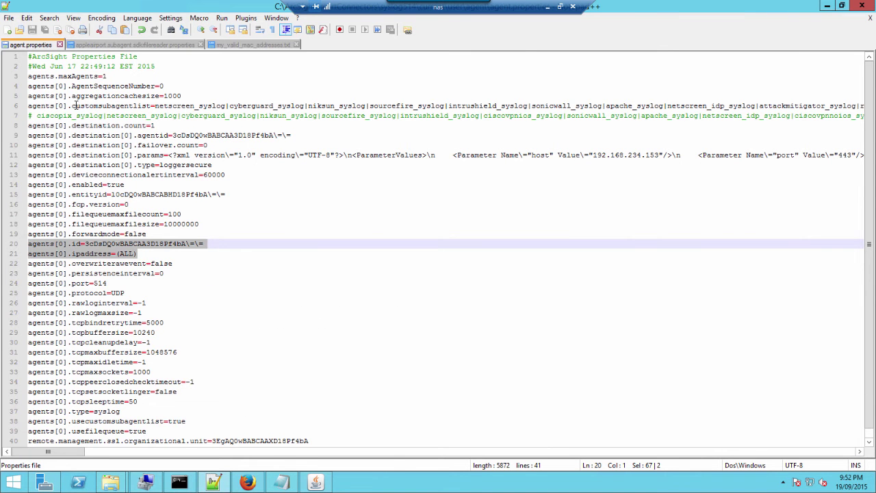
- Select customsubagentlist and the start of its value on line 6 of agent.properties
click(76, 106)
double_click(104, 106)
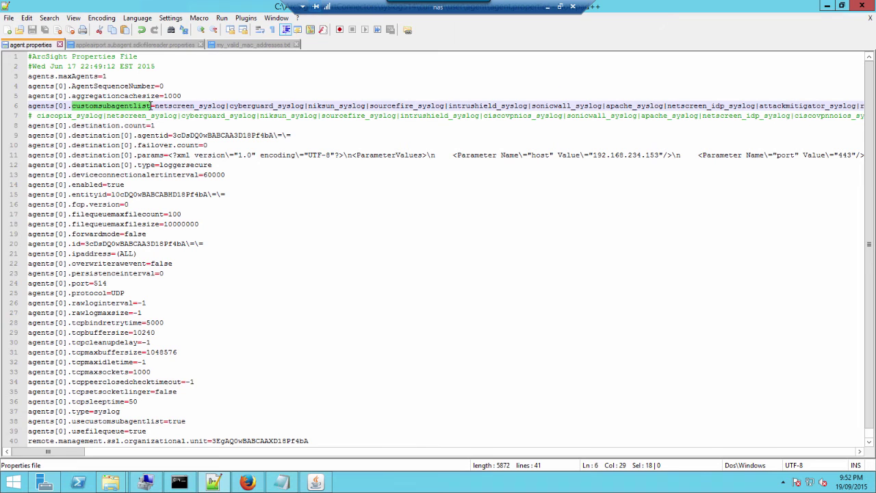
click(155, 106)
drag(155, 106, 841, 111)
click(832, 106)
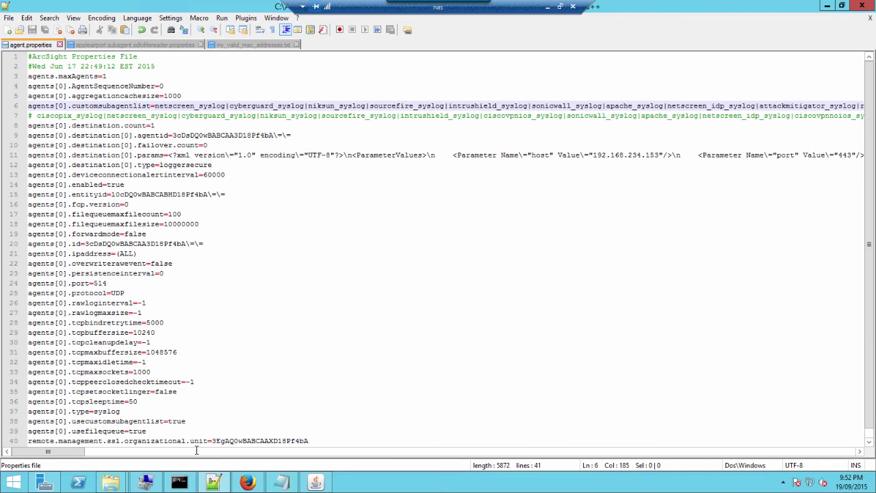
drag(57, 457, 238, 418)
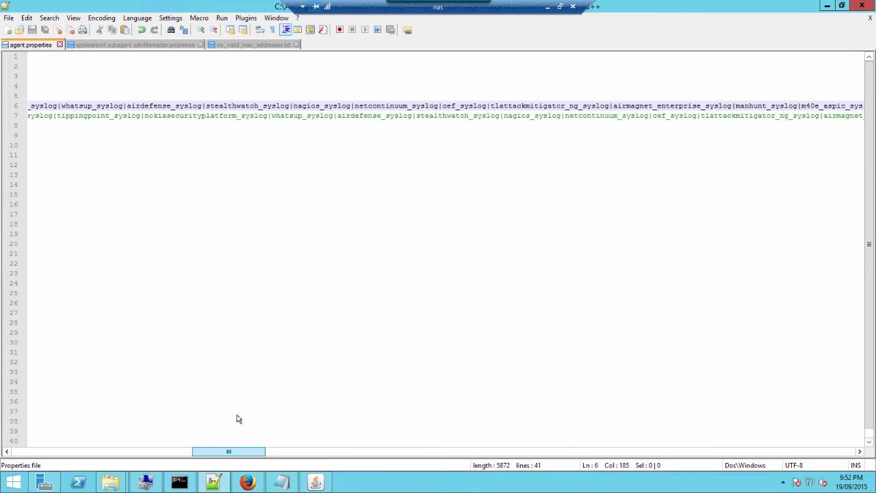
drag(215, 454, 21, 436)
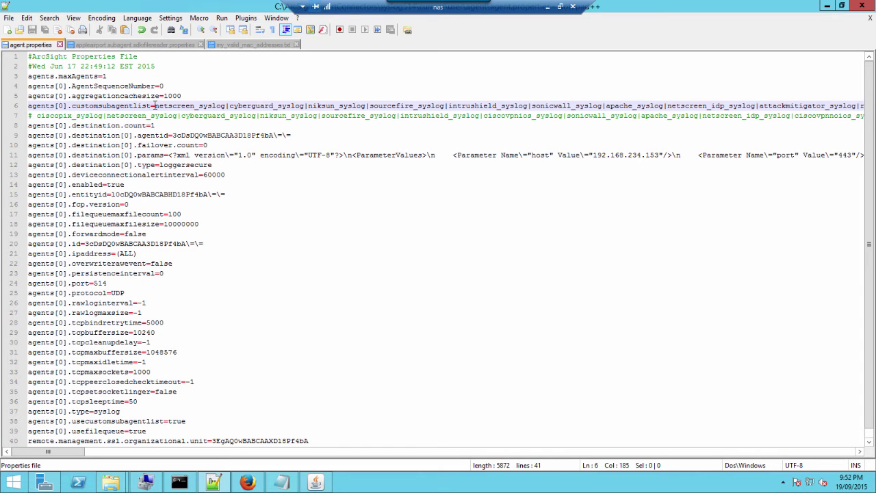
- Highlight the netscreen_syslog and sourcefire_syslog entries in the subagent list without editing
drag(155, 106, 363, 102)
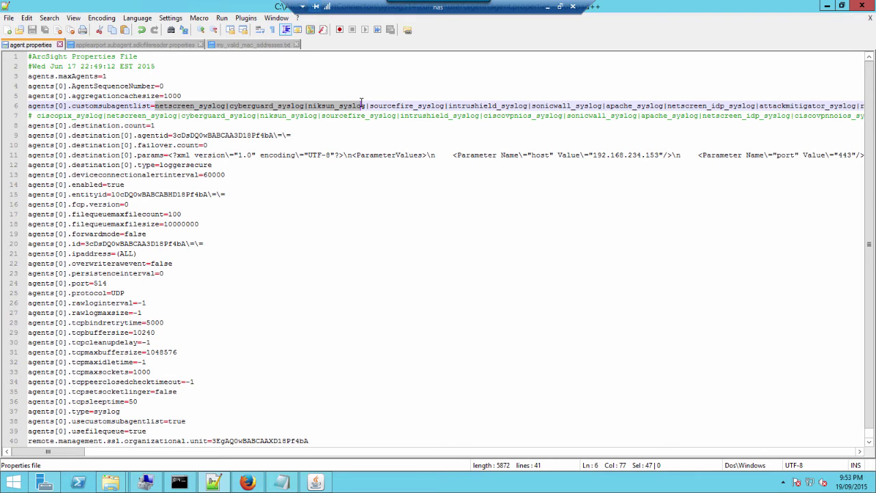
click(319, 115)
drag(156, 106, 231, 106)
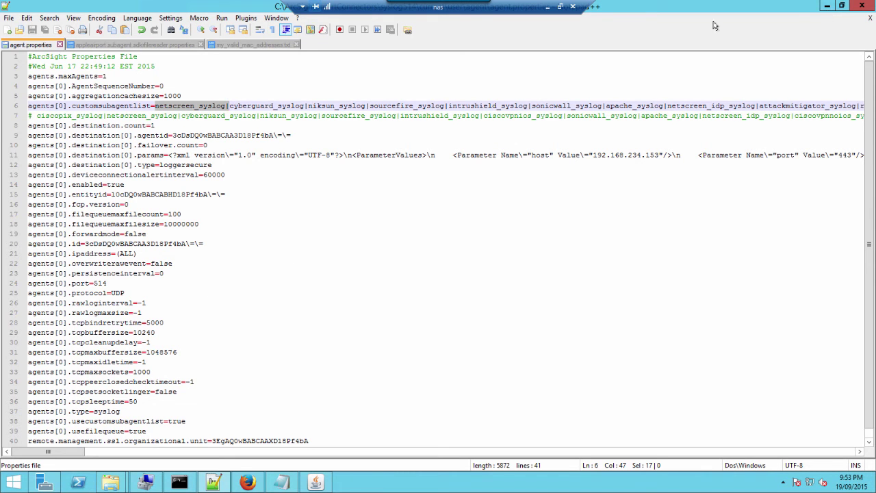
key(Down)
key(Down)
drag(371, 106, 444, 106)
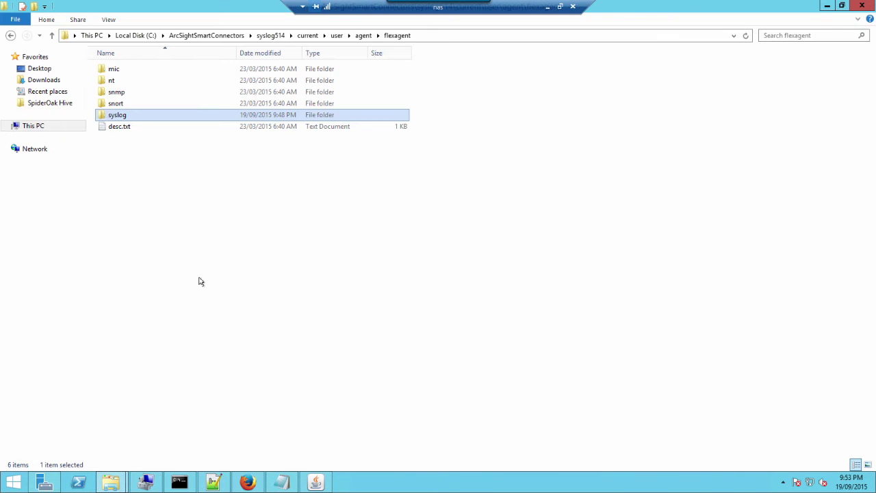
click(201, 281)
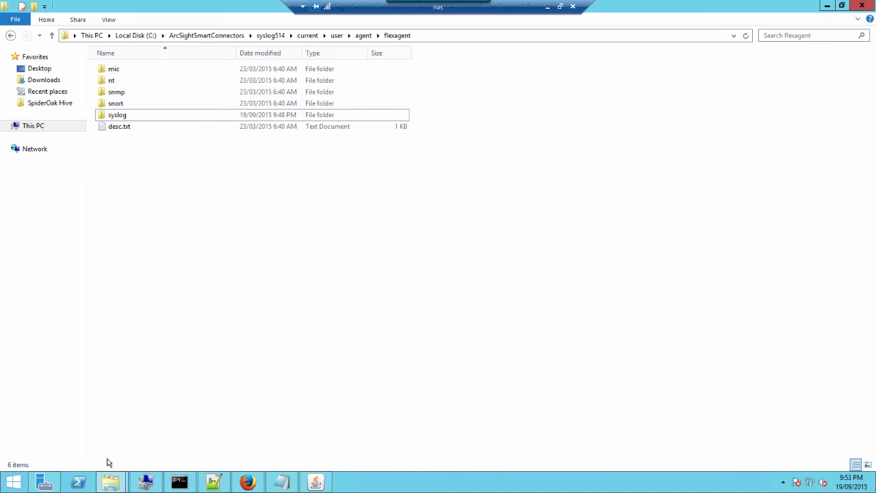
- Return to the agent folder in File Explorer and open syslog.properties in WordPad
click(112, 486)
click(169, 446)
key(BackSpace)
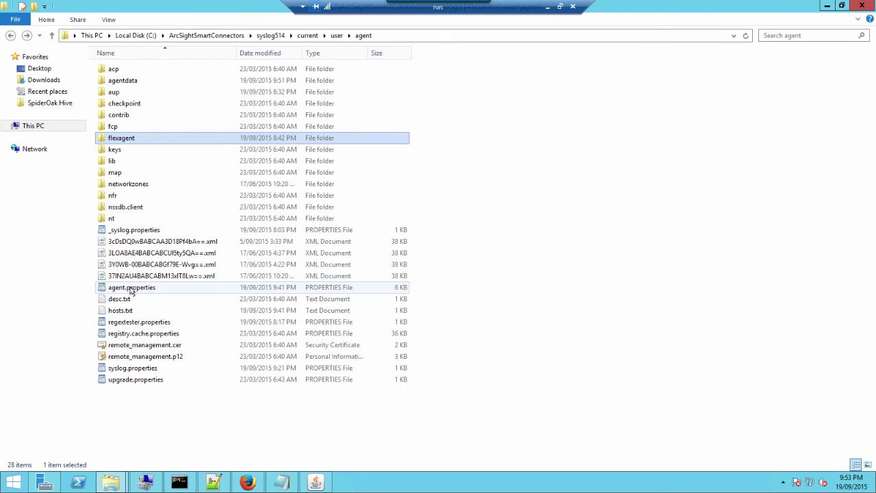
click(135, 370)
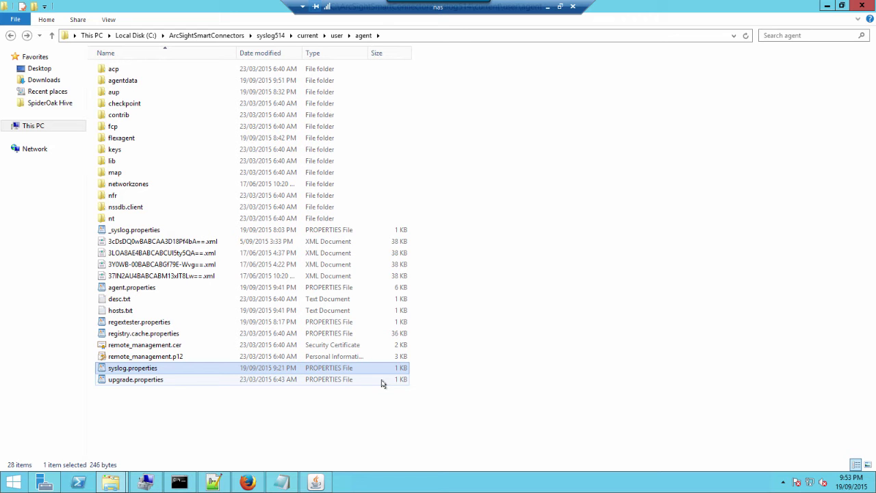
key(Return)
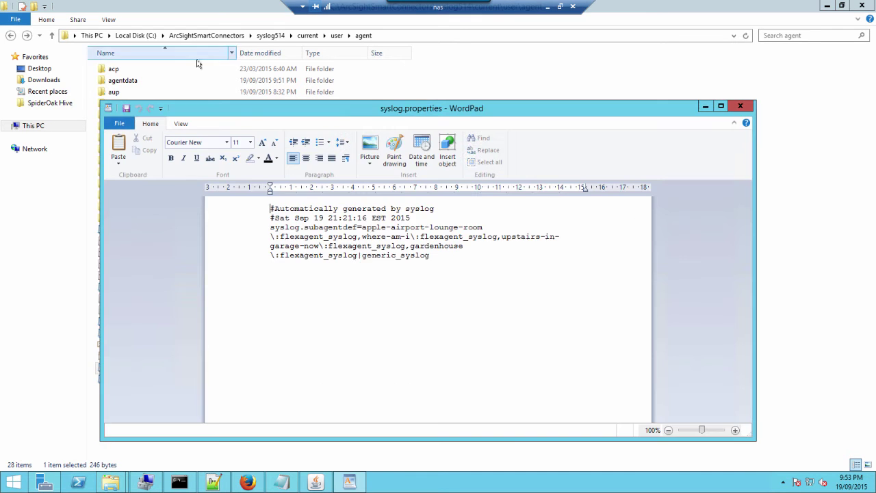
click(411, 254)
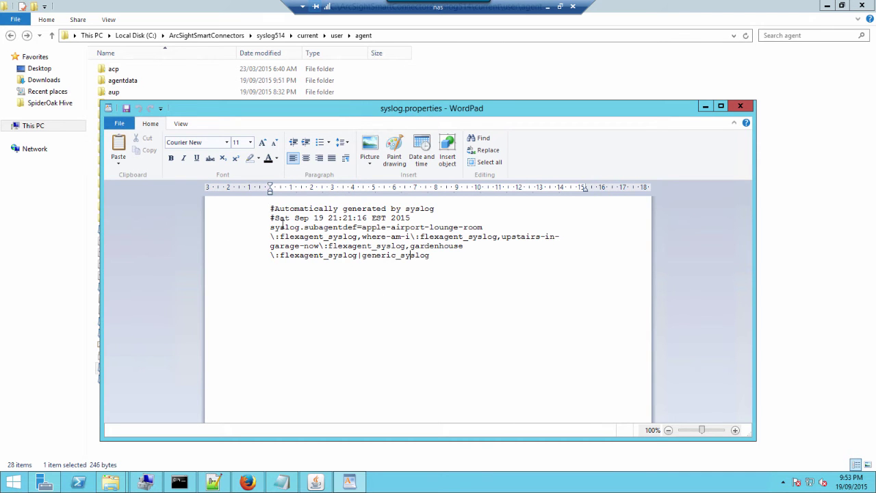
drag(282, 226, 482, 228)
click(389, 232)
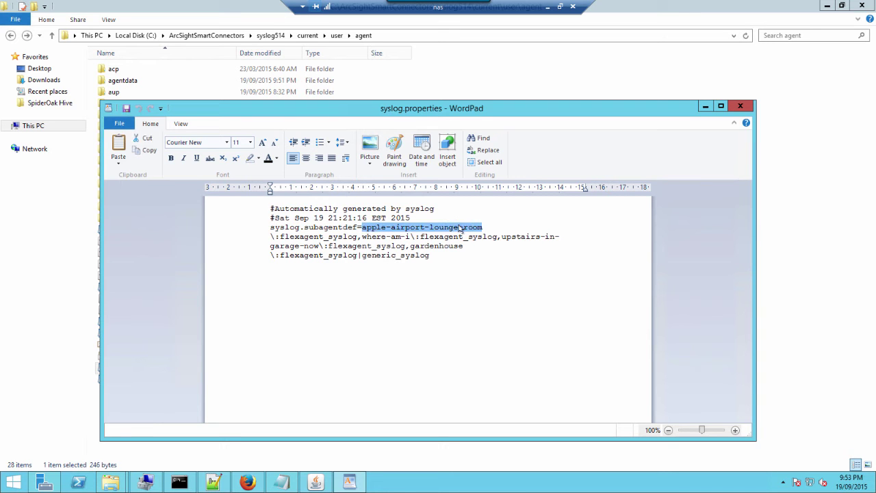
drag(271, 237, 357, 237)
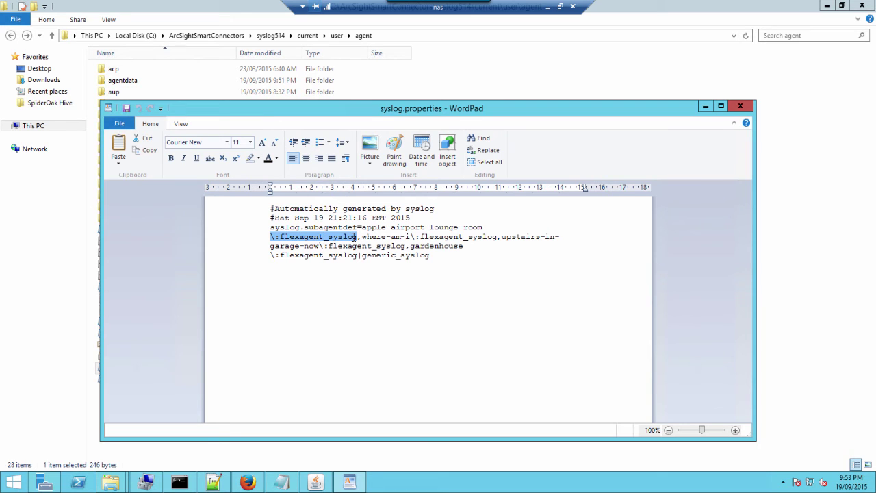
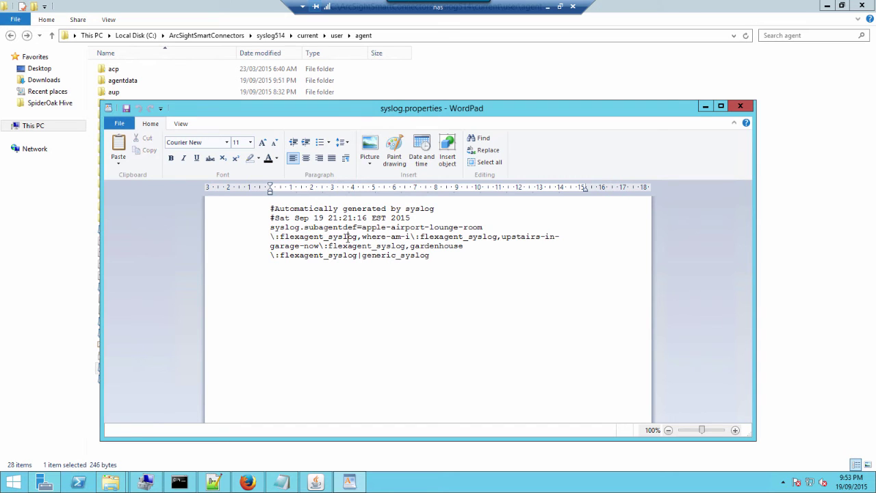
- Inspect the apple-airport-lounge-room and flexagent_syslog entries in syslog.properties, then close WordPad
drag(363, 227, 486, 231)
drag(280, 236, 360, 238)
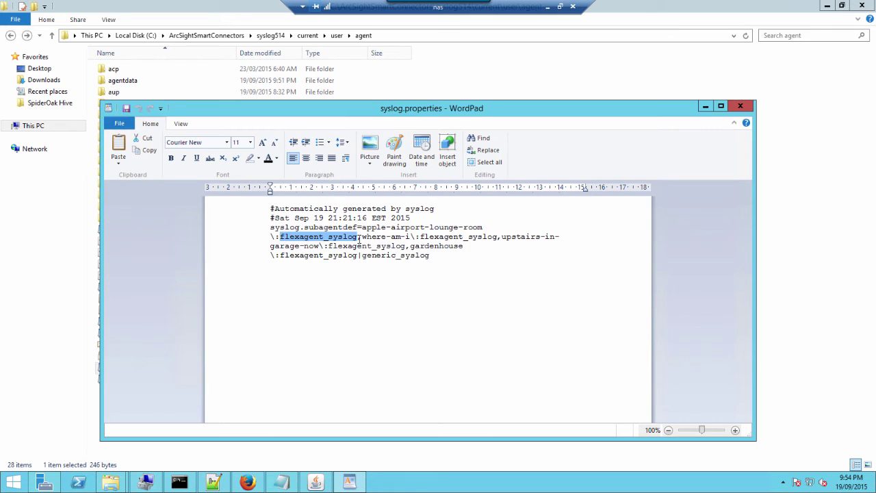
click(280, 237)
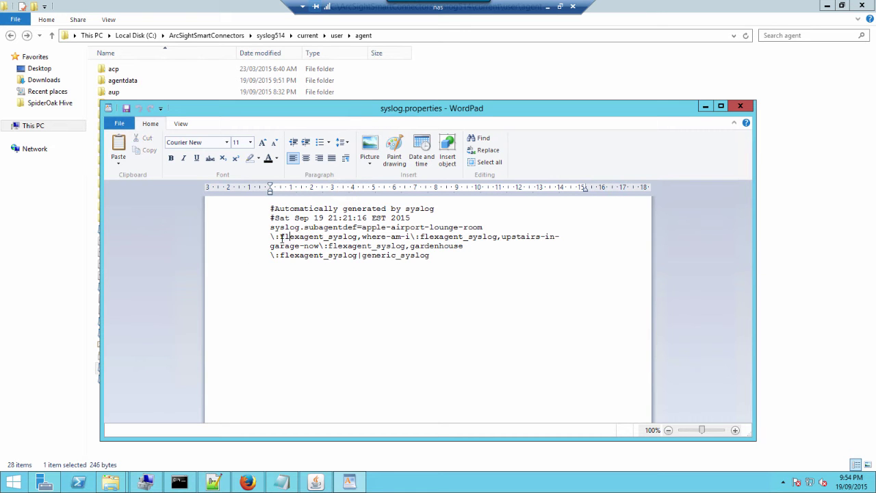
drag(280, 237, 358, 227)
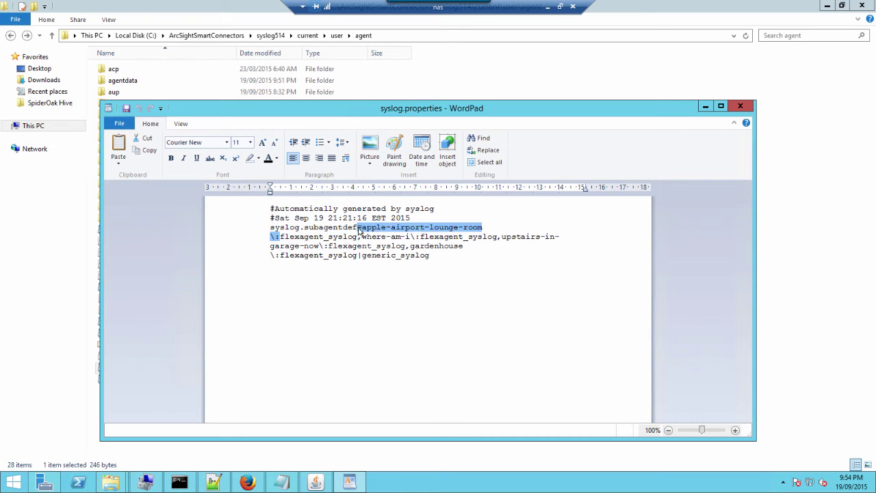
click(740, 106)
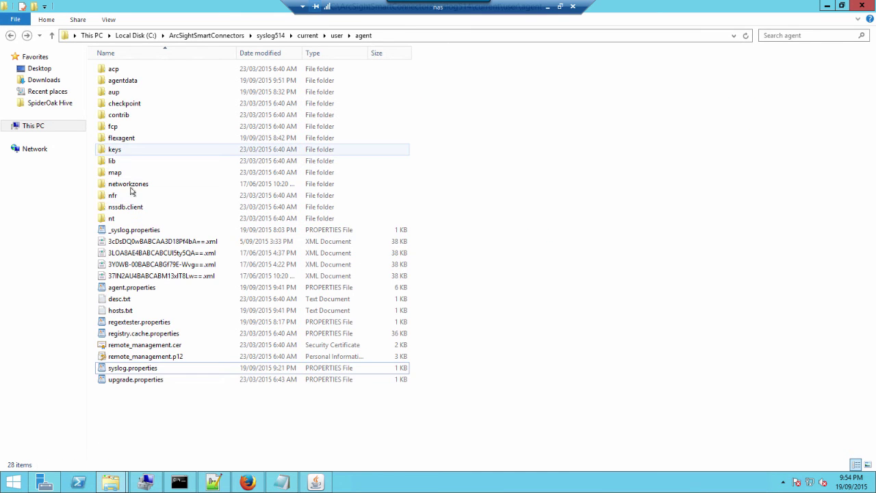
- Open flexagent\syslog and select appleairport.subagent.sdkrfilereader.properties
double_click(123, 137)
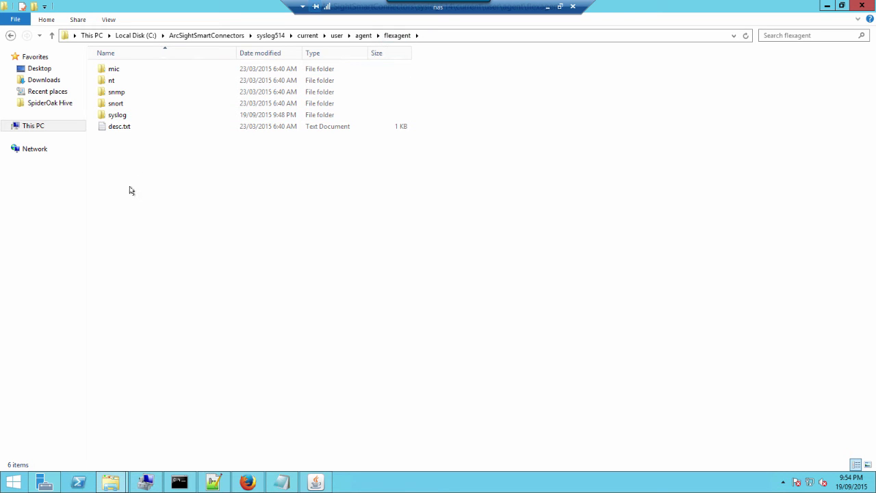
double_click(116, 116)
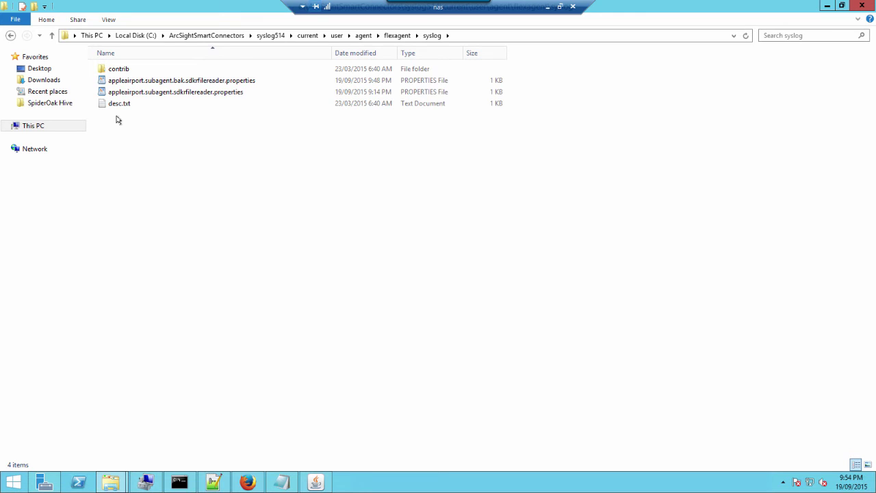
click(167, 92)
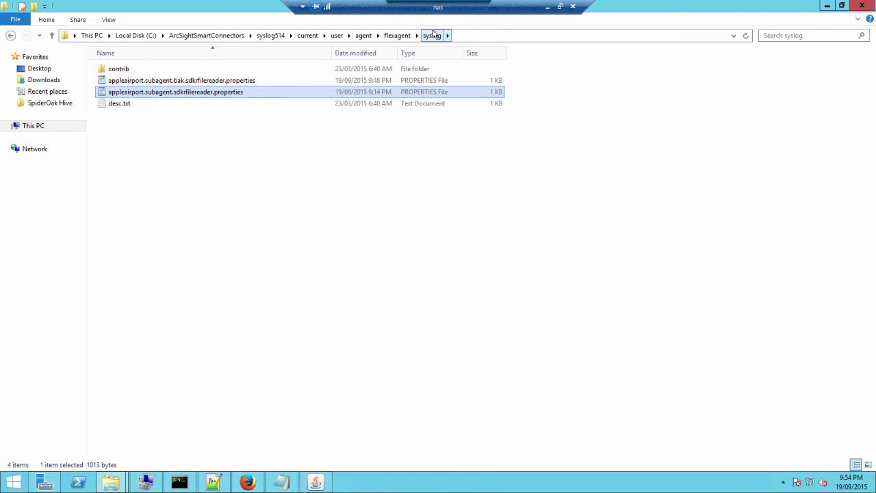
click(250, 188)
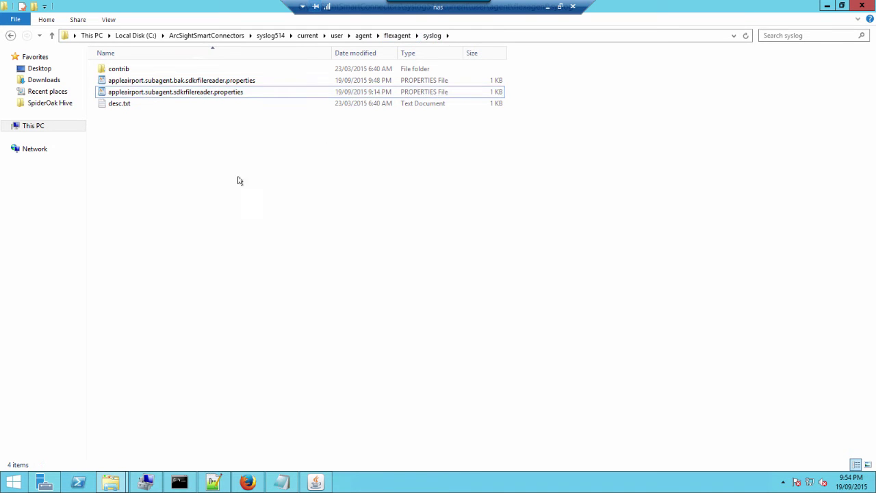
click(141, 93)
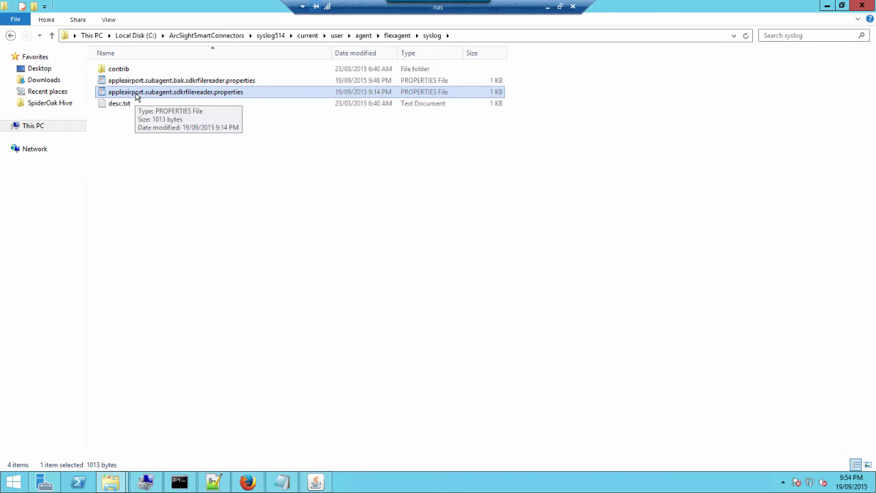
click(148, 157)
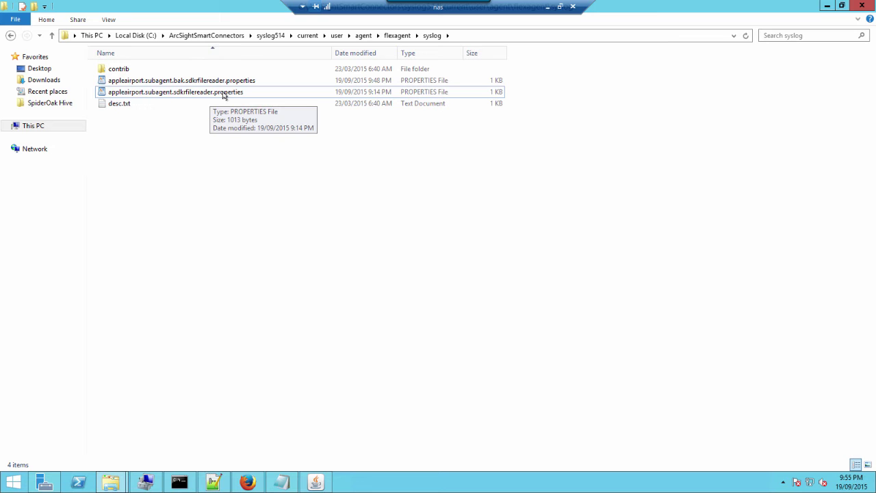
click(223, 96)
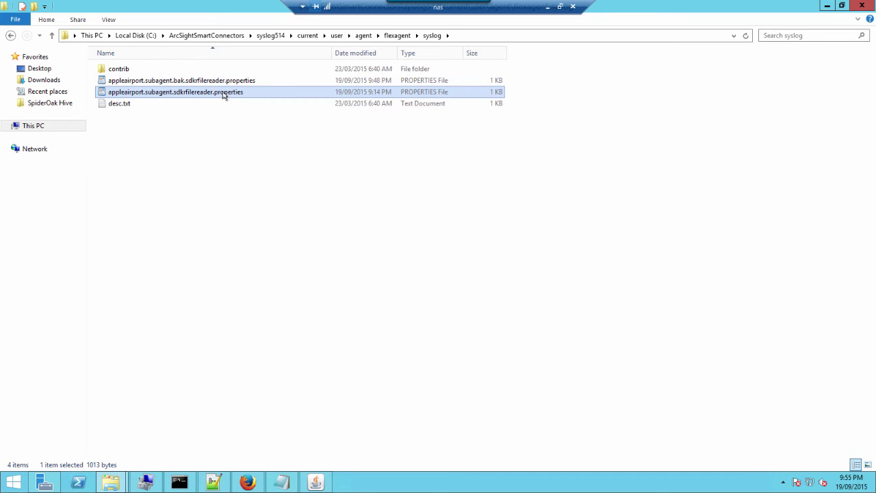
- Return to flexagent, reopen syslog to recheck the appleairport file, then bring Notepad++ forward
click(397, 34)
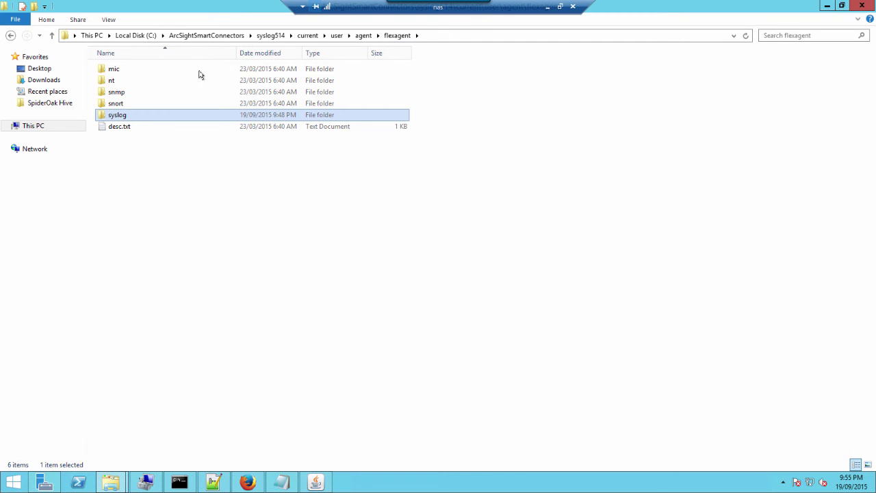
double_click(117, 115)
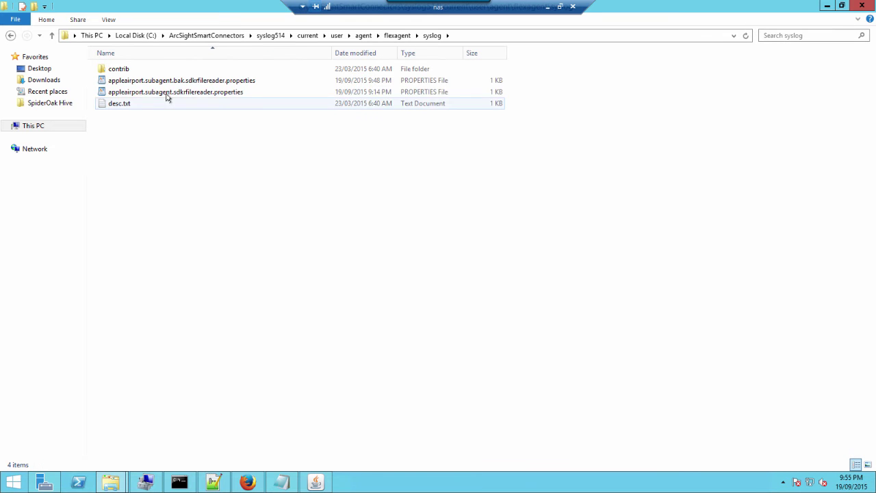
click(167, 95)
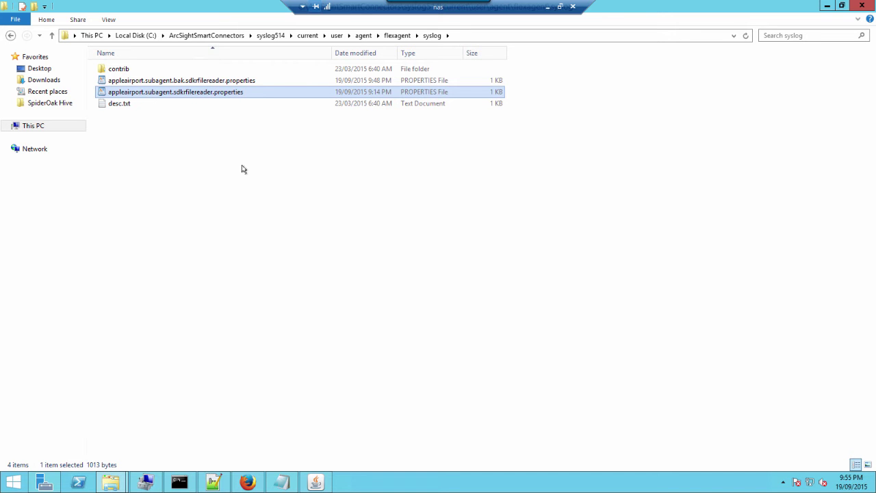
click(210, 444)
click(210, 483)
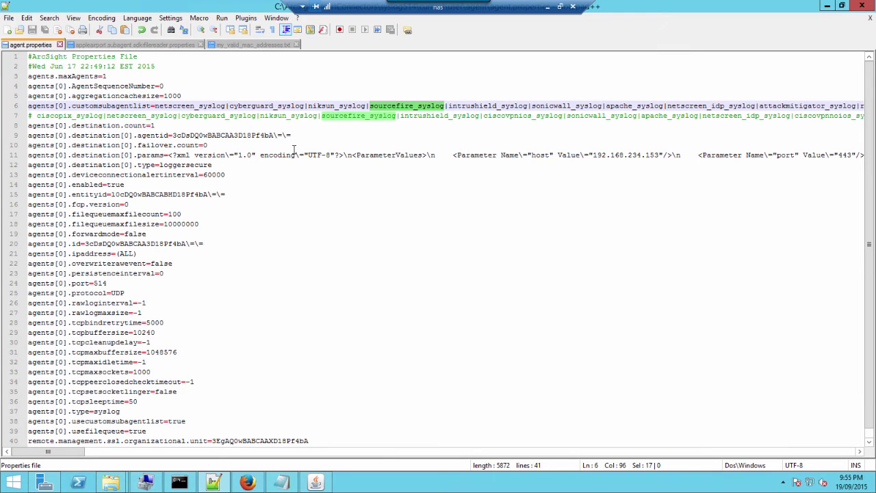
- Search agent.properties for 'flex' to find flexagent_syslog in line 6's customsubagentlist
click(276, 107)
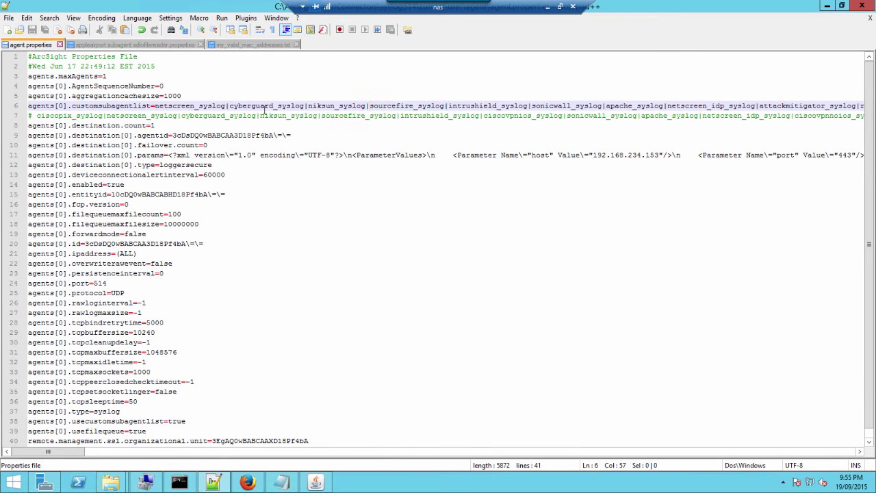
drag(155, 107, 595, 103)
key(ctrl+f)
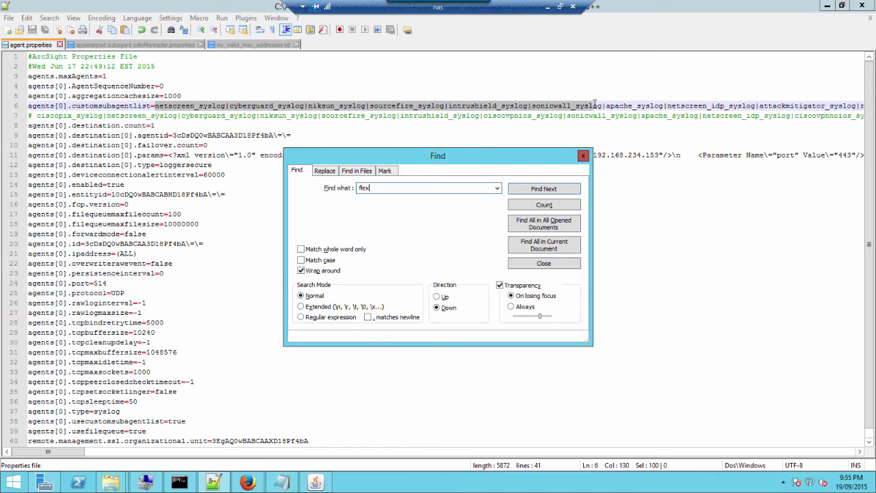
key(Escape)
double_click(571, 86)
key(ctrl+f)
text(flex)
key(Return)
key(Return)
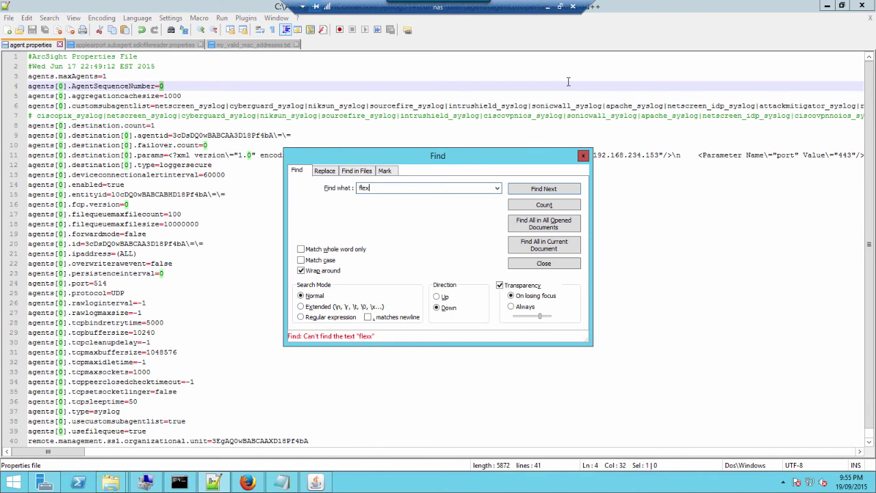
click(583, 156)
drag(701, 452, 718, 451)
click(646, 106)
drag(646, 106, 718, 106)
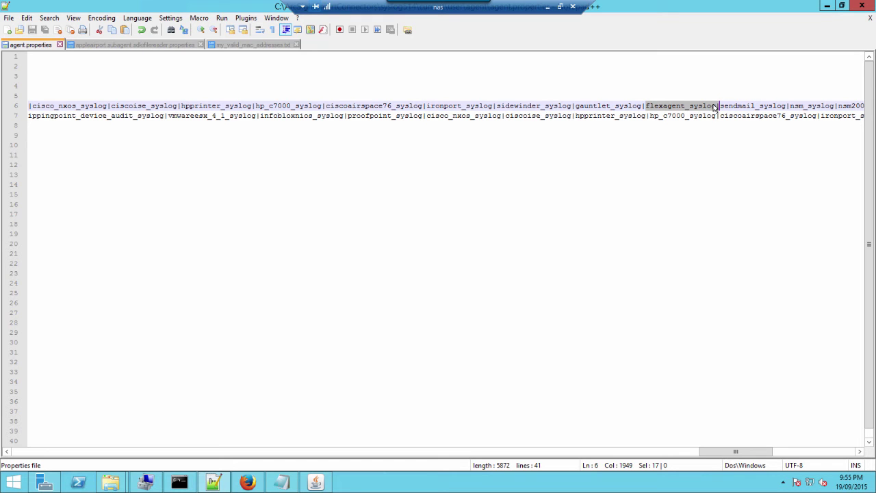
click(714, 108)
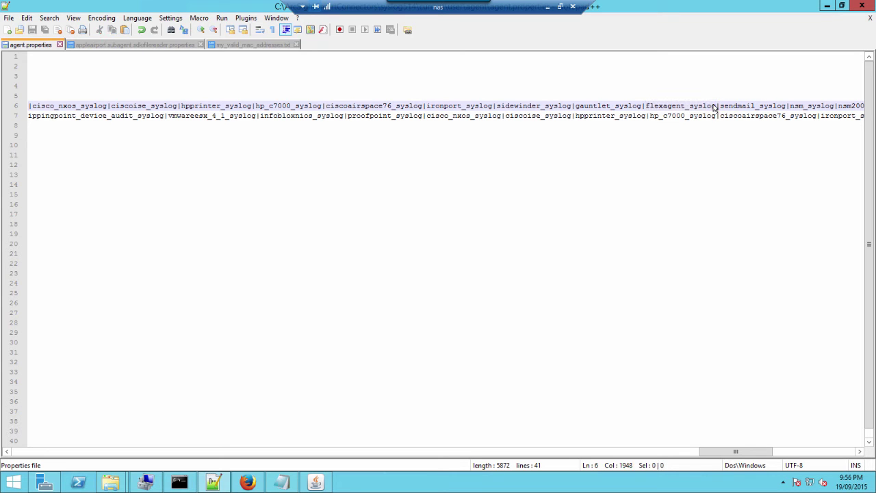
drag(327, 107, 425, 110)
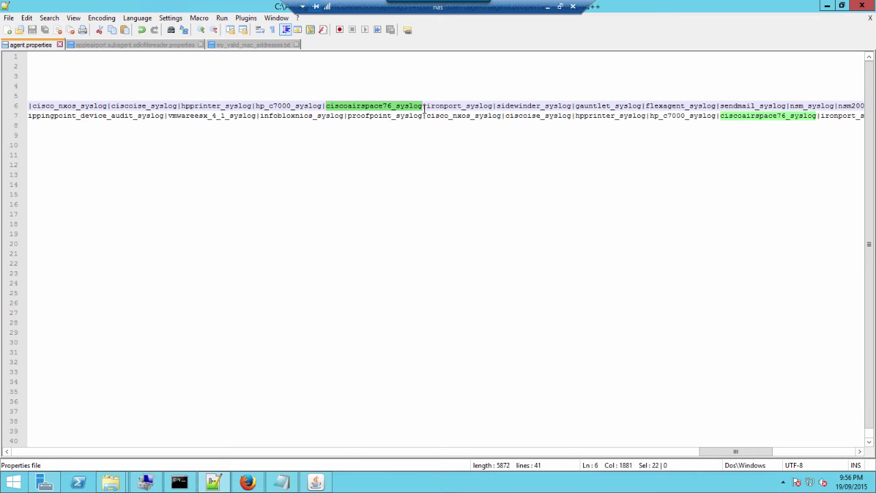
click(341, 115)
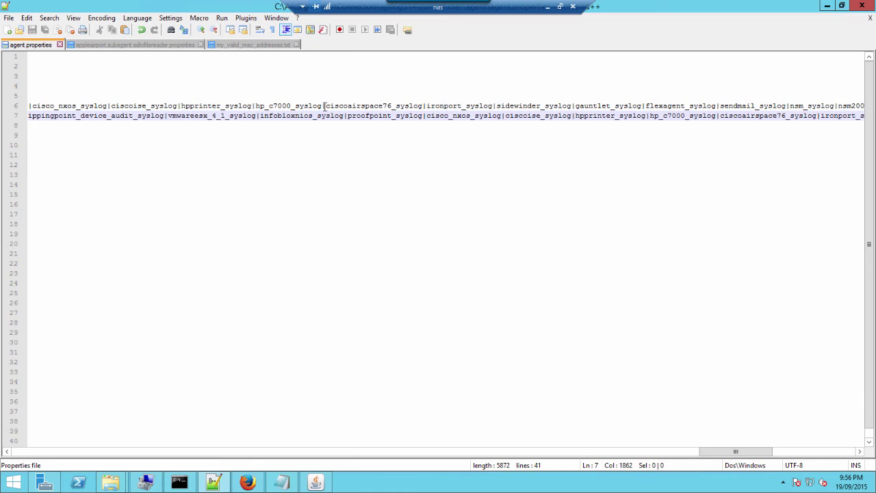
drag(327, 108, 424, 109)
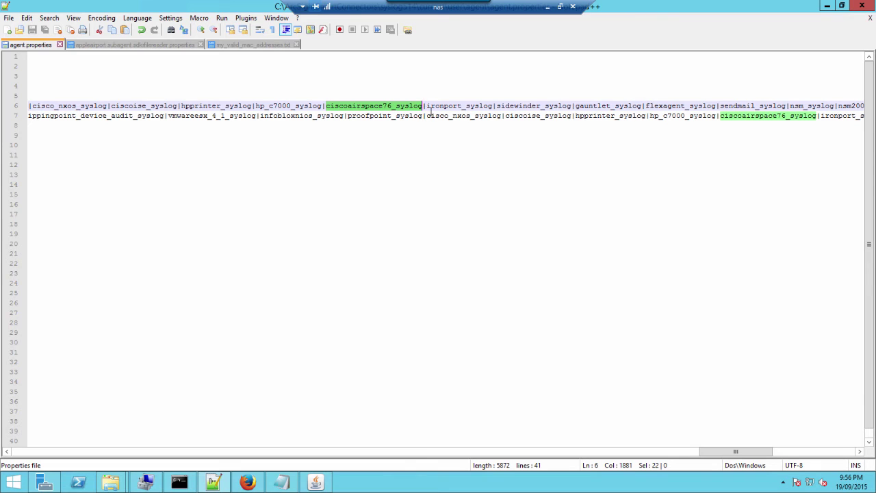
click(484, 105)
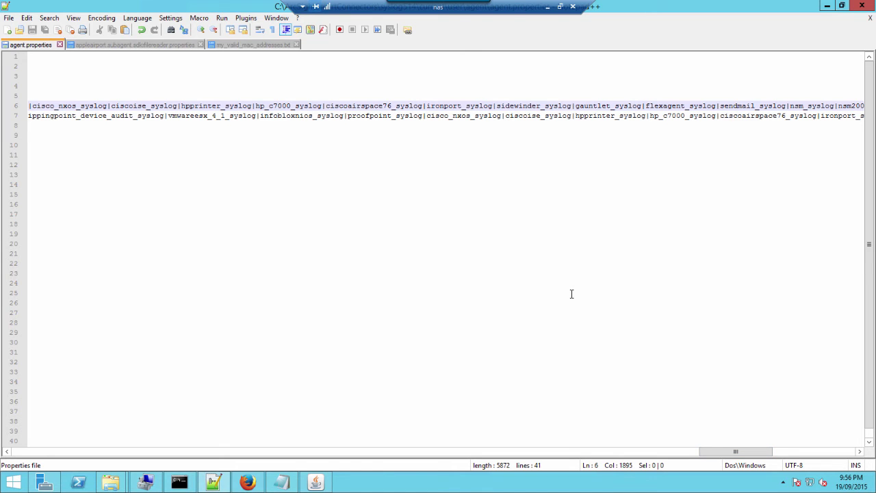
drag(116, 106, 150, 105)
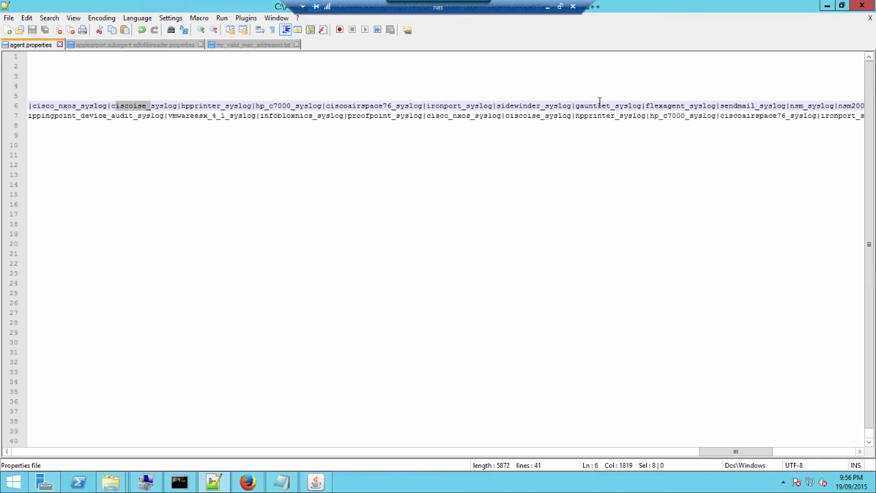
mouse_move(655, 106)
mouse_down()
mouse_move(716, 106)
mouse_move(640, 106)
mouse_up()
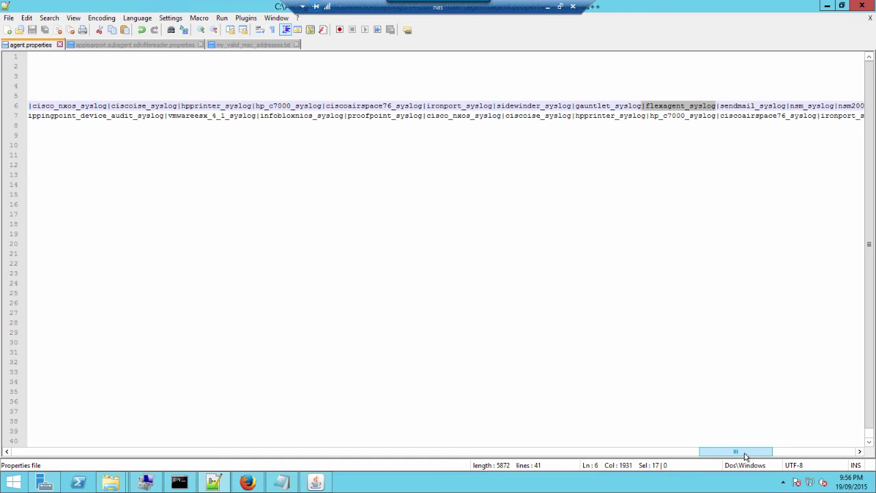
drag(744, 453, 40, 422)
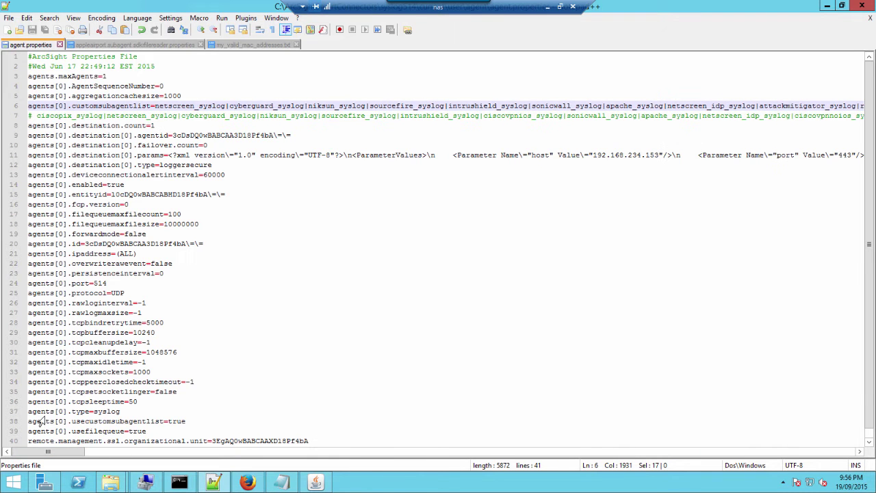
click(154, 107)
scroll(872, 306, down, 1)
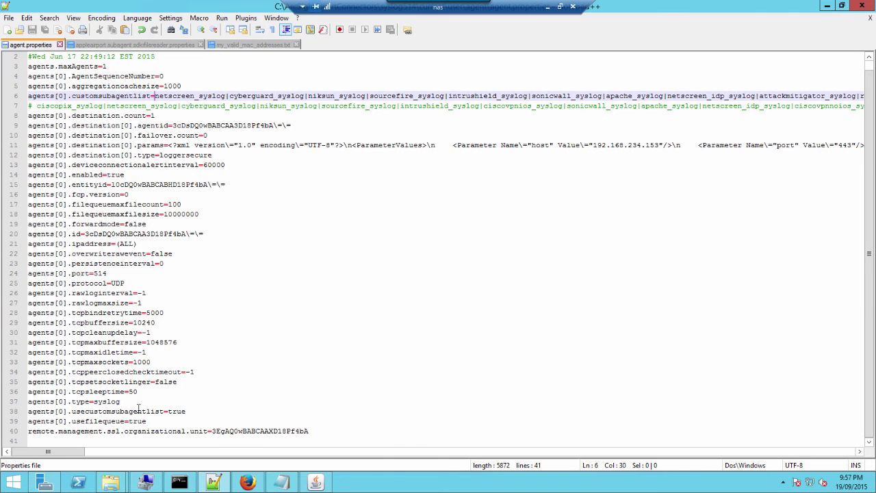
drag(186, 411, 77, 417)
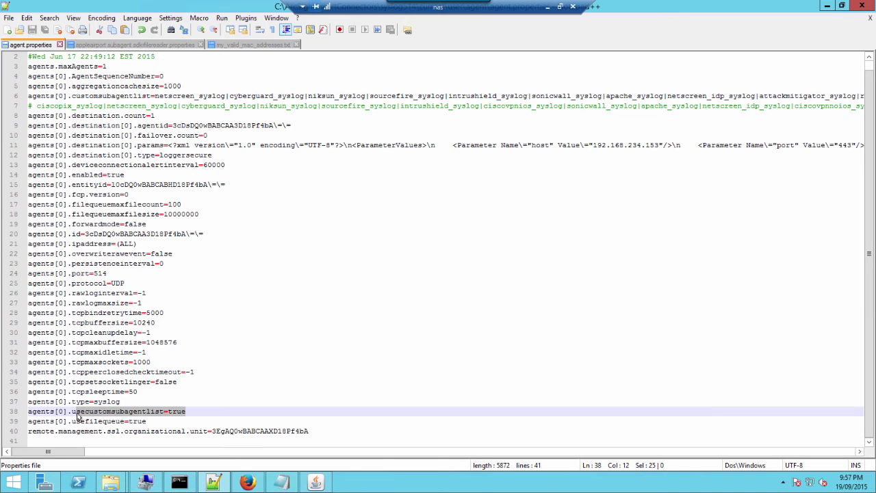
drag(227, 96, 480, 98)
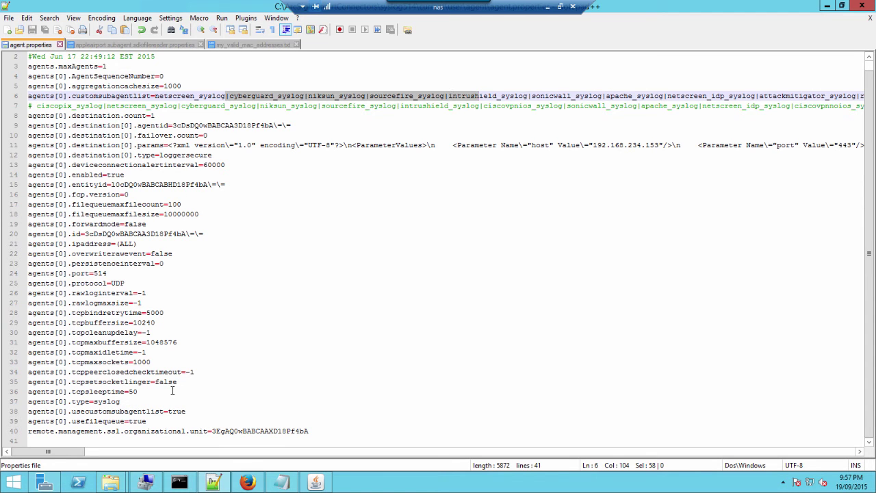
drag(186, 411, 28, 411)
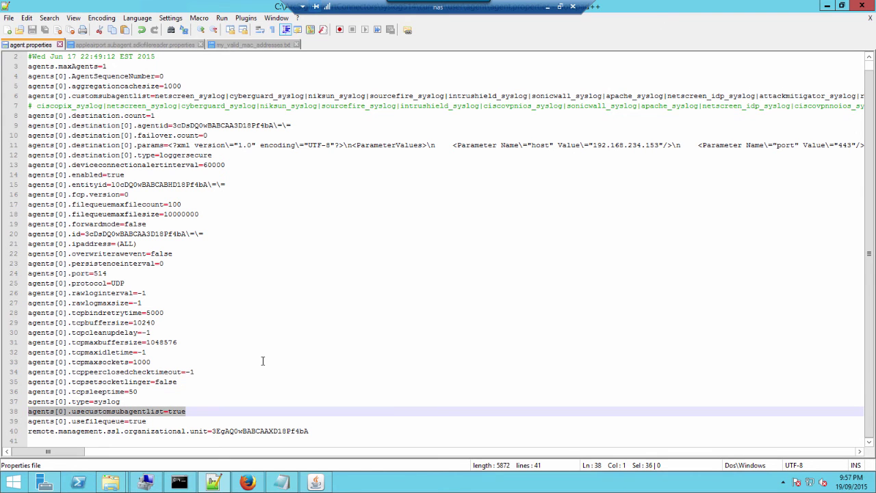
drag(157, 97, 227, 96)
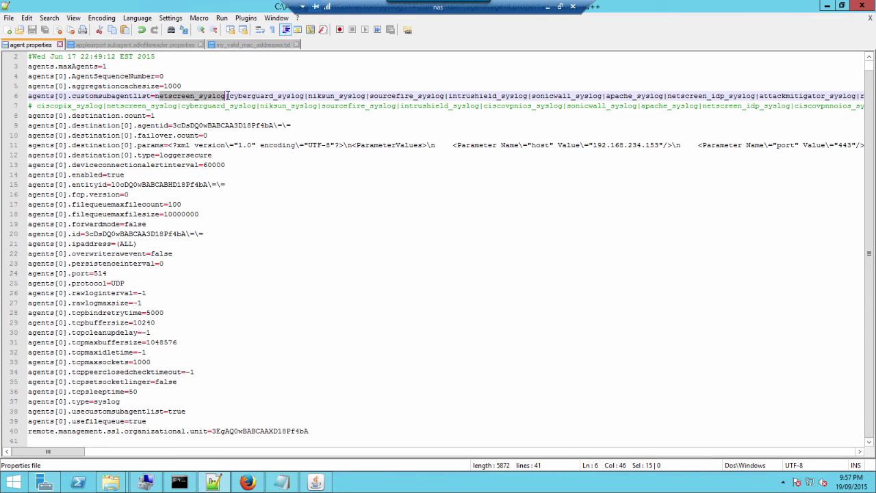
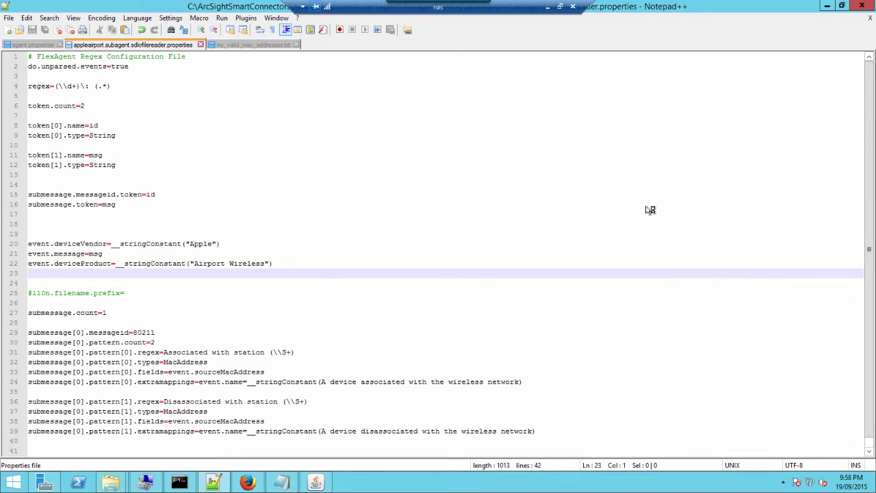
- Delete the blank lines above the event mappings and submessage token lines
key(Up)
key(Up)
key(Up)
key(Up)
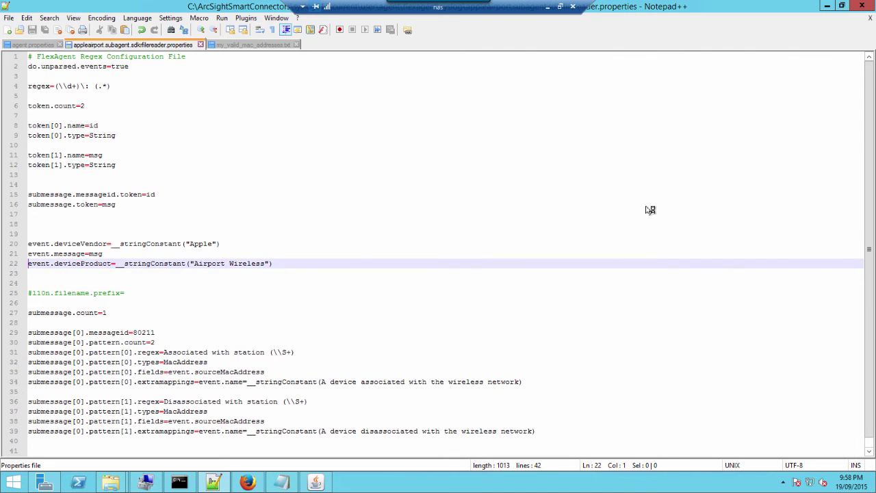
key(BackSpace)
key(BackSpace)
key(Up)
key(Up)
key(Up)
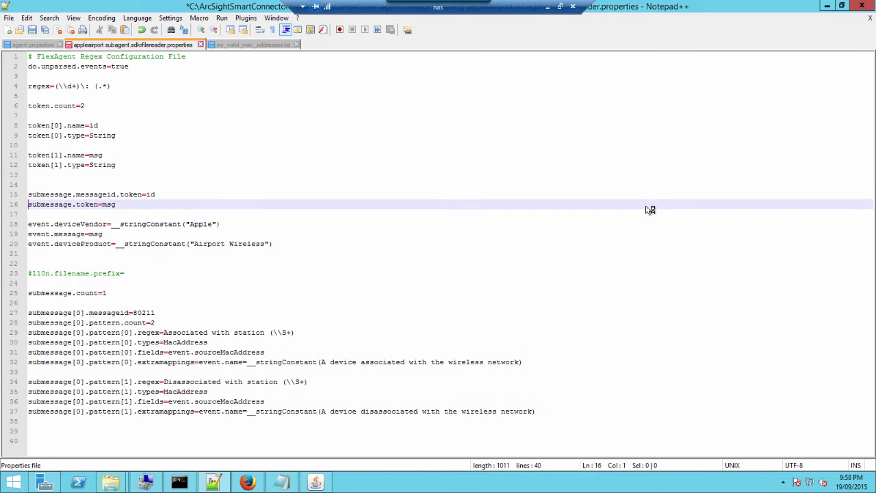
key(BackSpace)
key(Up)
key(Up)
key(Up)
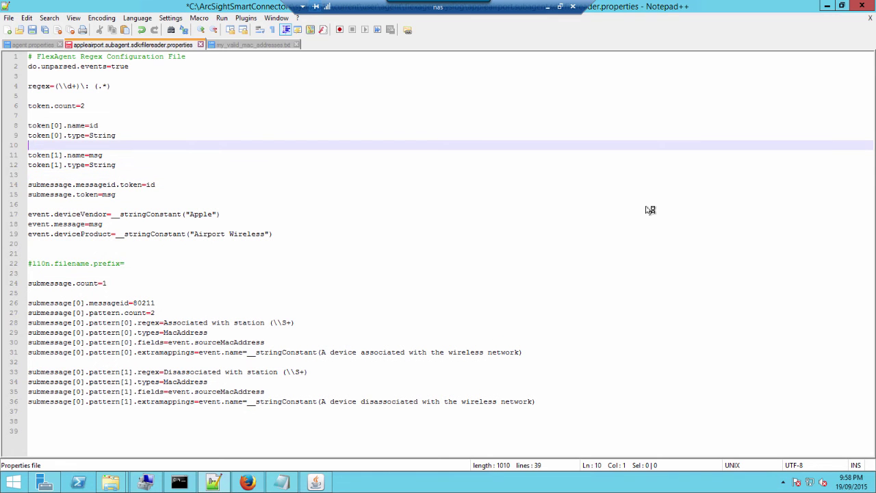
key(Up)
key(Up)
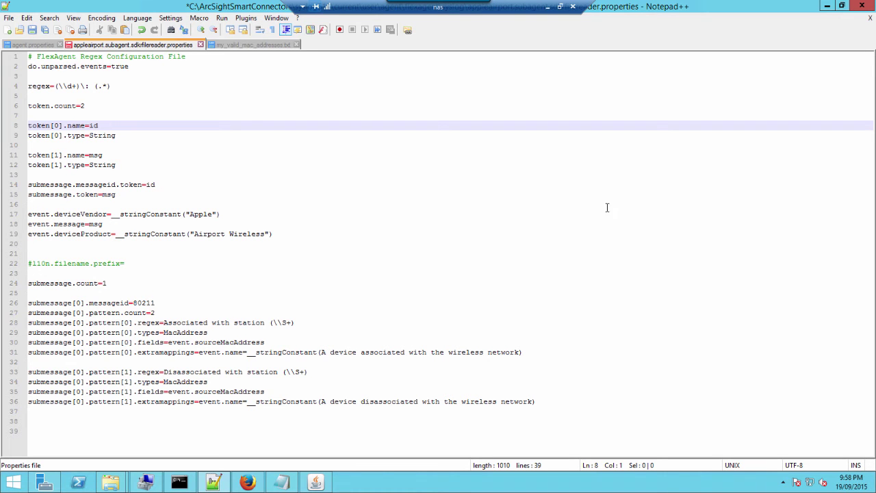
- Check the syslog properties folder in Explorer, then bring up the apple.txt sample log
click(215, 486)
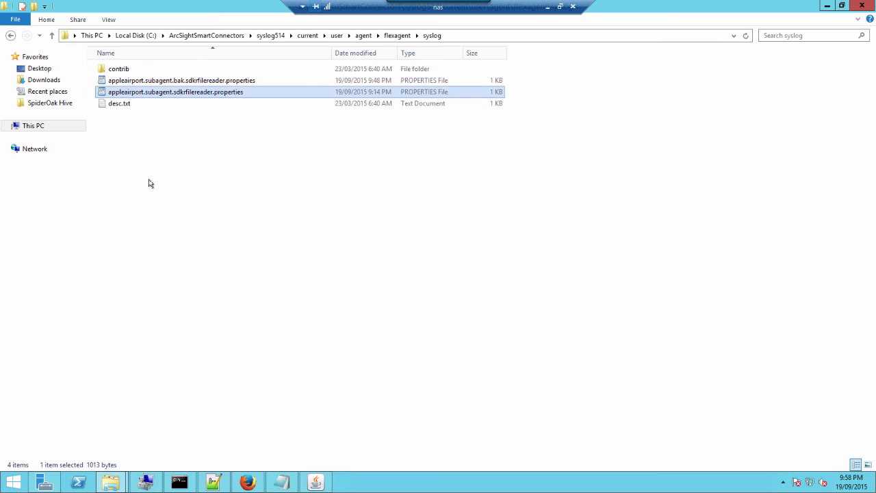
click(215, 486)
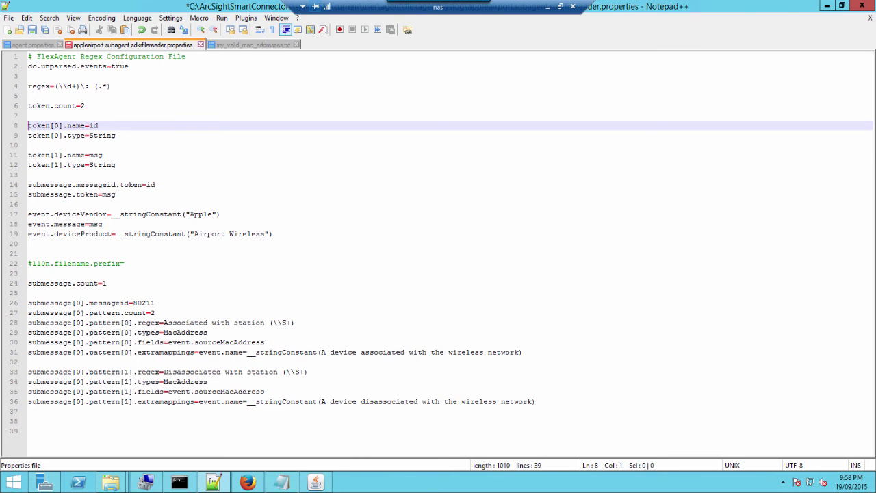
click(281, 483)
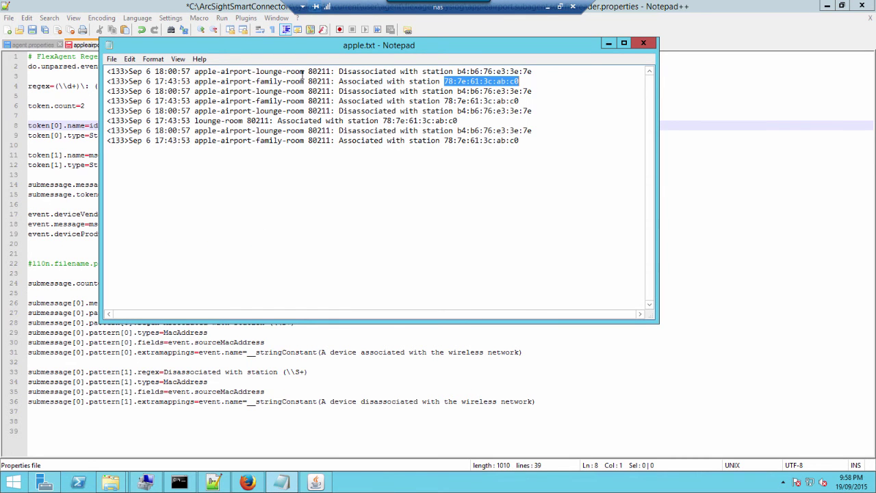
- Mark the timestamp, host, 80211 message id and association/disassociation text in the first log lines
drag(304, 72, 105, 68)
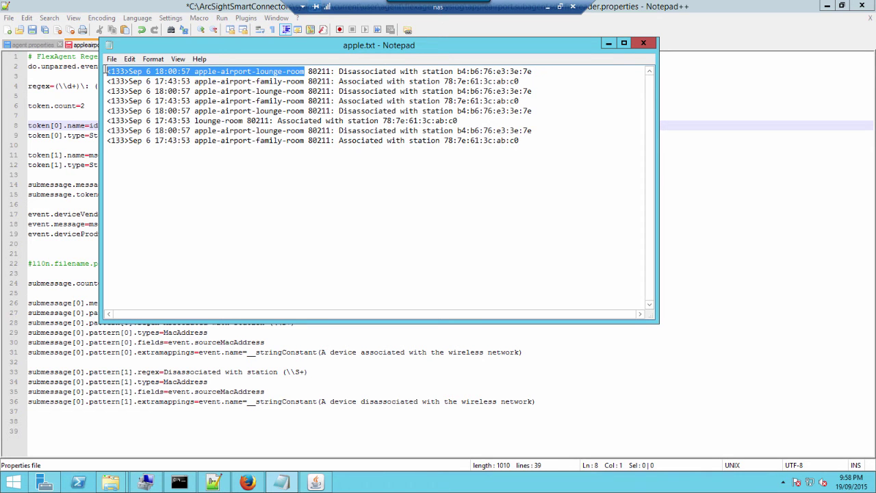
drag(309, 72, 335, 71)
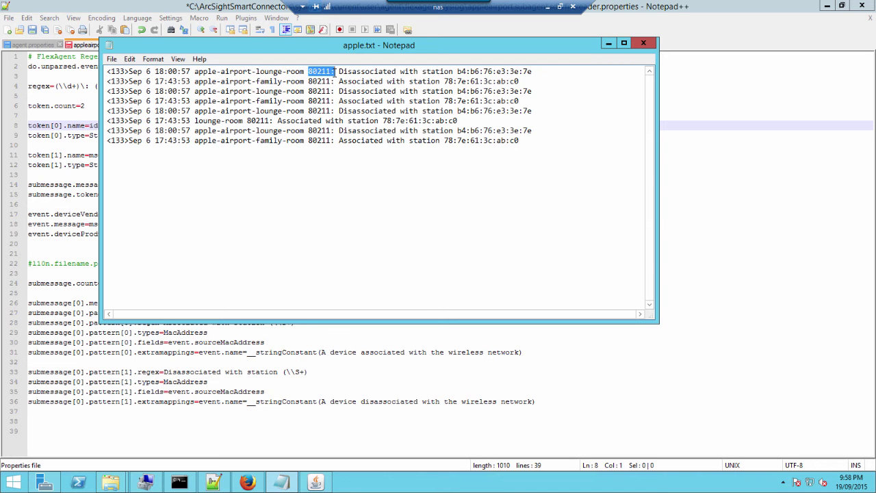
click(340, 71)
key(shift+Right)
key(shift+Right)
key(shift+Right)
key(shift+Right)
key(shift+Right)
key(shift+Right)
key(shift+Right)
key(shift+Right)
key(shift+Right)
key(shift+Right)
key(shift+Right)
key(shift+Right)
key(shift+Right)
key(shift+Right)
key(shift+Right)
key(shift+Right)
key(shift+Right)
key(shift+Right)
key(shift+Right)
key(shift+Right)
drag(343, 81, 424, 81)
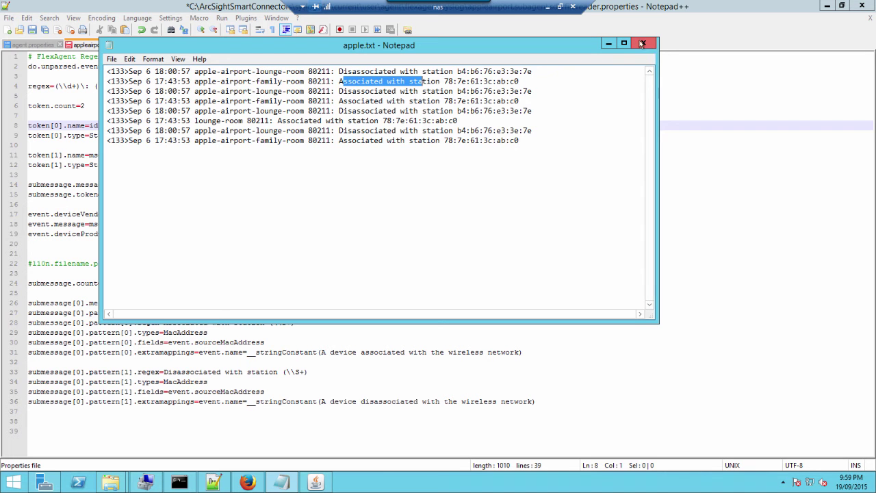
- Select the first two log lines, then return to the properties file in Notepad++
click(524, 81)
key(shift+Home)
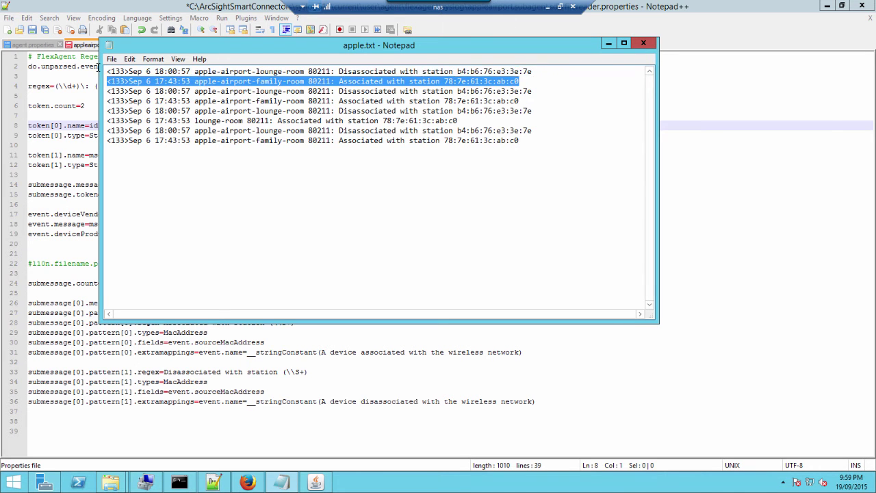
key(shift+Up)
click(118, 373)
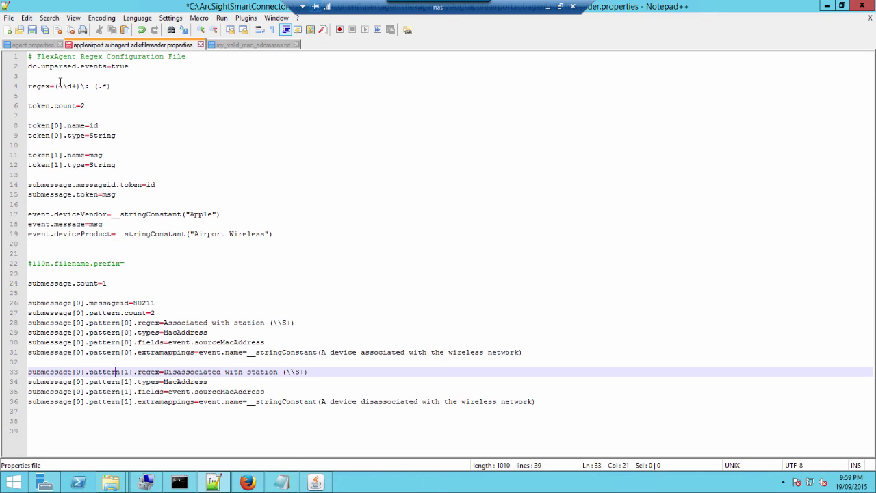
- Review the line 4 regex, token[0] name, message id 80211, pattern count and Associated/Disassociated regexes
drag(55, 86, 117, 88)
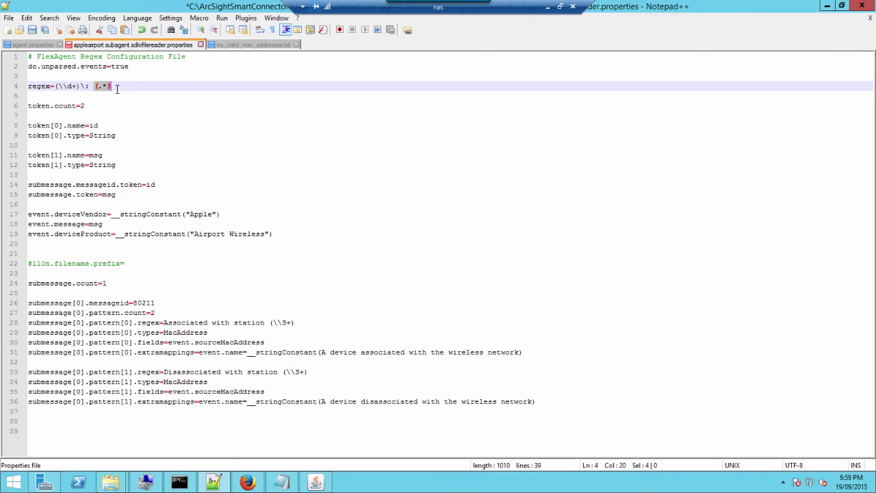
drag(101, 127, 71, 127)
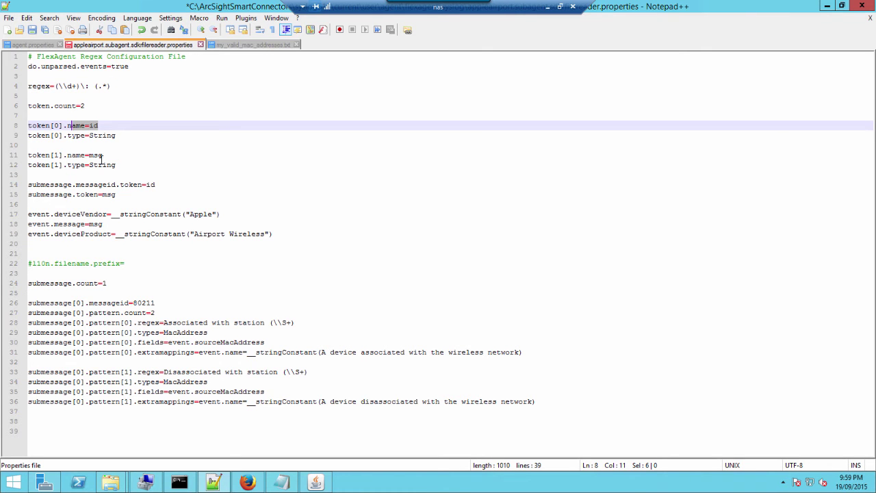
drag(156, 303, 134, 301)
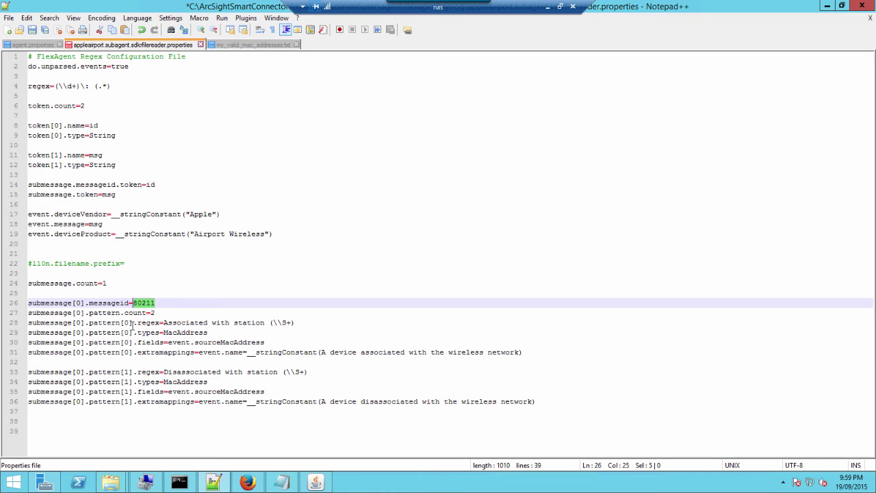
drag(160, 313, 26, 312)
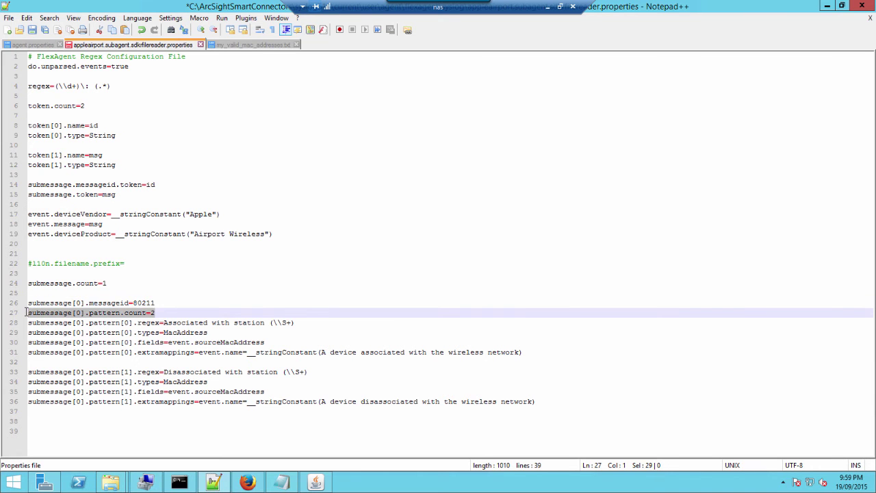
click(121, 321)
drag(164, 321, 299, 326)
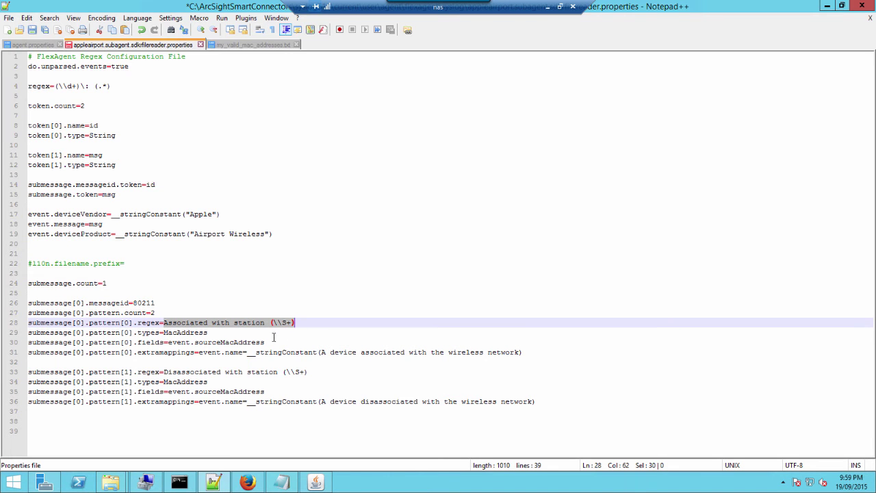
drag(165, 372, 312, 373)
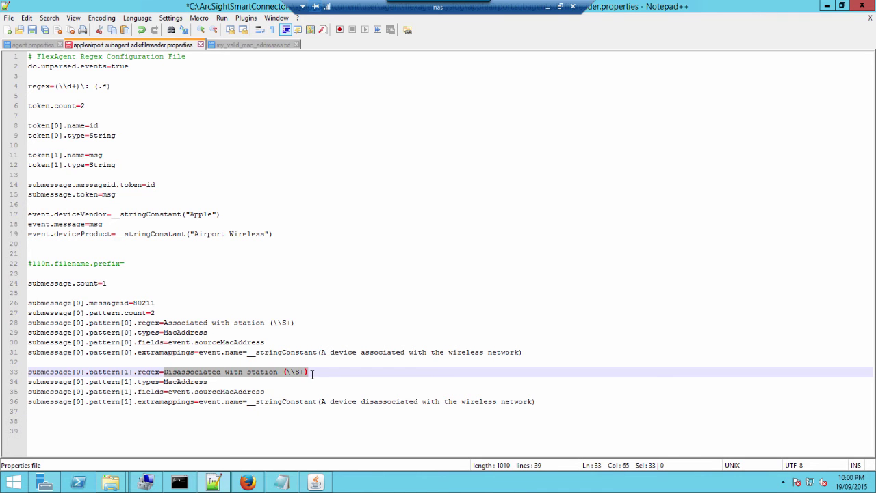
- Review the Apple vendor, event.message=msg and 'Airport Wireless' product mappings
drag(223, 214, 31, 212)
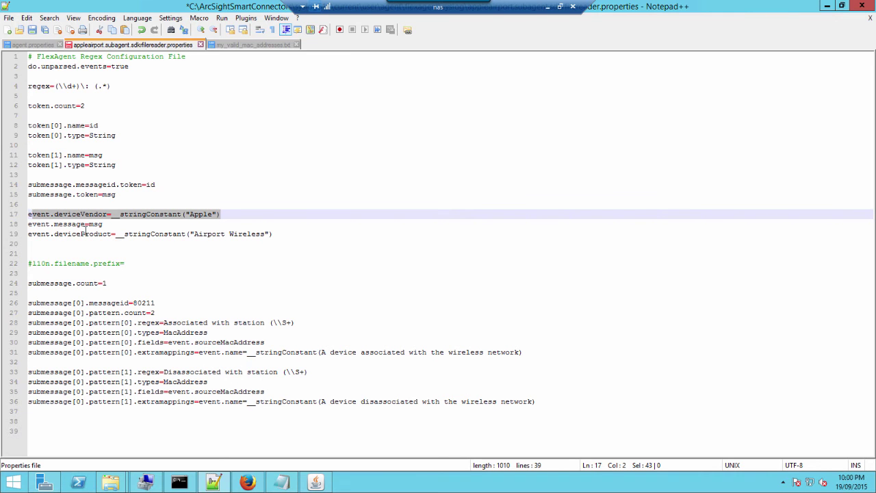
drag(111, 224, 15, 226)
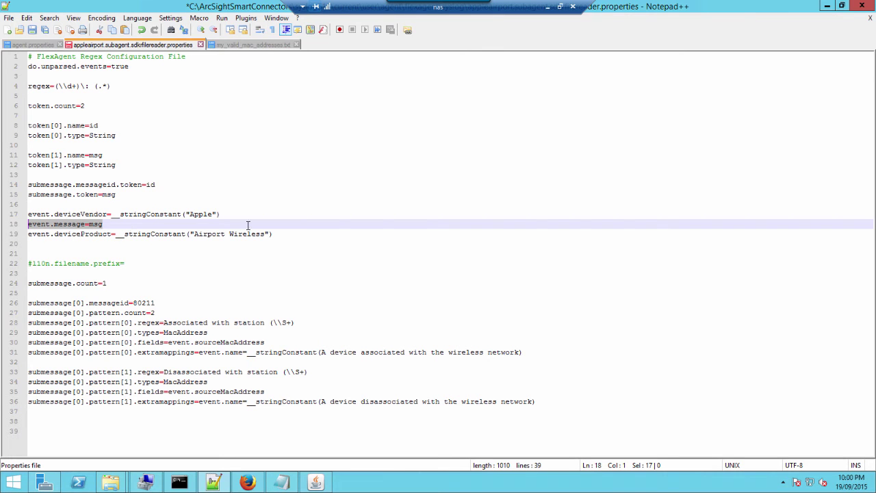
drag(273, 234, 27, 234)
click(223, 234)
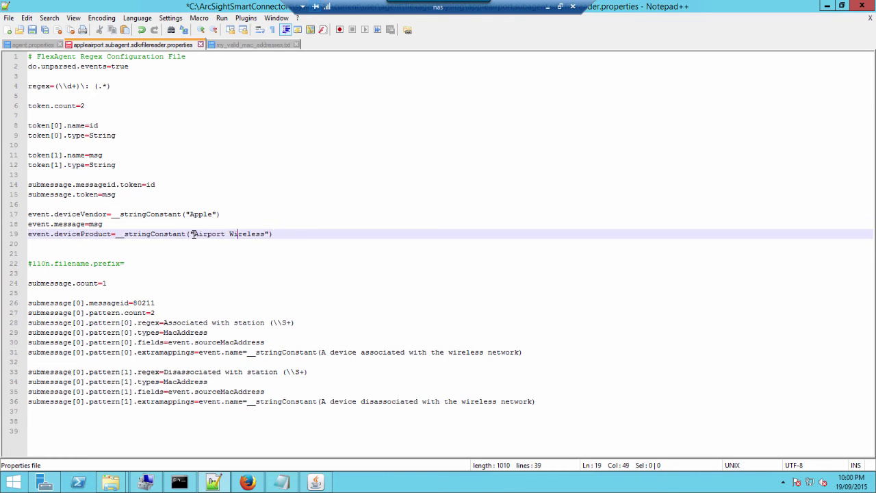
drag(195, 234, 267, 234)
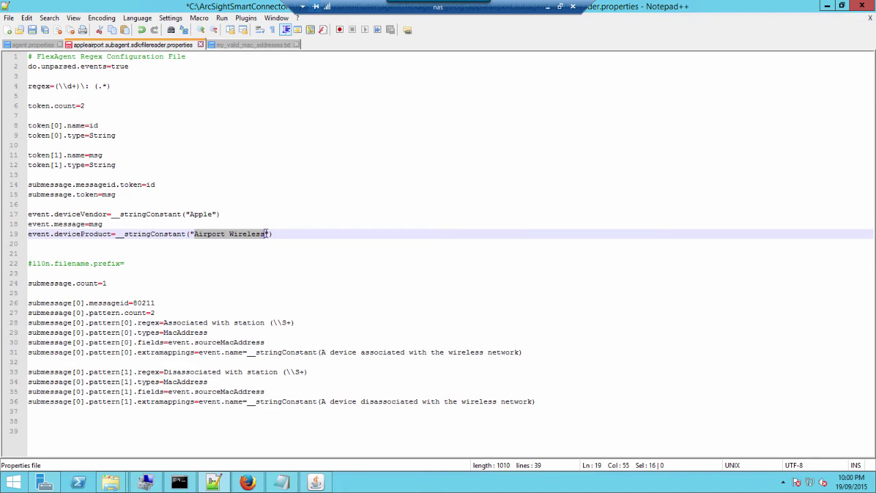
click(266, 234)
shift+click(208, 234)
shift+click(194, 234)
- Review submessage.count=1 and the submessage[0] message id, then bring apple.txt back up
drag(109, 283, 26, 273)
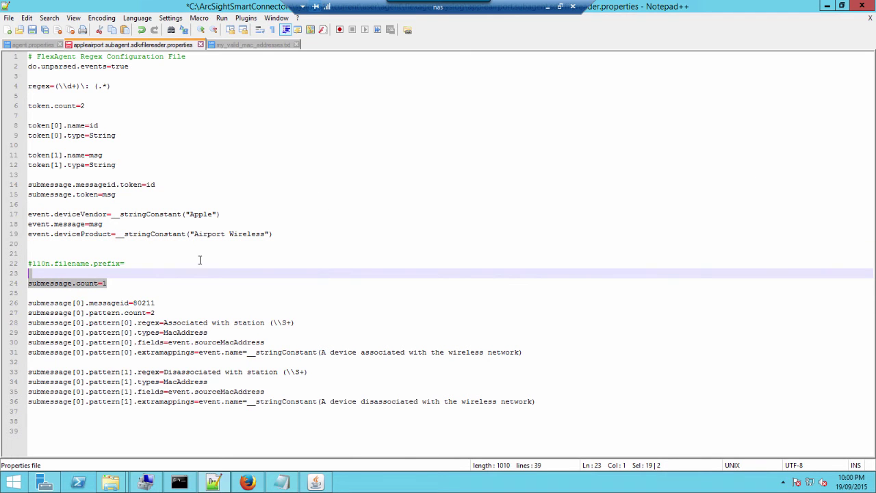
click(153, 302)
drag(153, 302, 72, 303)
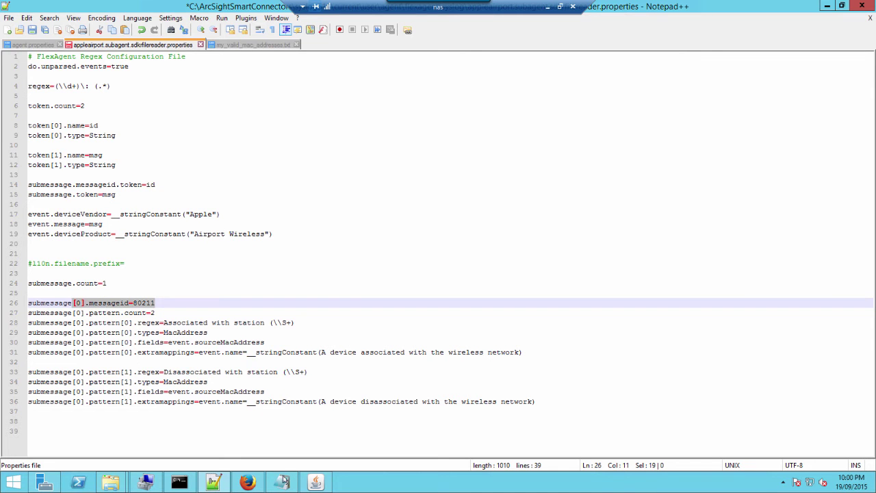
click(284, 481)
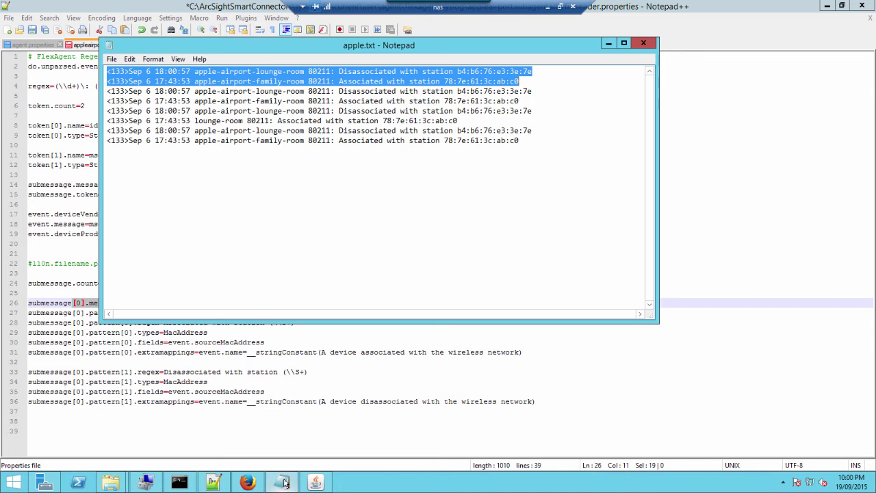
click(323, 110)
double_click(321, 71)
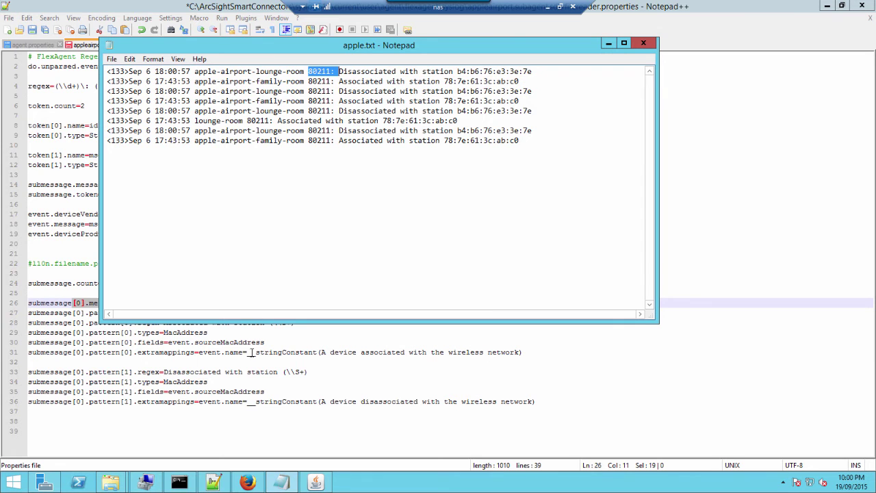
click(309, 72)
drag(308, 72, 106, 71)
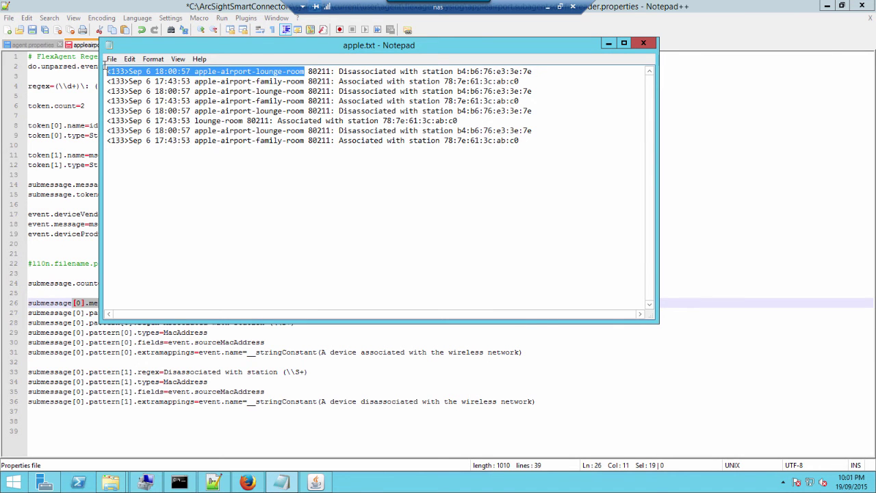
click(167, 361)
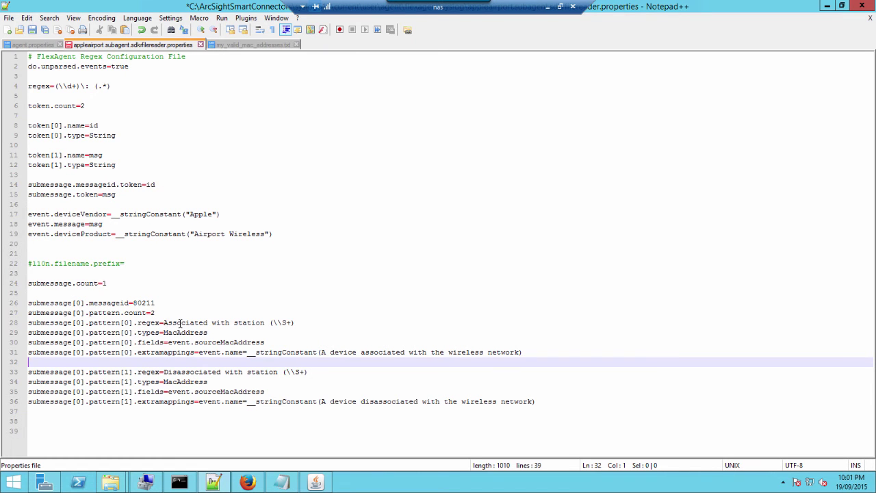
drag(164, 323, 299, 323)
click(293, 323)
key(Left)
key(Left)
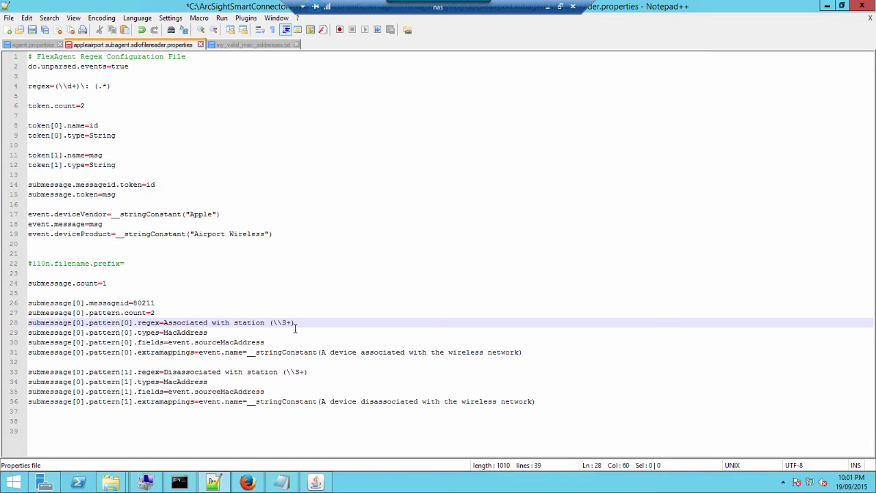
key(alt+Tab)
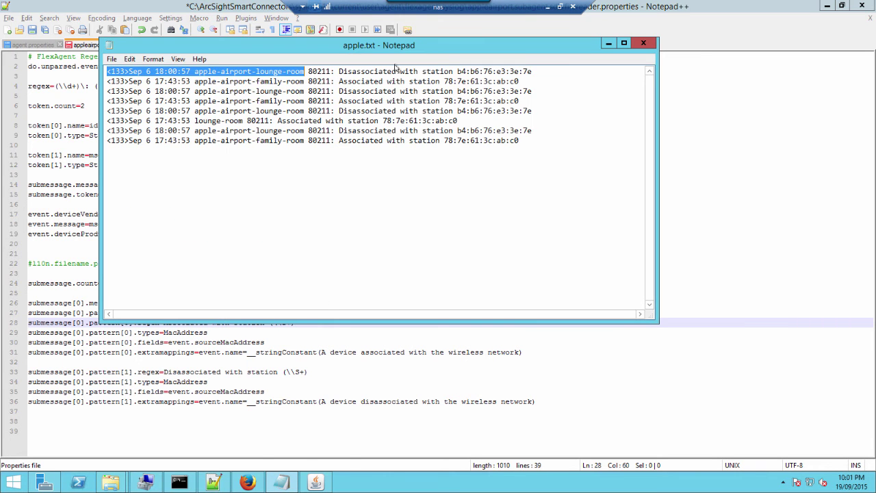
click(457, 71)
drag(501, 74, 541, 77)
drag(534, 72, 458, 72)
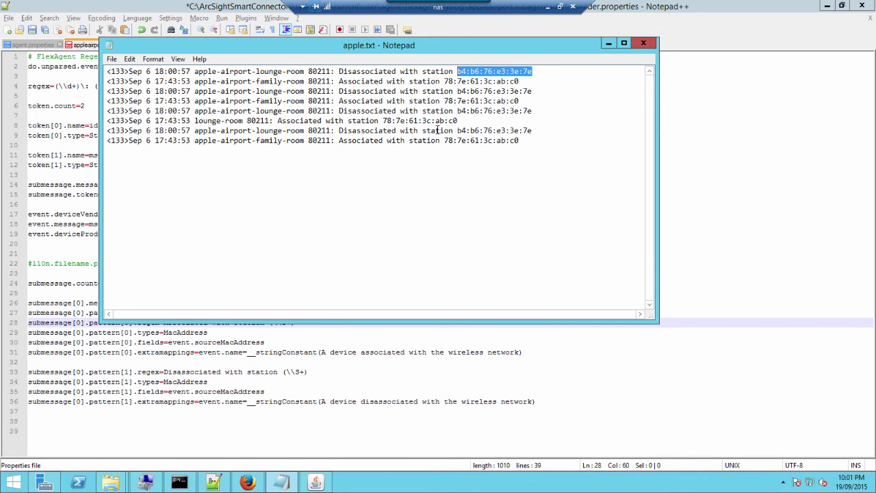
click(359, 344)
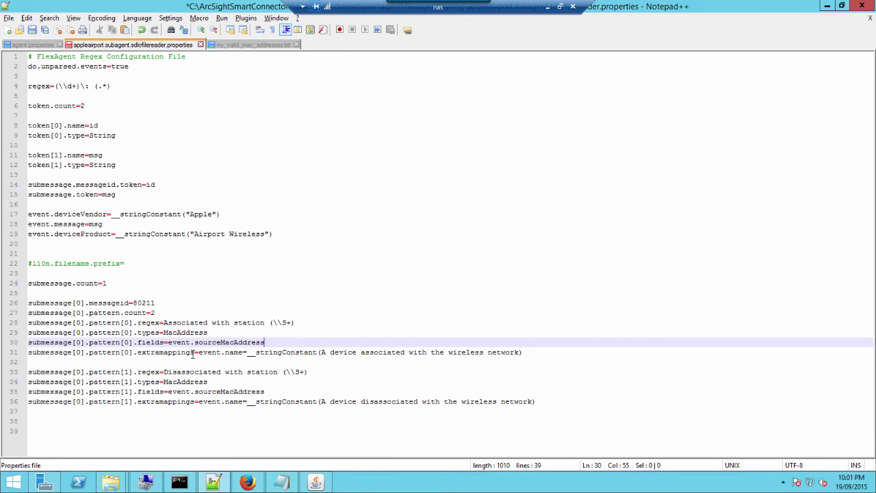
click(137, 333)
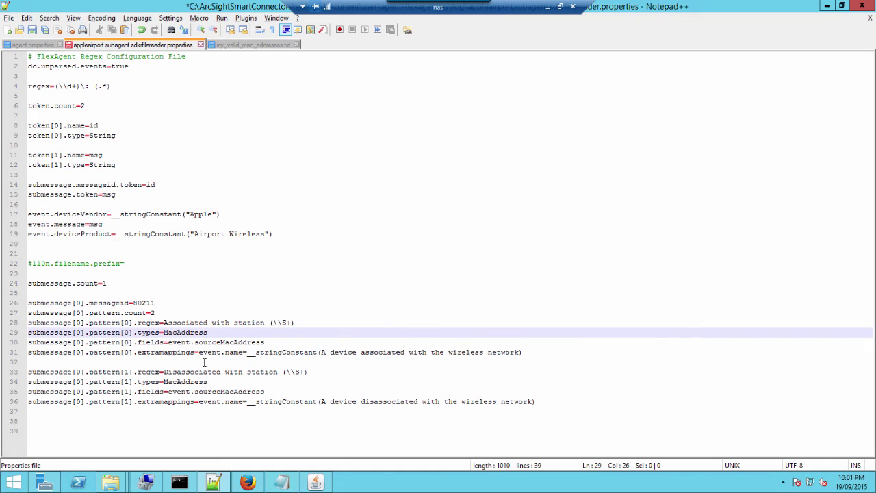
drag(295, 323, 270, 323)
drag(142, 333, 204, 334)
click(310, 323)
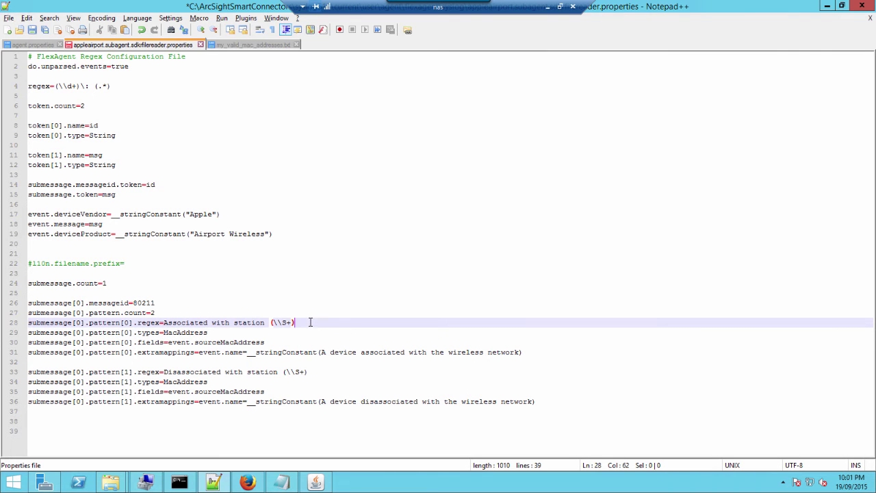
text((\S+) (\w+))
click(231, 333)
text(,String)
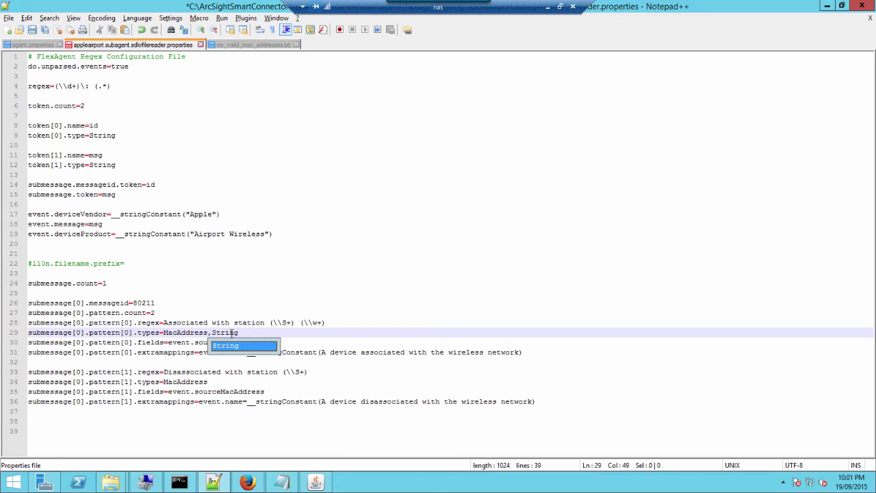
key(Escape)
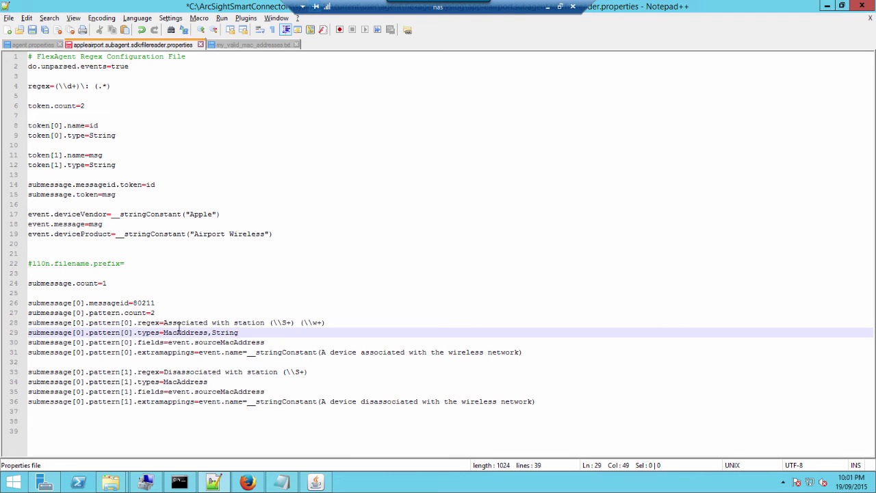
drag(271, 322, 295, 323)
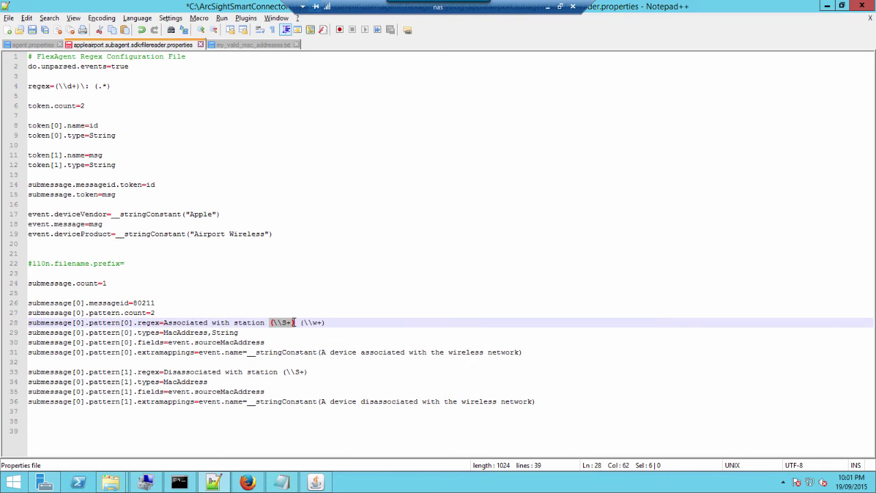
drag(164, 332, 207, 333)
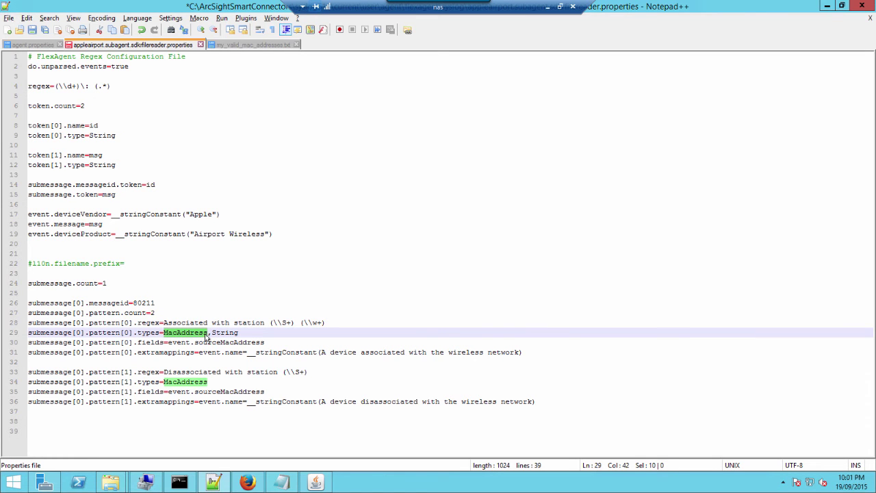
drag(302, 322, 329, 322)
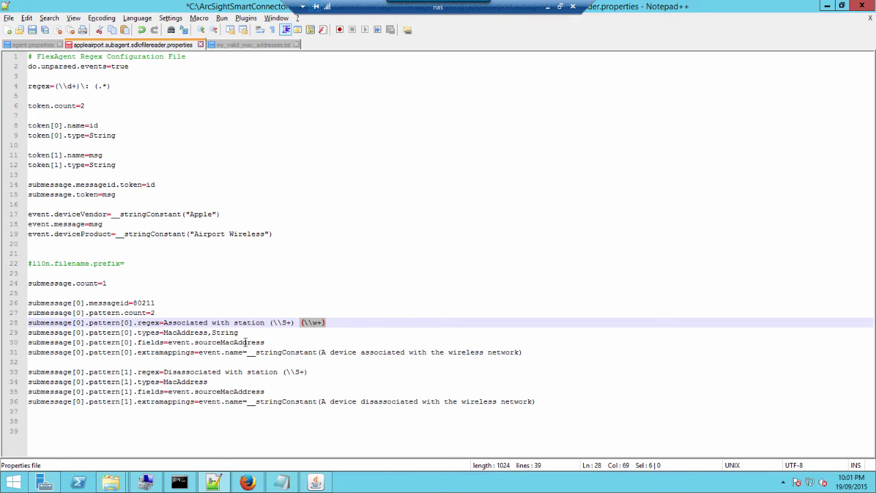
click(211, 333)
key(End)
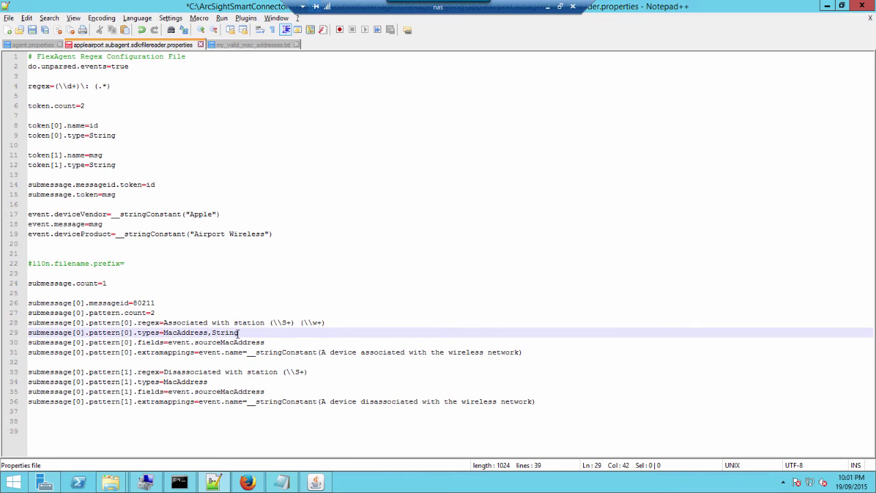
click(340, 317)
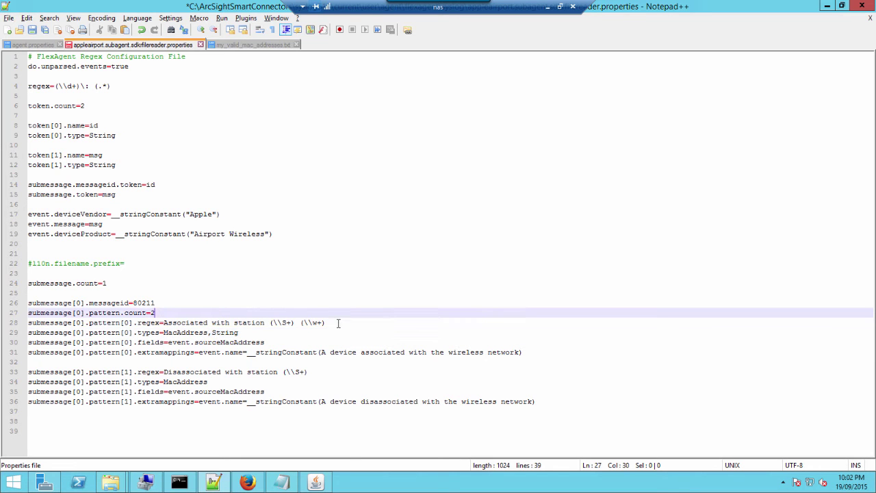
click(336, 324)
text((\d+))
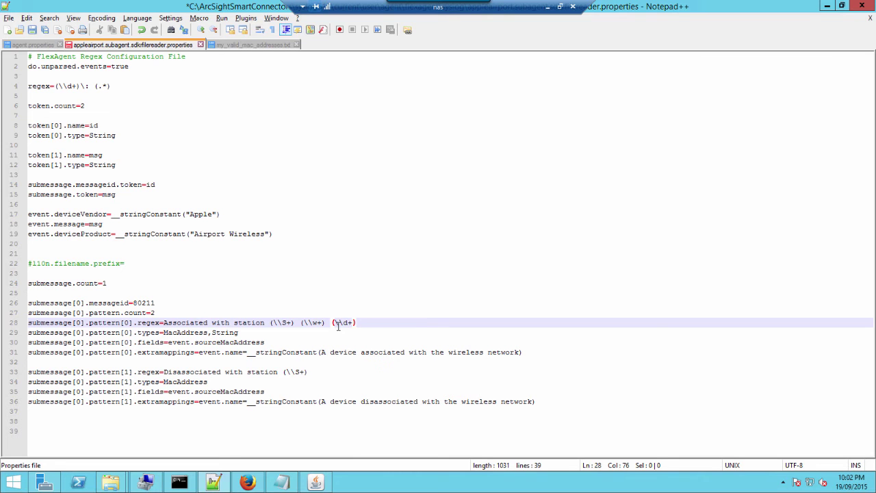
key(Down)
text(,Integer)
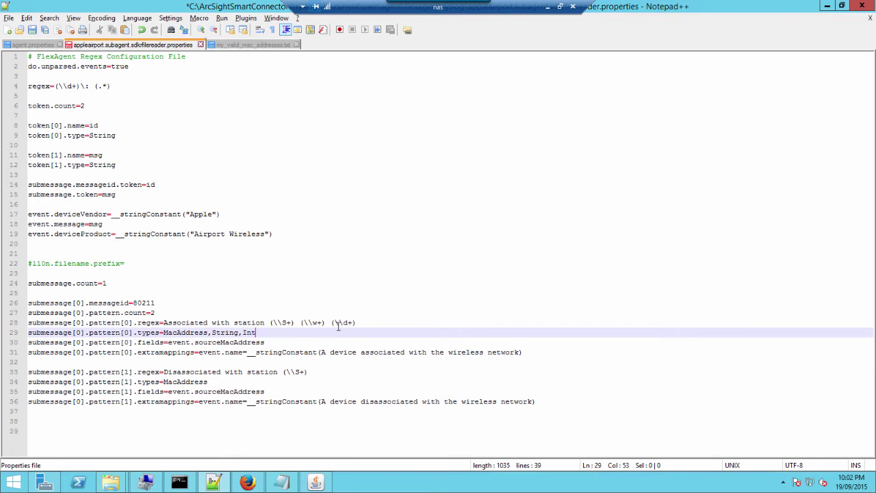
key(BackSpace)
key(BackSpace)
key(BackSpace)
key(BackSpace)
key(BackSpace)
key(BackSpace)
key(BackSpace)
text(Long)
key(BackSpace)
key(BackSpace)
key(BackSpace)
key(BackSpace)
key(BackSpace)
key(BackSpace)
key(BackSpace)
key(BackSpace)
key(BackSpace)
key(BackSpace)
key(BackSpace)
key(BackSpace)
click(366, 323)
key(BackSpace)
key(BackSpace)
key(BackSpace)
key(BackSpace)
key(BackSpace)
key(BackSpace)
key(BackSpace)
key(BackSpace)
key(BackSpace)
key(BackSpace)
key(BackSpace)
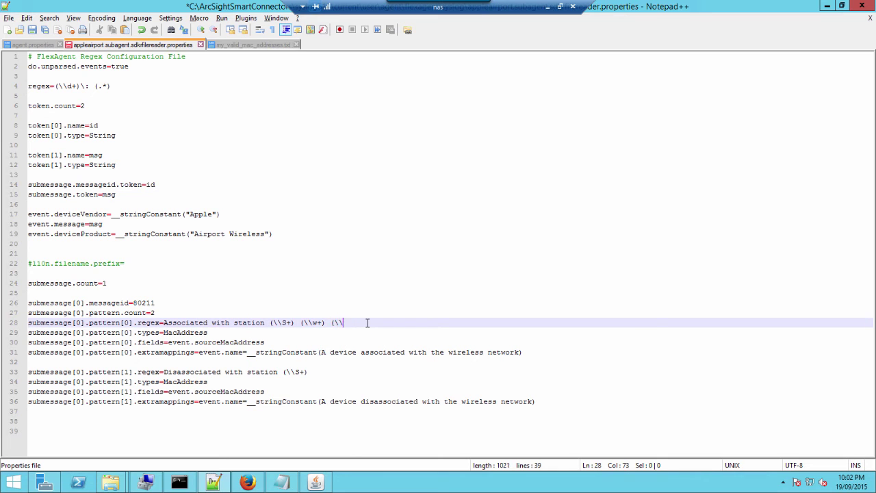
key(BackSpace)
key(BackSpace)
key(BackSpace)
drag(269, 322, 296, 322)
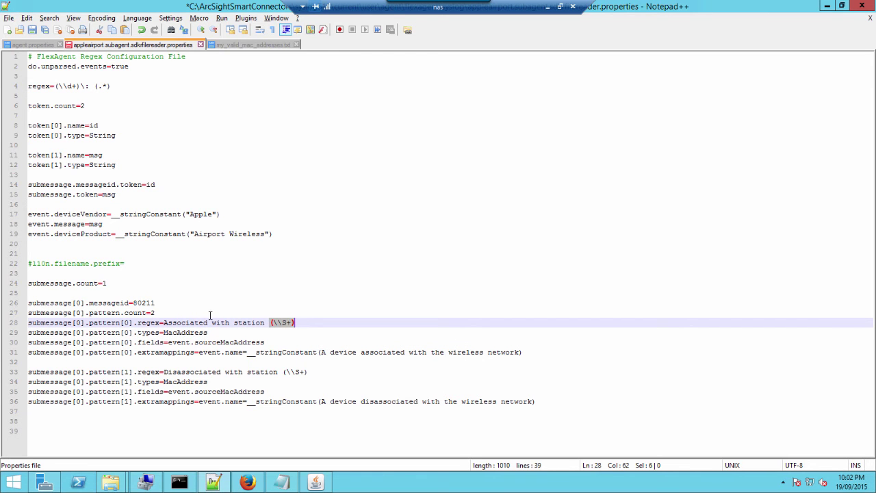
drag(208, 333, 163, 333)
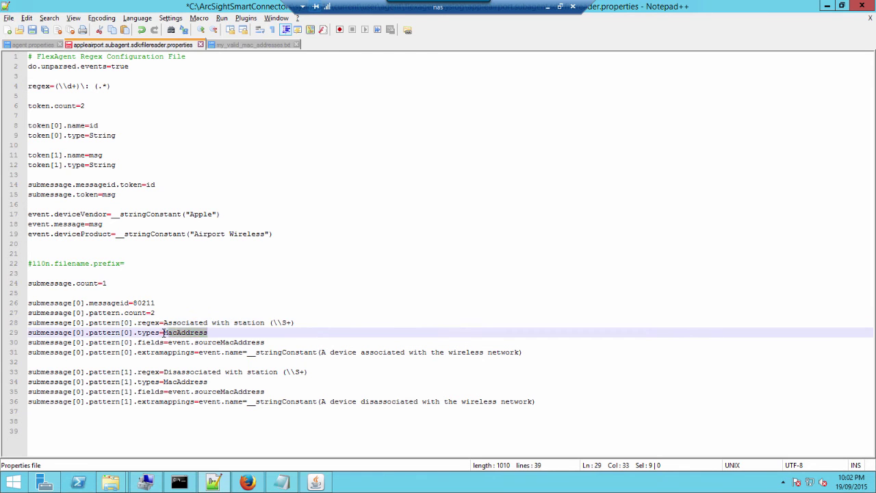
click(203, 332)
drag(207, 333, 163, 333)
click(159, 352)
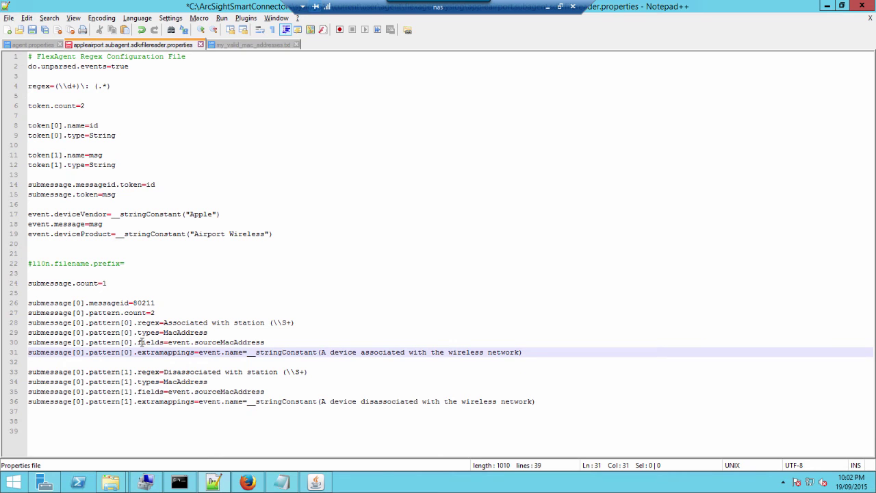
drag(135, 341, 272, 343)
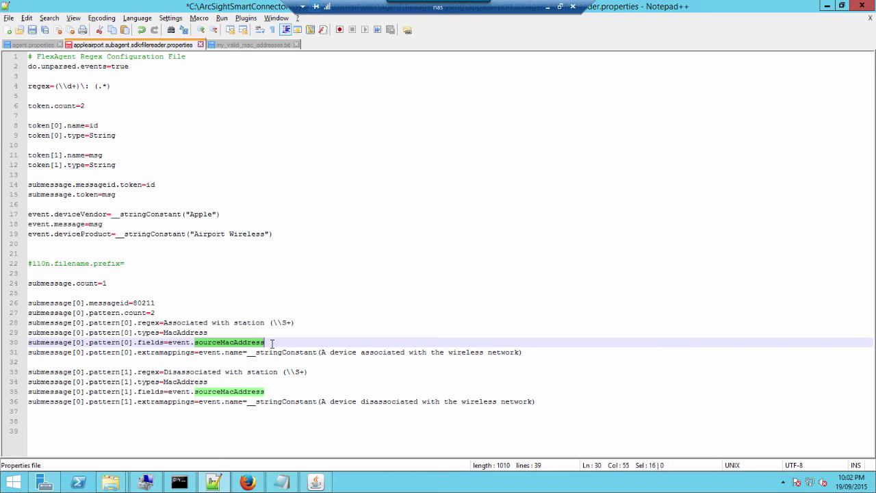
double_click(191, 333)
double_click(283, 323)
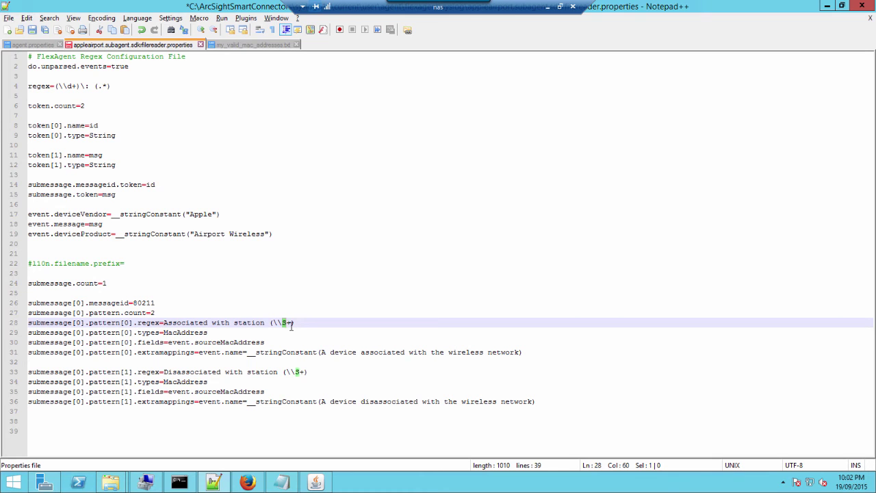
click(240, 333)
click(250, 341)
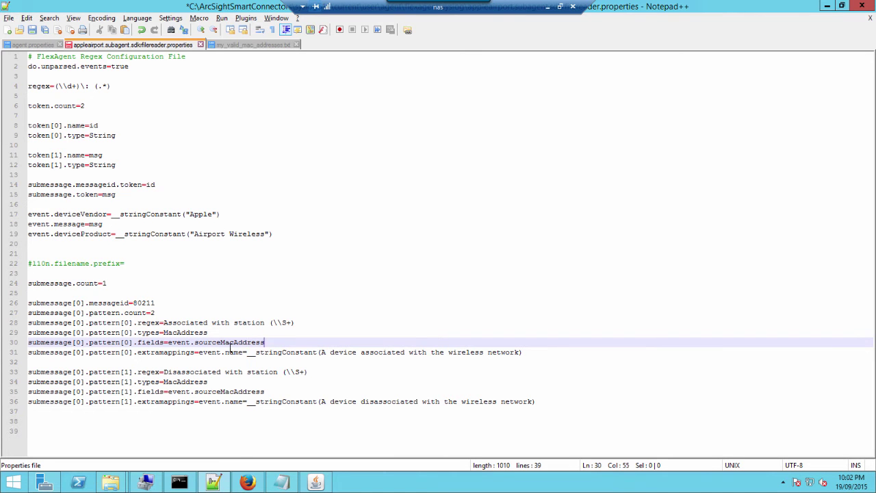
drag(264, 342, 200, 334)
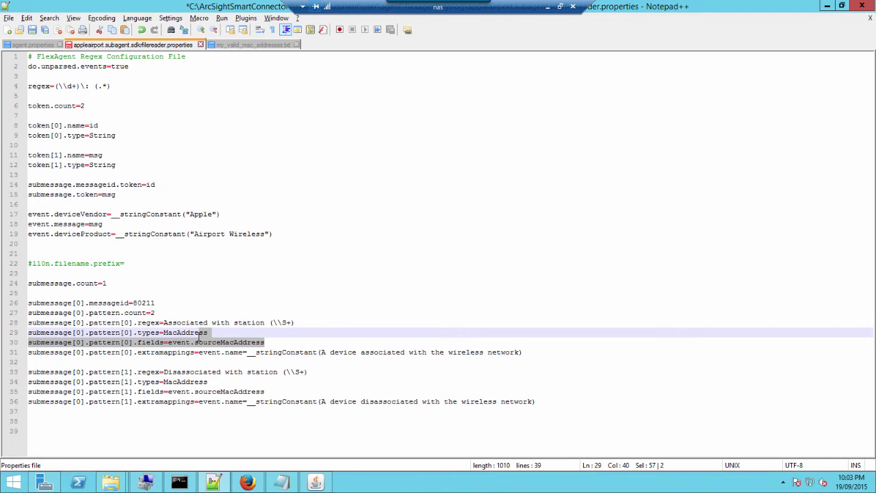
click(228, 353)
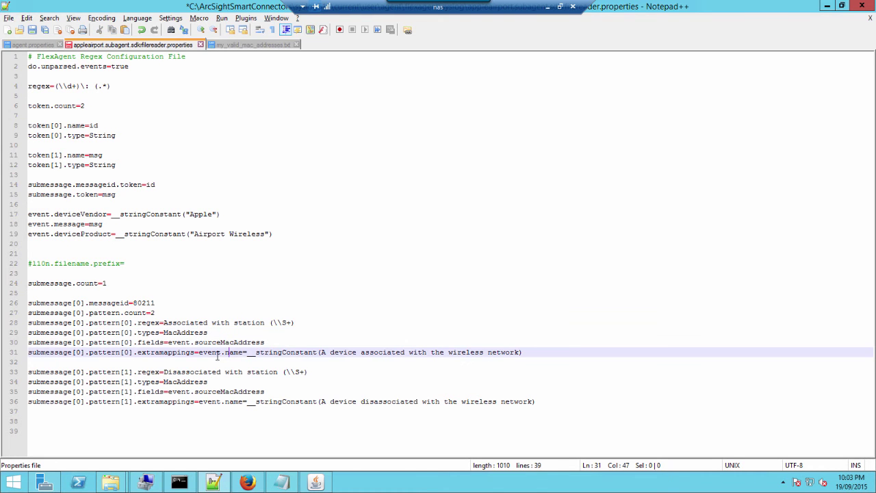
drag(223, 353, 241, 356)
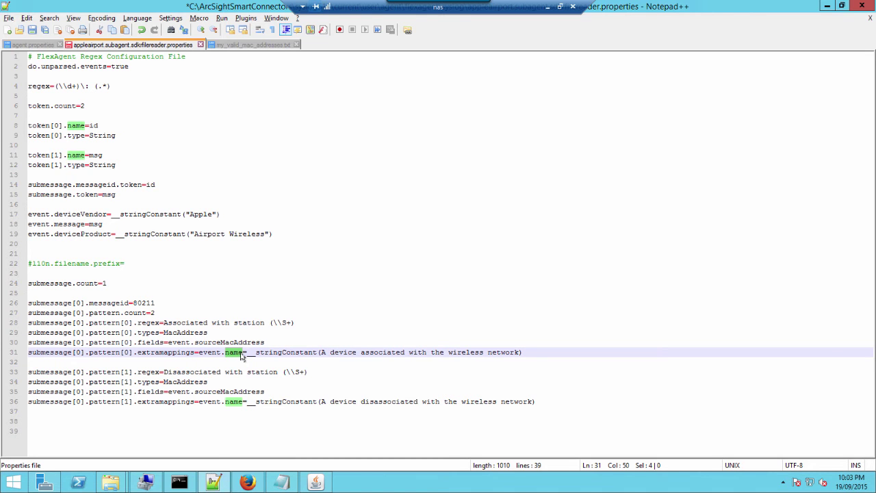
click(264, 354)
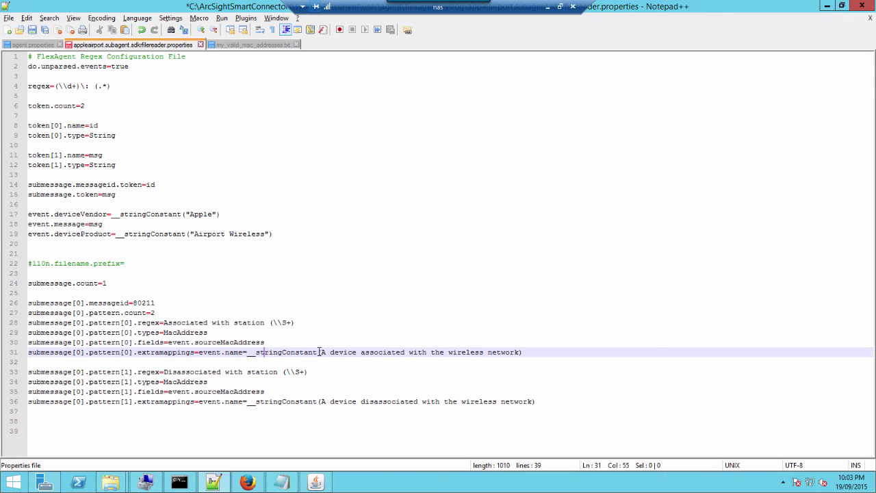
double_click(165, 322)
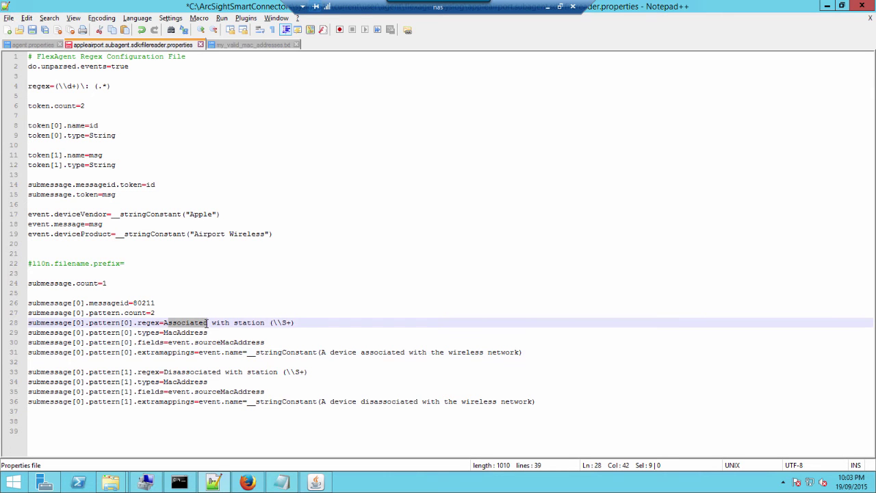
click(133, 354)
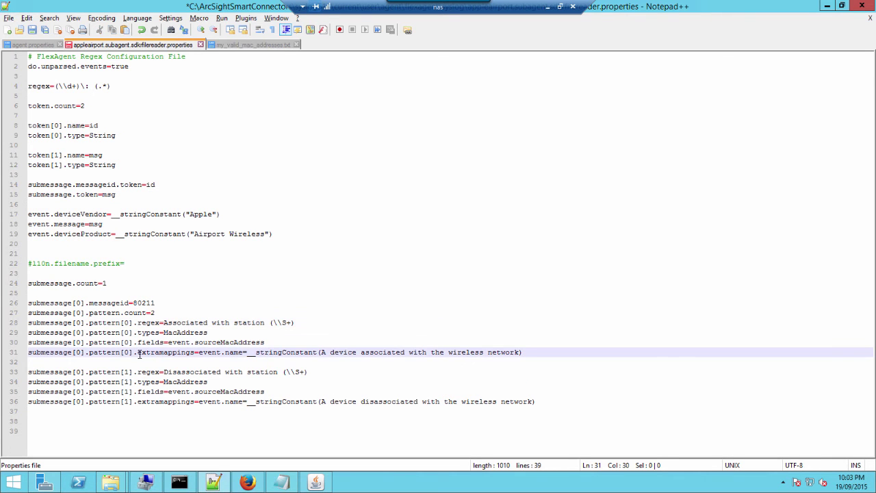
drag(137, 353, 195, 354)
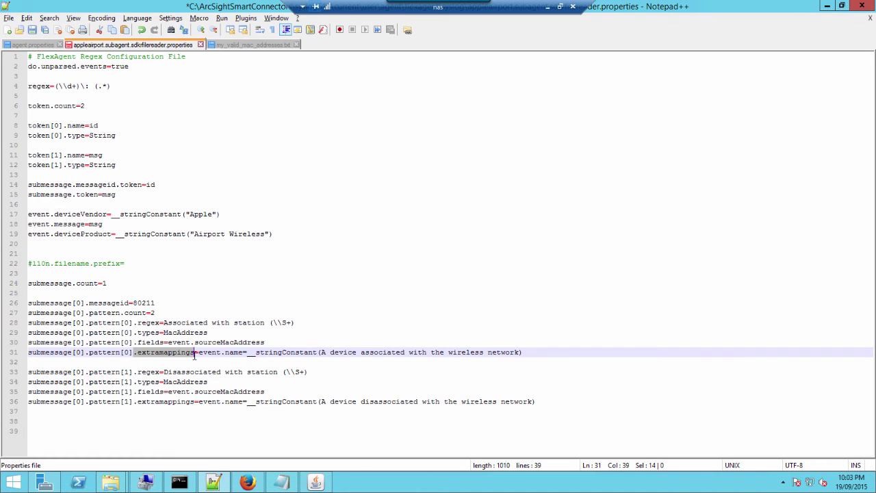
drag(202, 353, 245, 352)
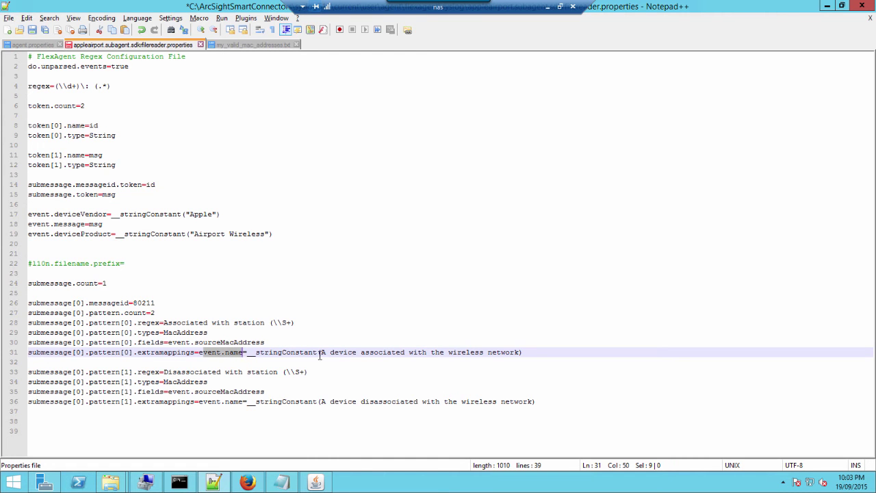
drag(317, 352, 247, 352)
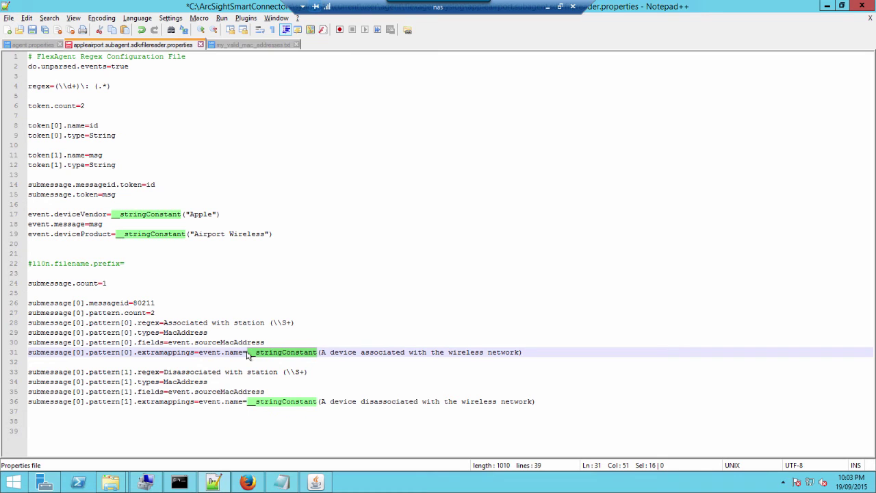
drag(319, 351, 521, 353)
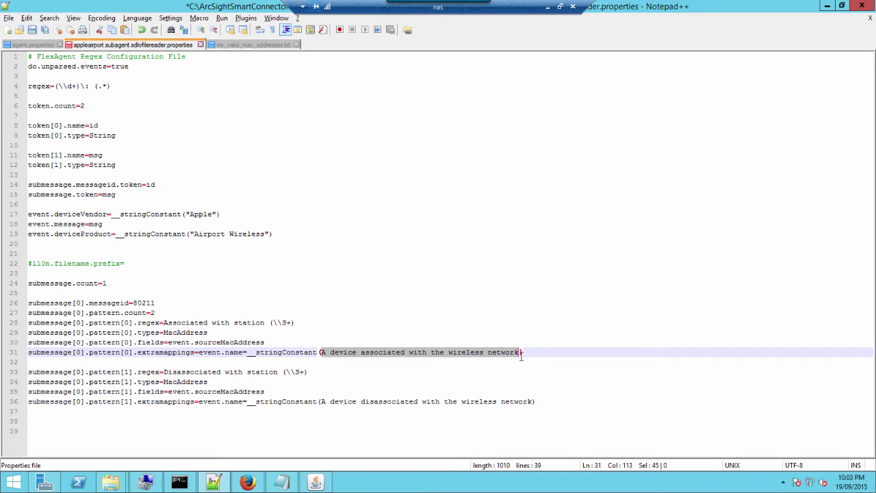
drag(165, 373, 291, 373)
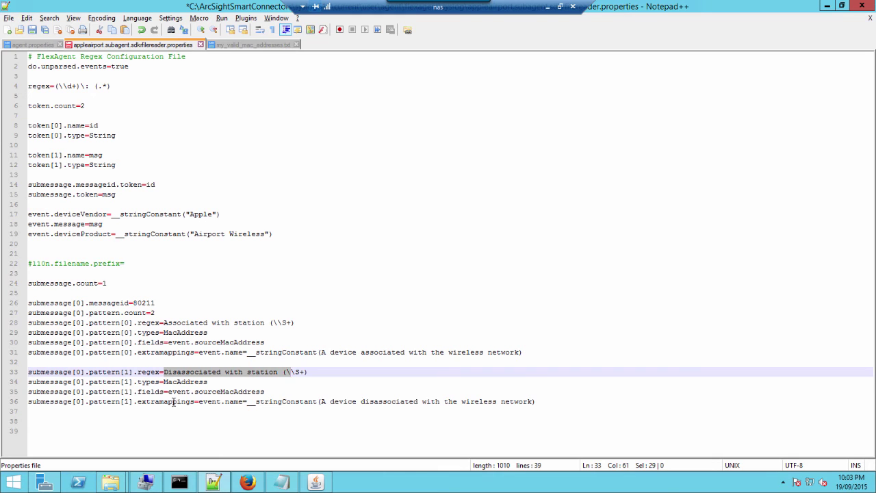
drag(146, 403, 251, 402)
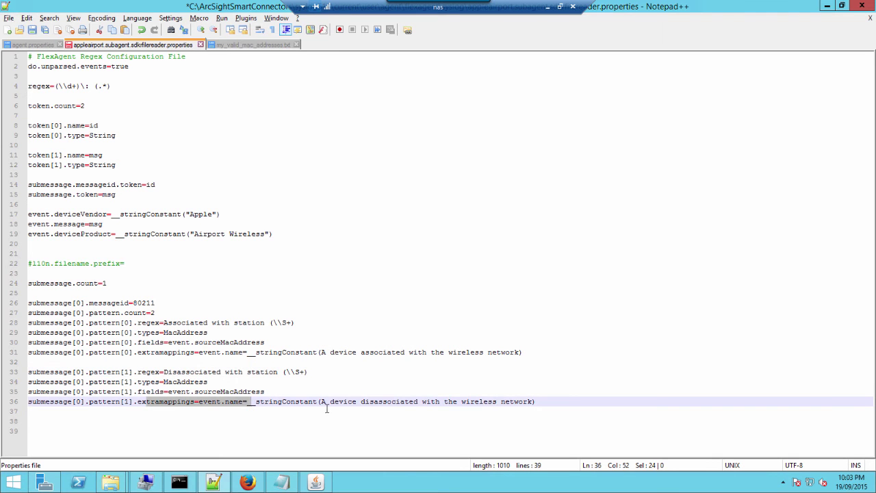
drag(320, 403, 414, 403)
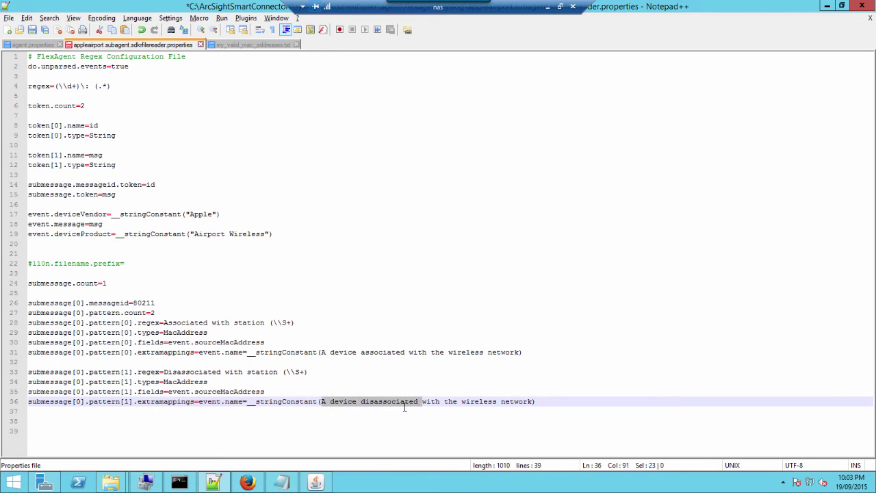
double_click(389, 403)
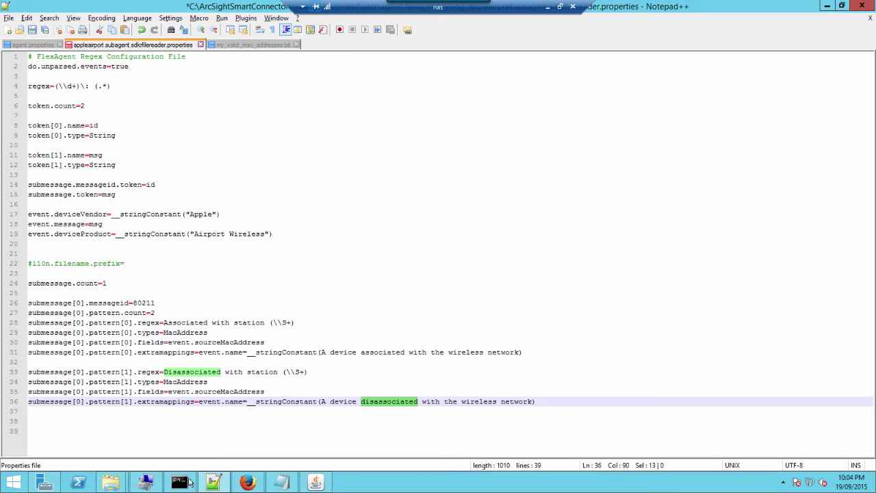
- Review the pattern[0] fields through extramappings lines in the Regex Editor, then return to the local desktop
click(180, 483)
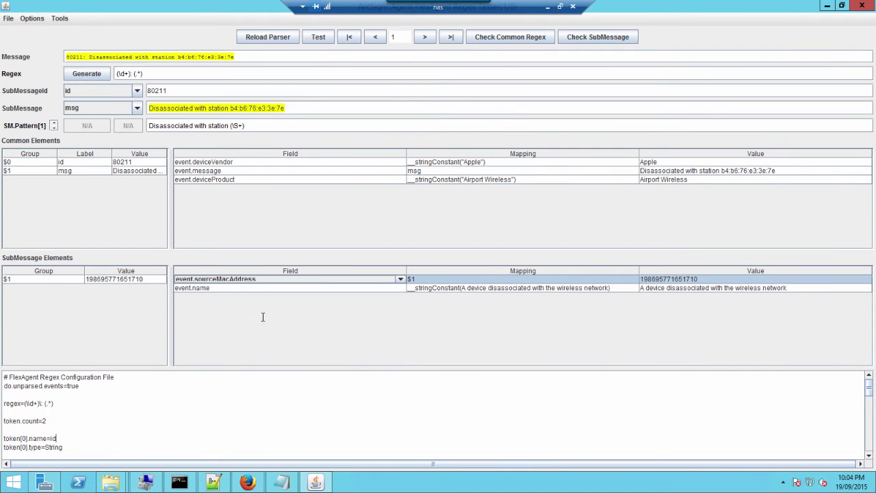
drag(868, 392, 868, 443)
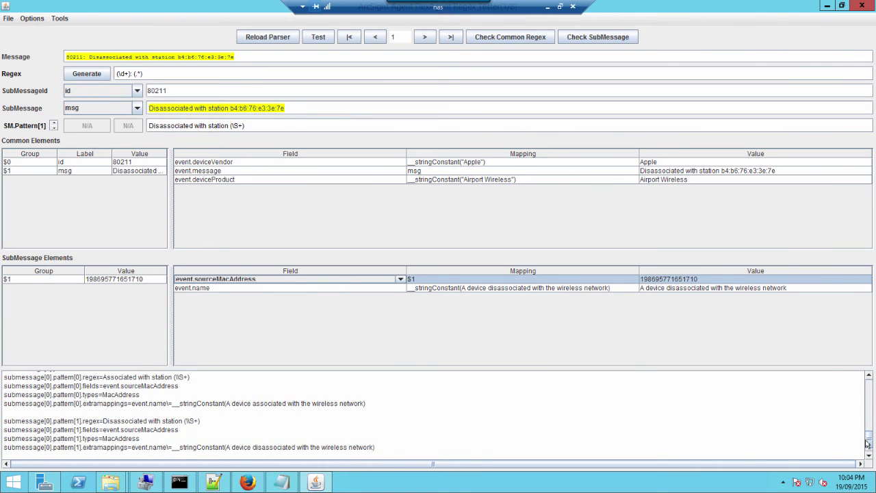
drag(377, 405, 236, 373)
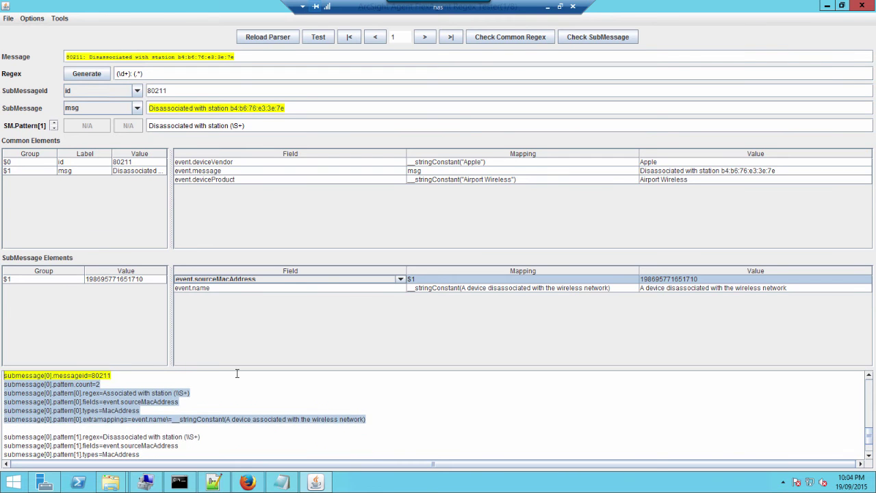
click(237, 373)
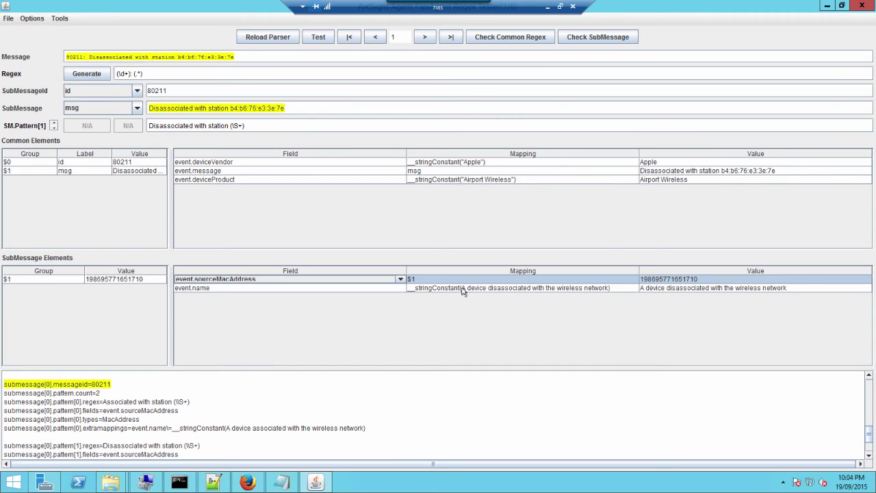
click(547, 7)
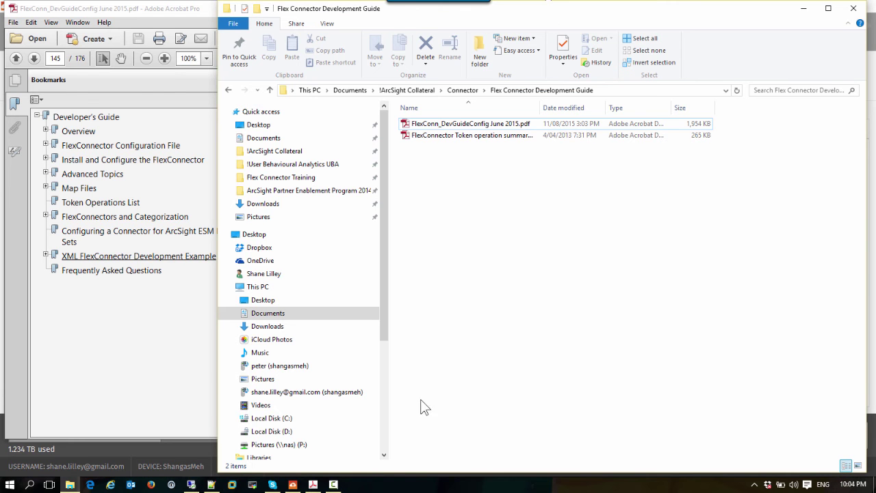
- Bring the FlexConnector Developer's Guide PDF forward and look over its title page
click(142, 353)
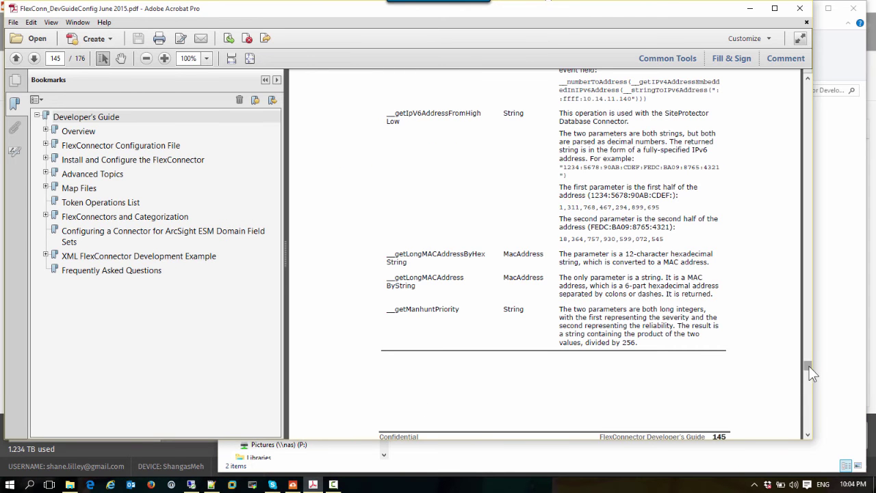
drag(809, 365, 816, 73)
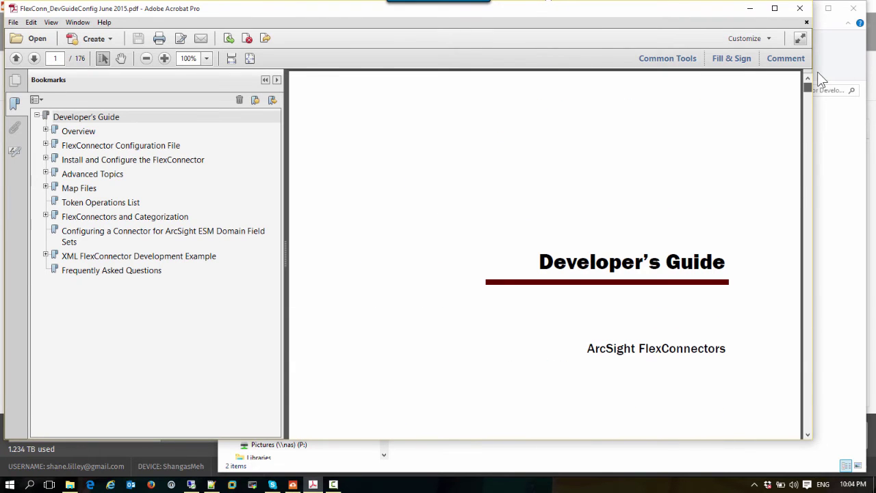
click(807, 435)
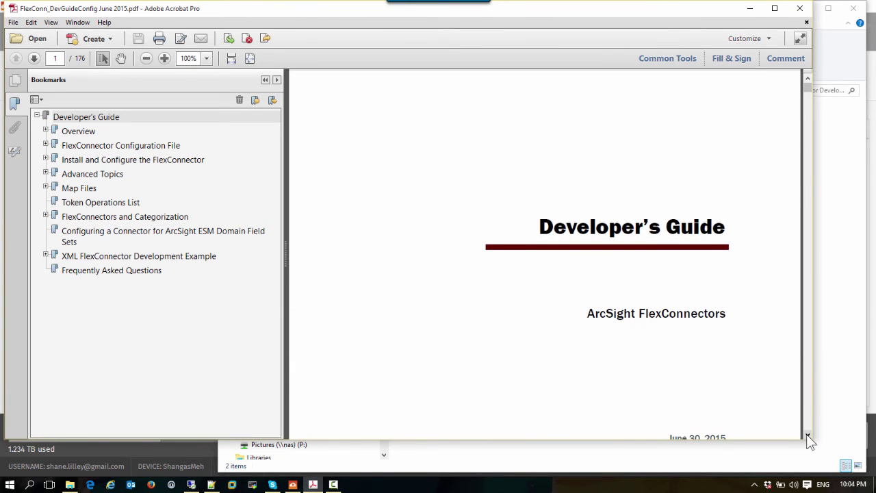
click(808, 435)
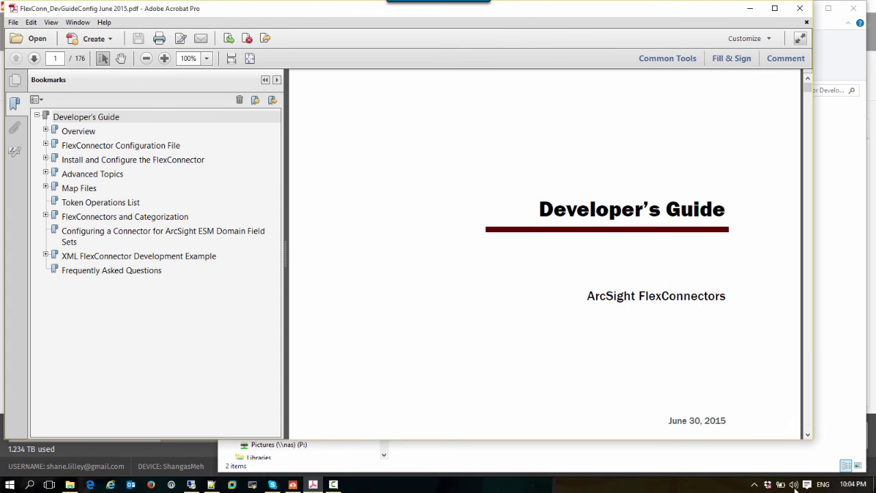
click(807, 434)
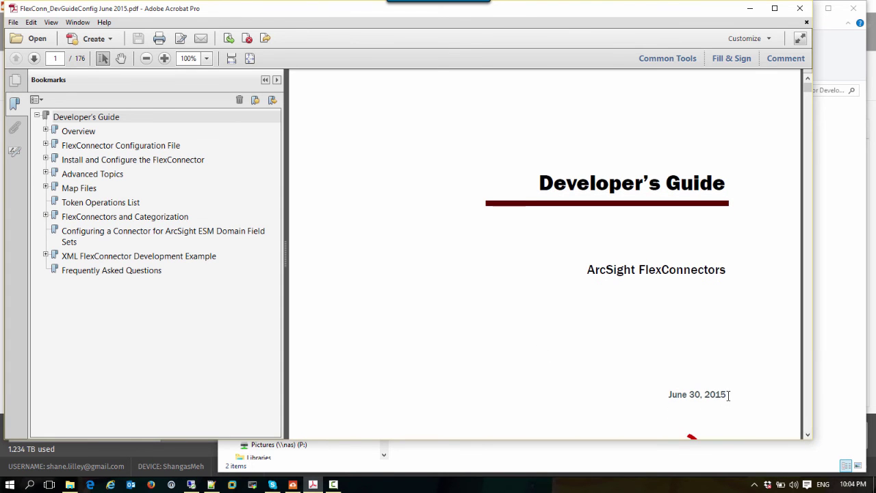
drag(729, 395, 659, 394)
click(549, 318)
- Search the guide for 'extramap' and read the Extra Mappings examples on page 109
key(ctrl+f)
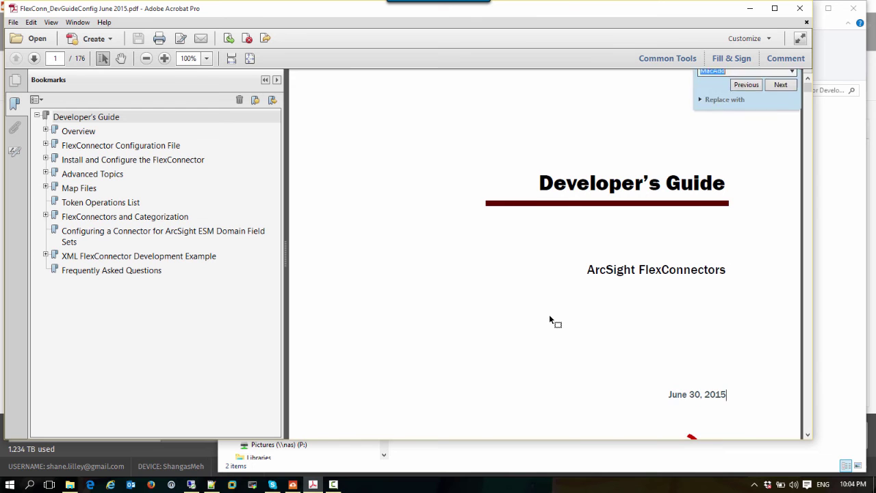
text(ex)
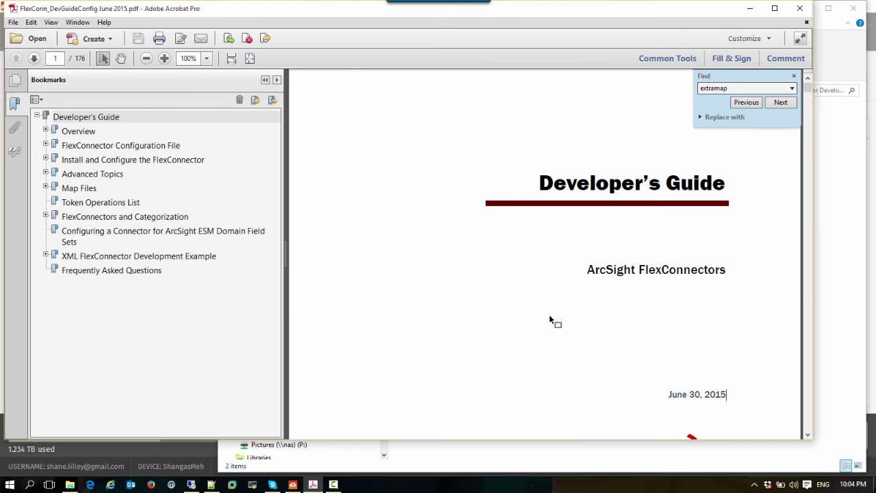
text(tramap)
key(Return)
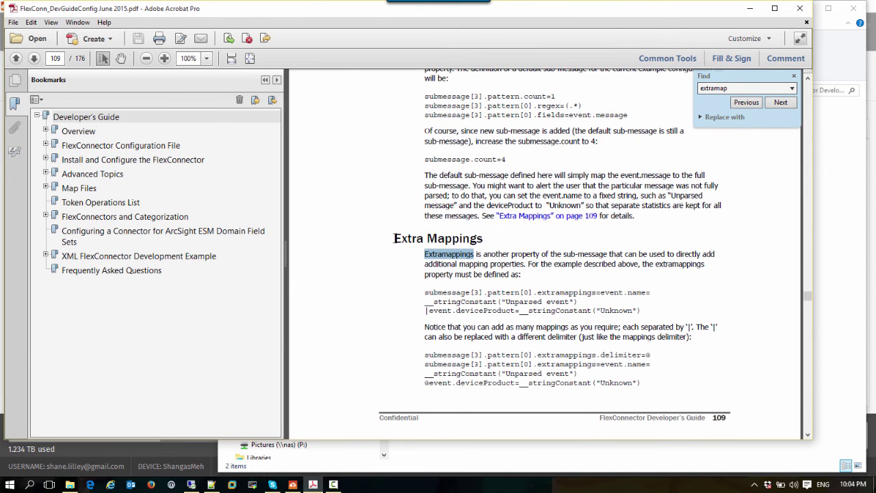
drag(396, 237, 487, 237)
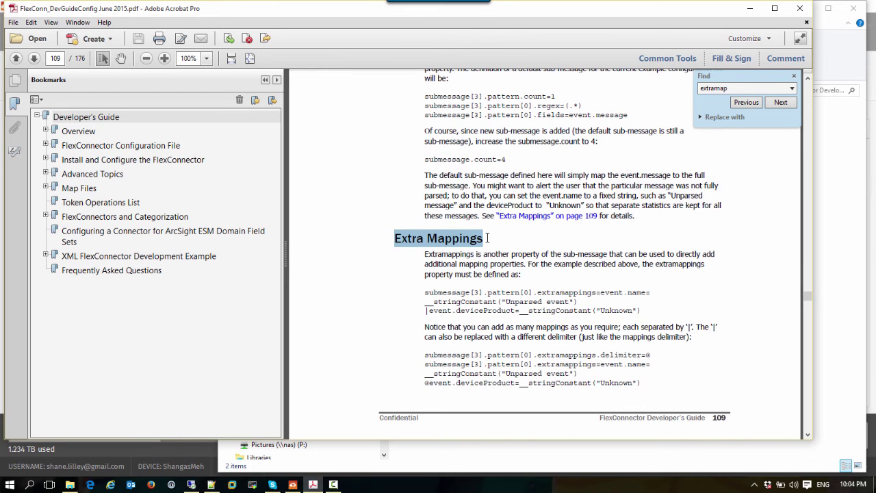
drag(523, 356, 619, 355)
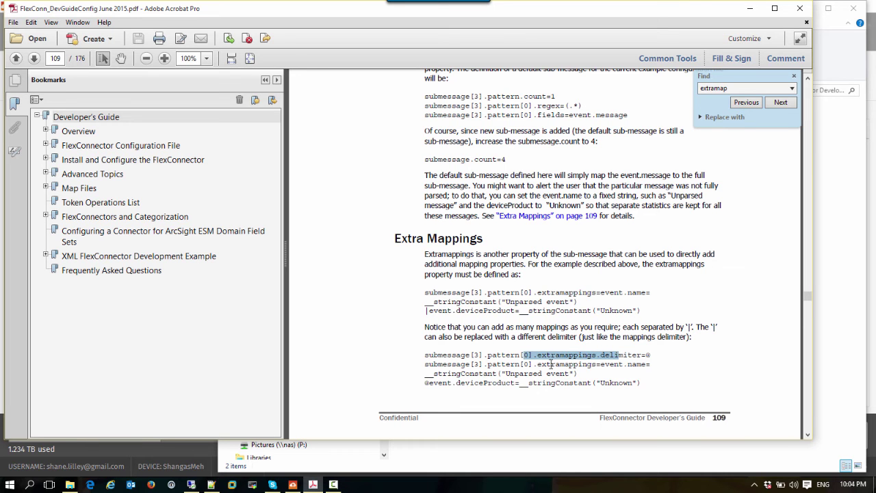
drag(540, 365, 605, 363)
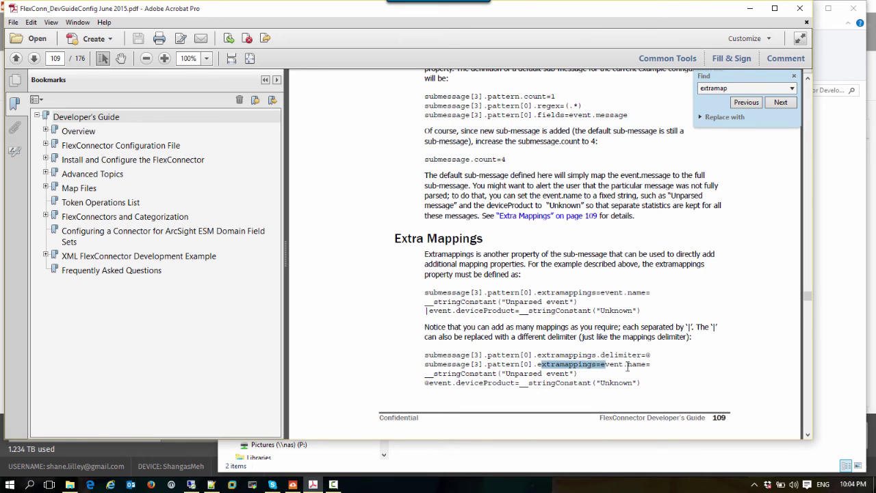
drag(424, 375, 581, 376)
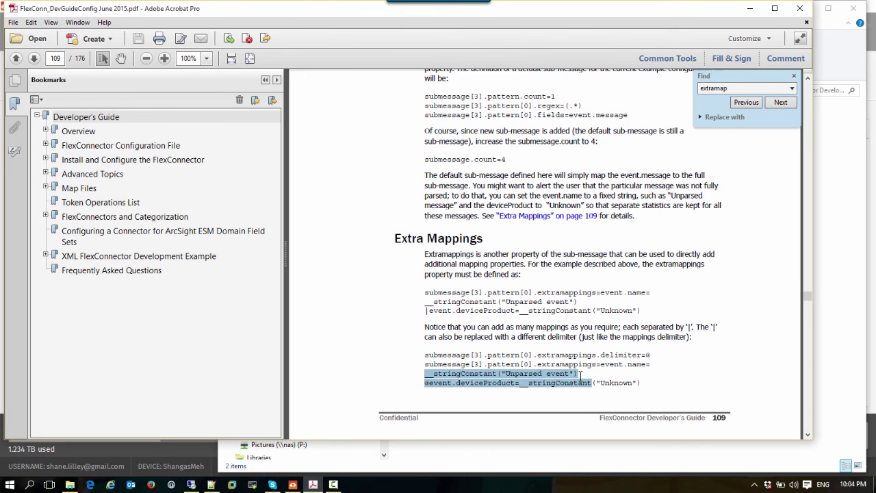
click(806, 367)
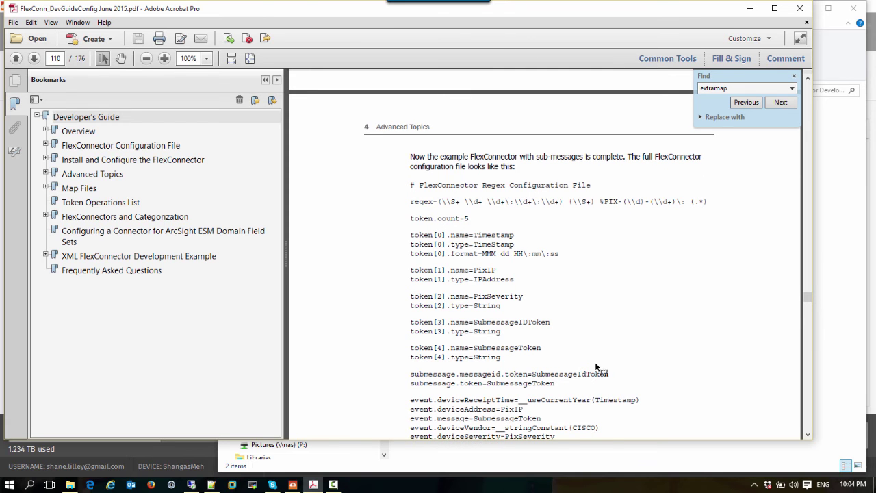
click(191, 484)
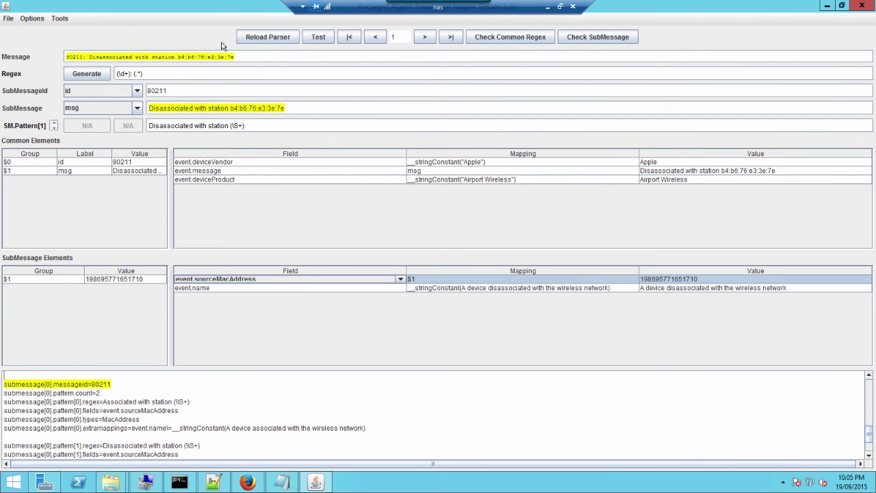
- Dismiss the load-log-file dialog and step forward to the fifth sample record
key(alt+f)
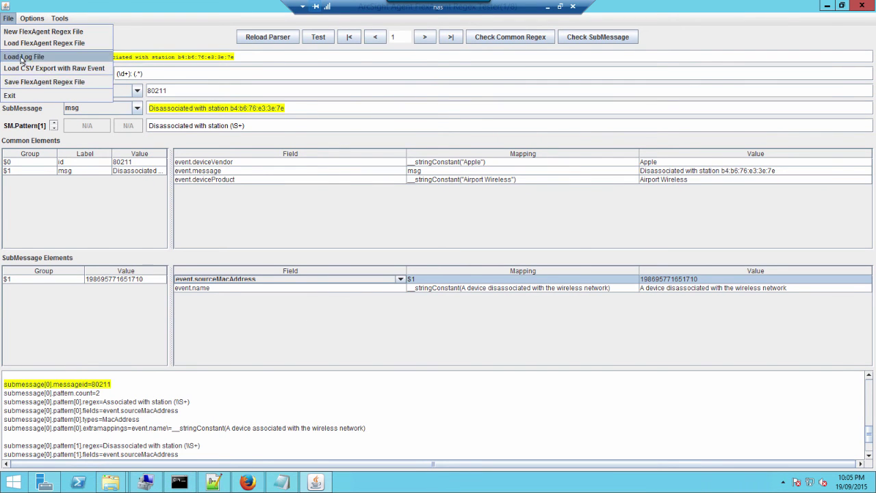
click(27, 59)
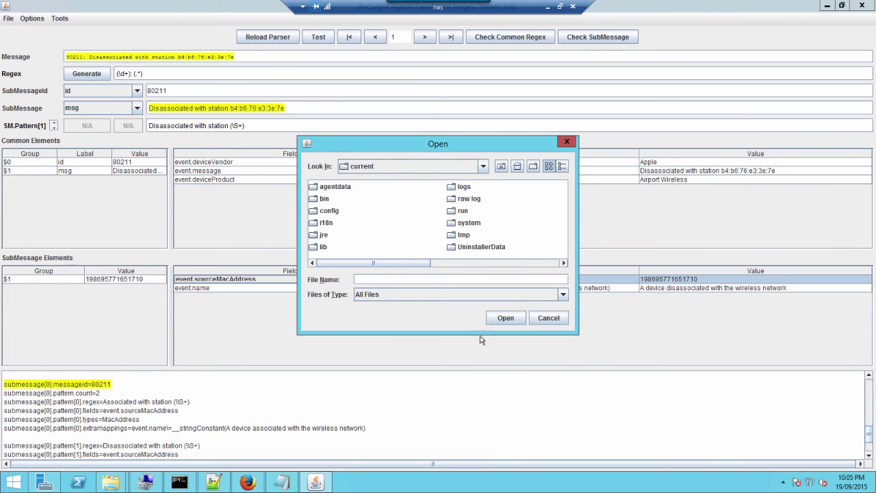
key(Escape)
click(424, 37)
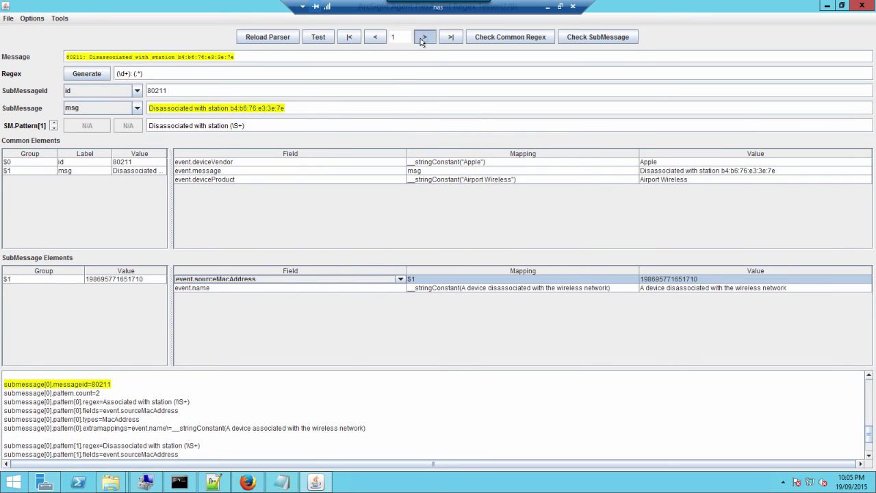
click(424, 37)
click(423, 37)
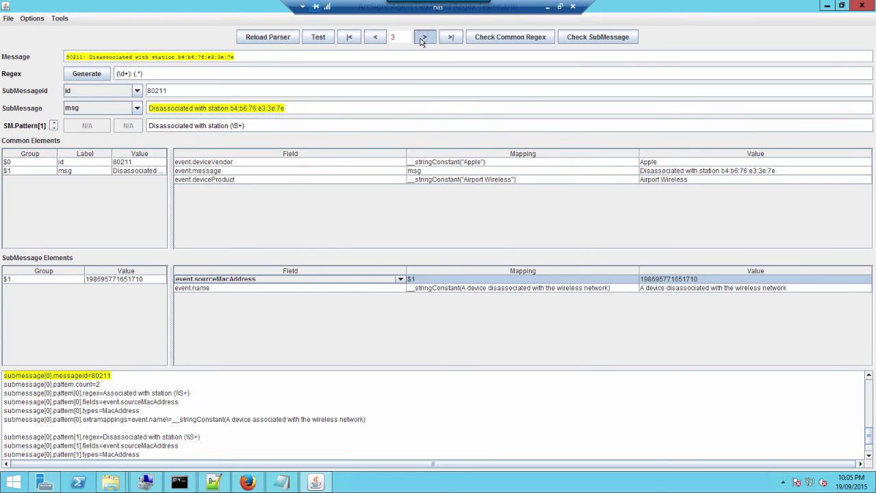
click(422, 40)
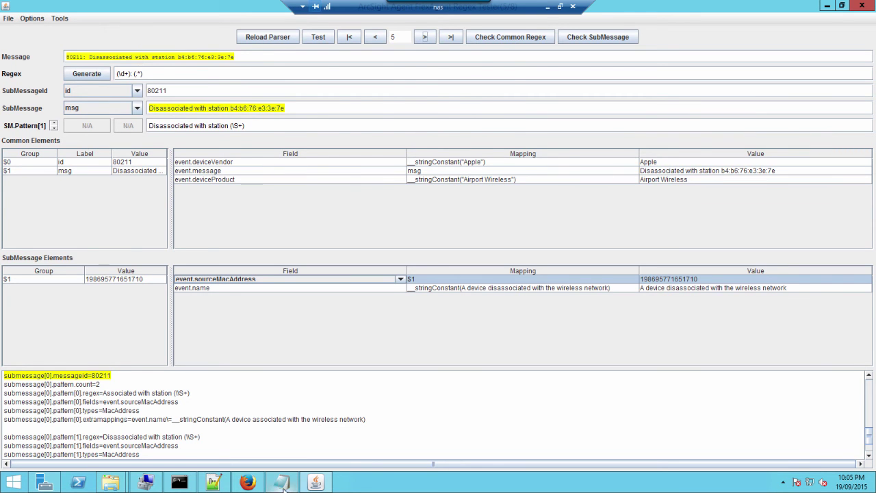
- Compare against apple.txt, then step on to the sixth and seventh records
click(280, 483)
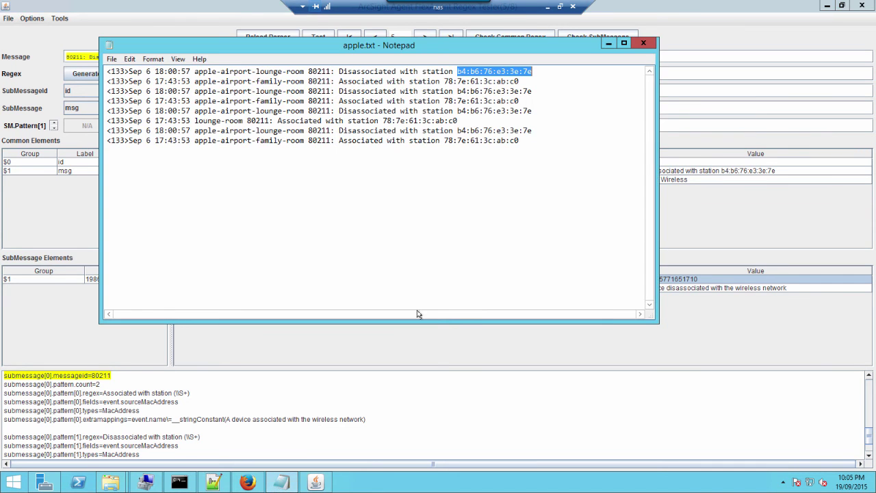
click(425, 355)
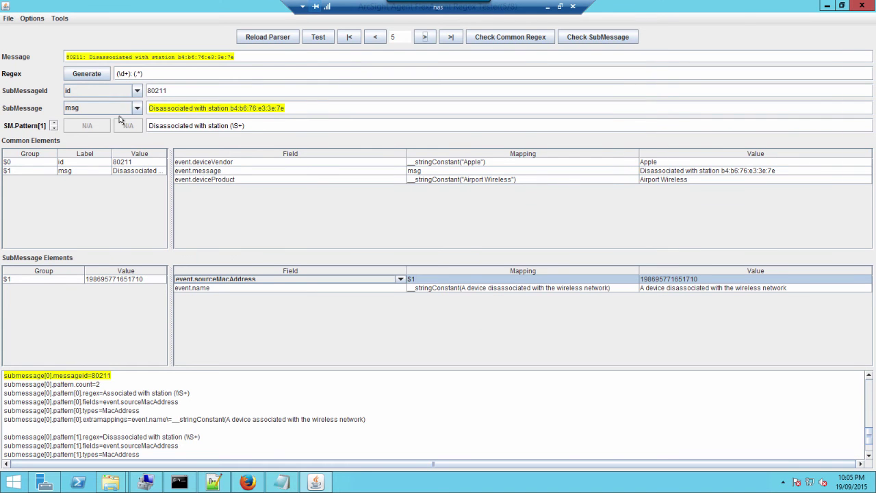
click(424, 37)
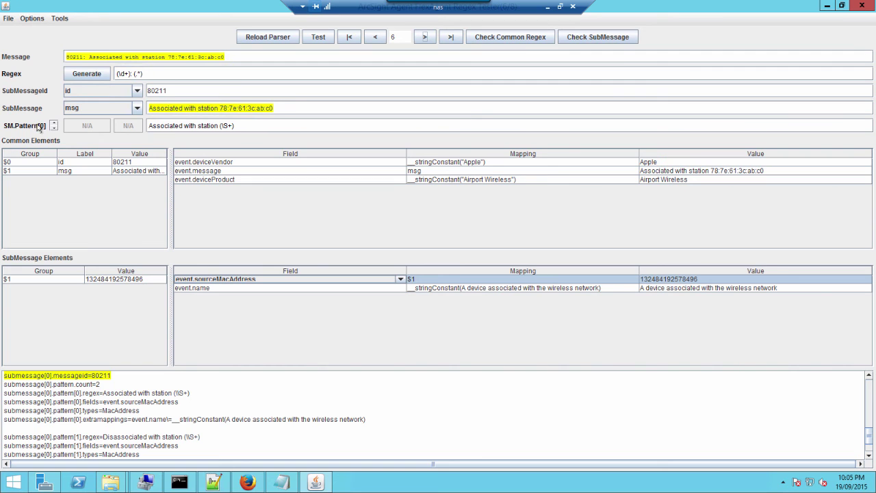
click(424, 37)
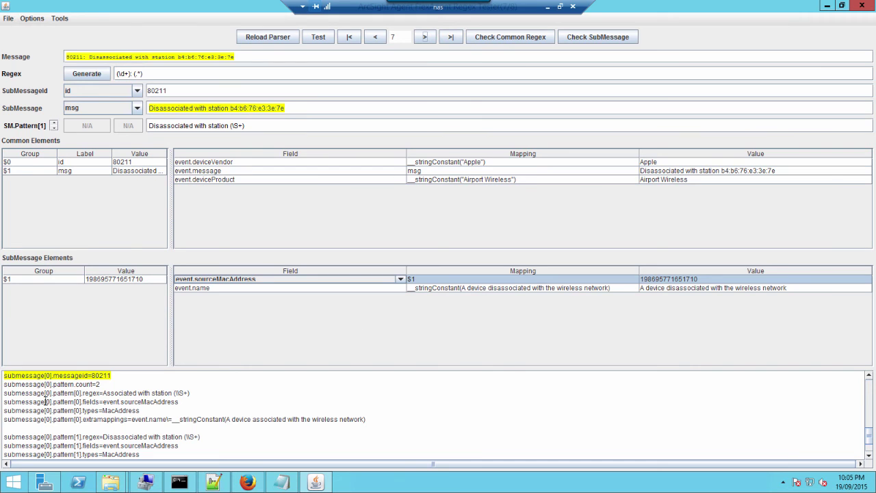
- Select the pattern[0] extramappings line in the properties listing
click(76, 401)
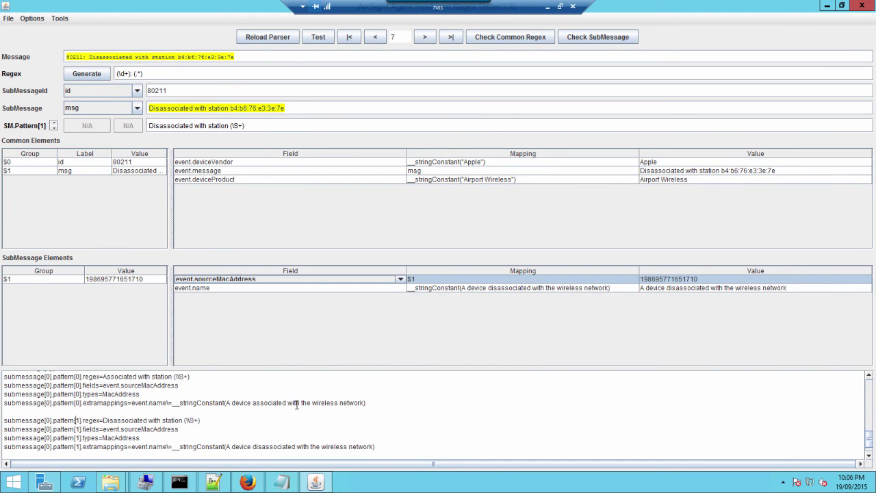
drag(260, 403, 83, 403)
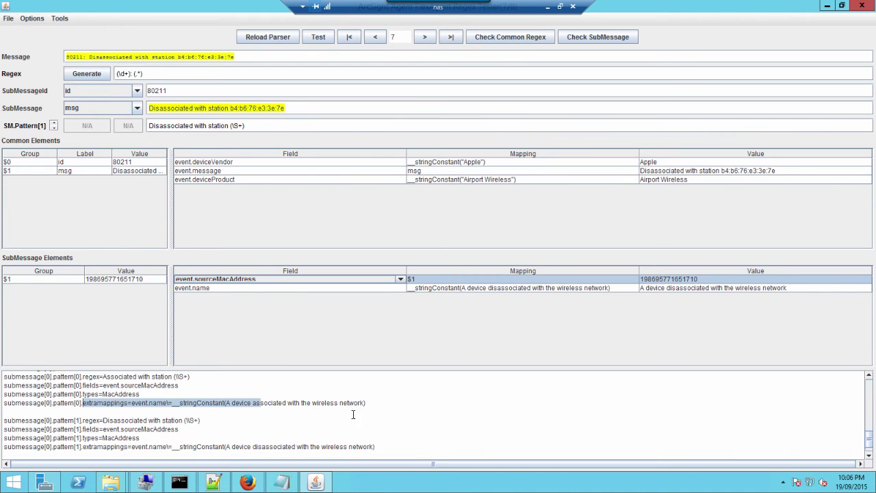
click(372, 403)
shift+click(2, 403)
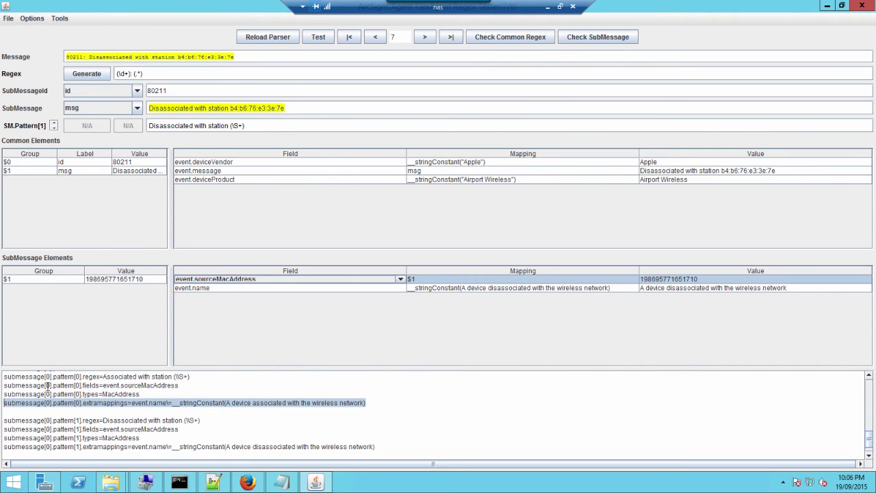
- Step back through the records to sample record 1
click(374, 38)
click(375, 37)
click(375, 38)
click(375, 37)
click(375, 38)
click(375, 37)
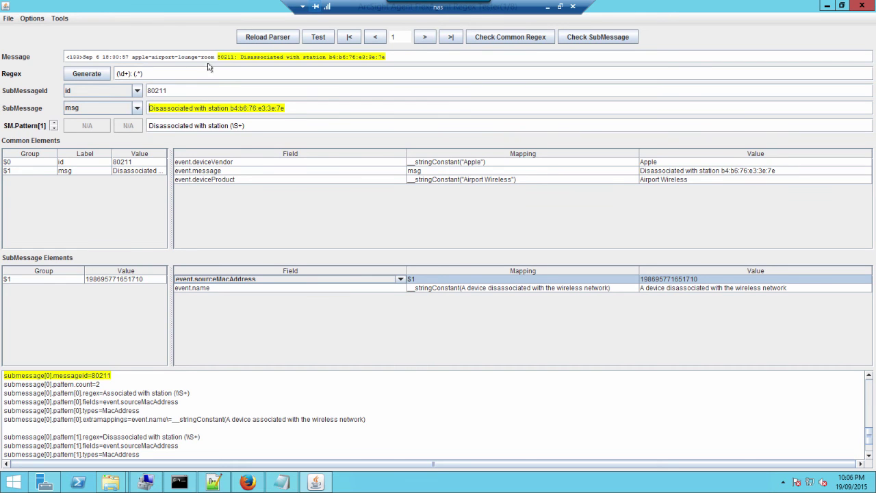
- Select the message's syslog header, confirm Treat As Syslog SubAgent is checked, and close the tool
drag(215, 57, 66, 55)
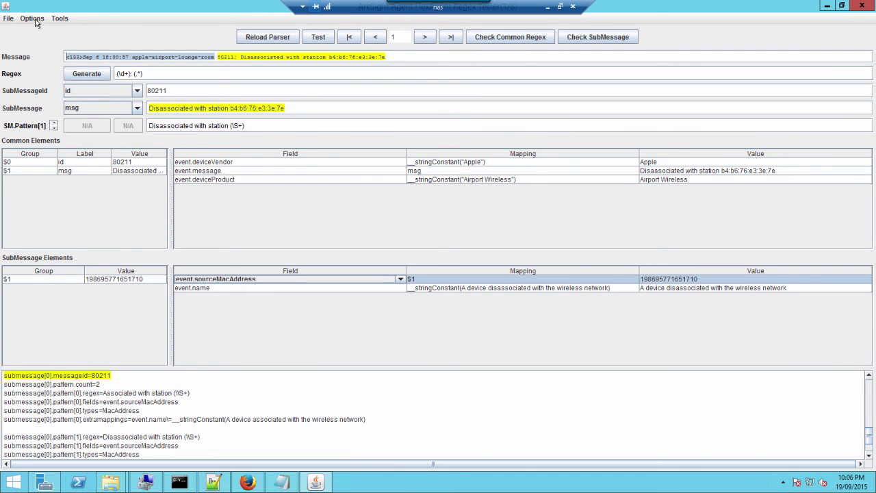
click(34, 20)
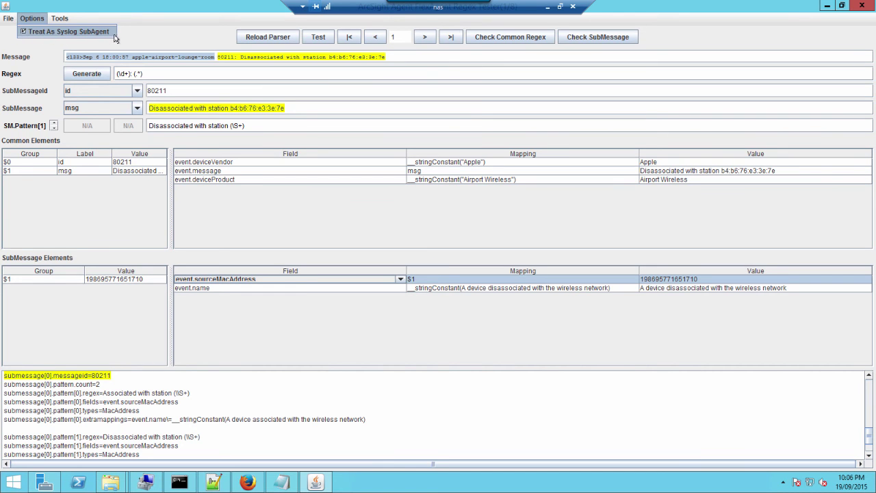
click(50, 204)
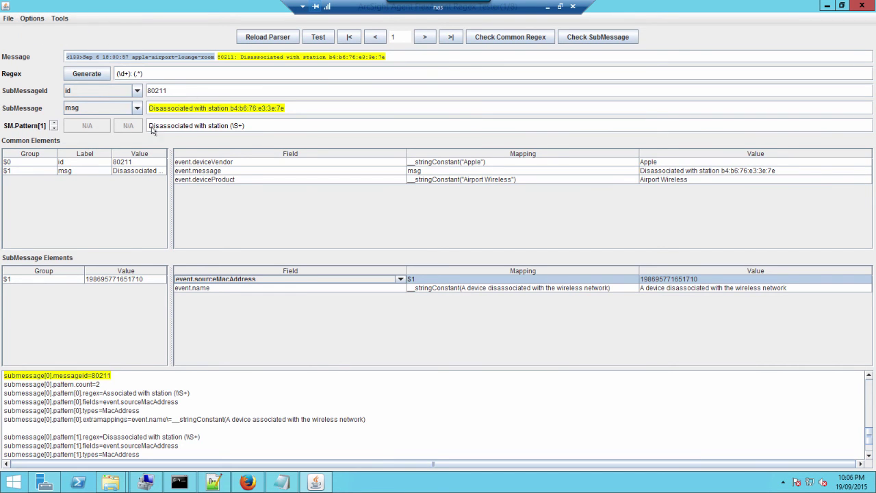
click(215, 57)
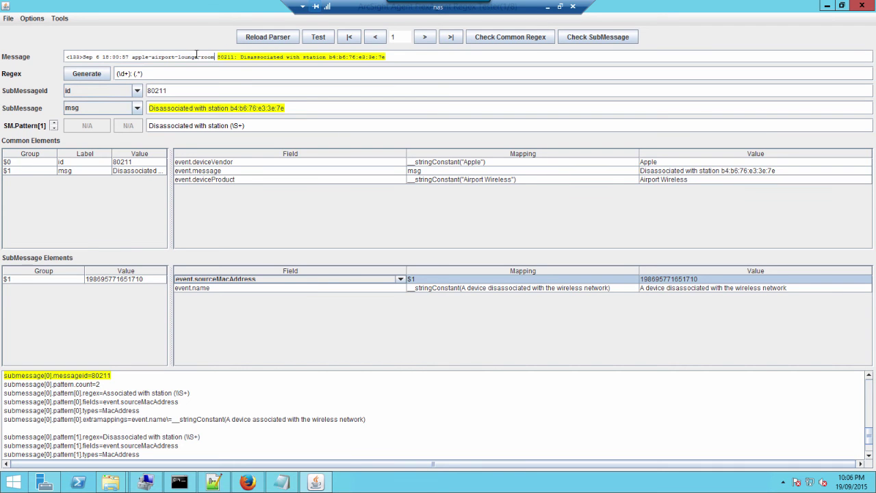
drag(197, 55, 101, 44)
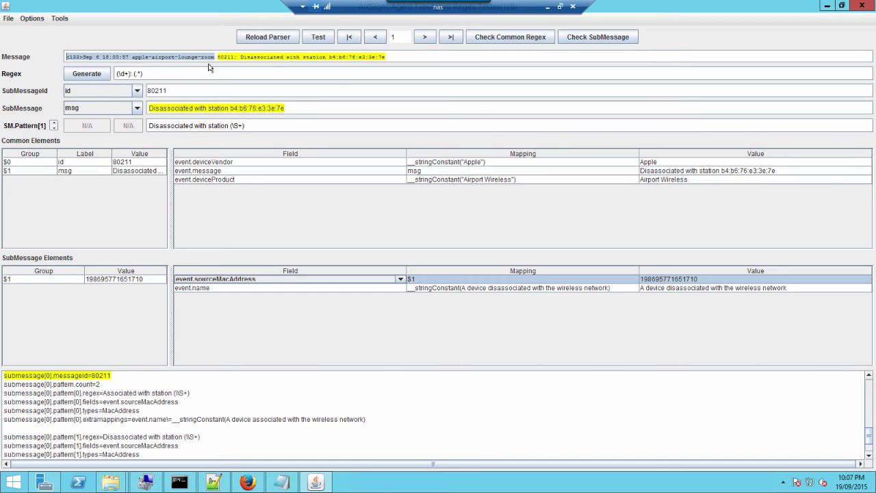
drag(214, 56, 56, 58)
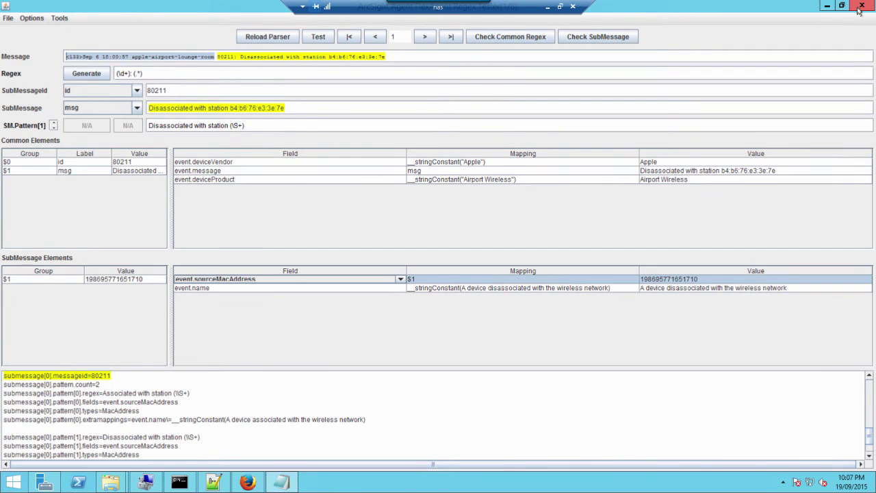
click(861, 6)
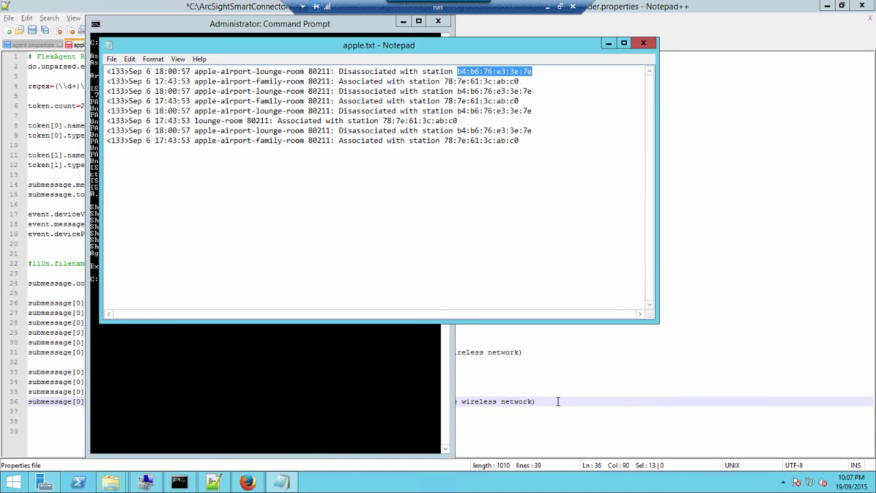
- Review the properties file in Notepad++, selecting submessage lines 26 to 28
click(558, 401)
drag(228, 428, 10, 66)
click(308, 279)
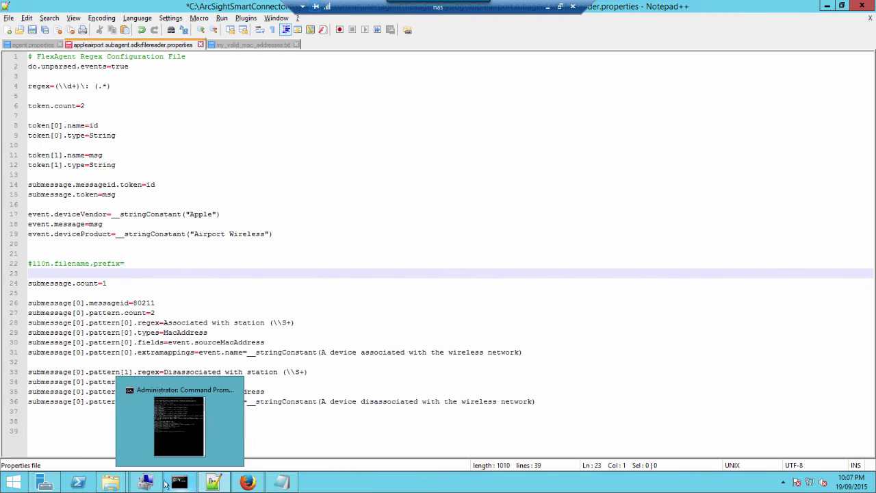
drag(273, 299, 283, 460)
- Compare with the last three apple.txt log lines, then switch to Firefox's ArcSight Logger
click(282, 482)
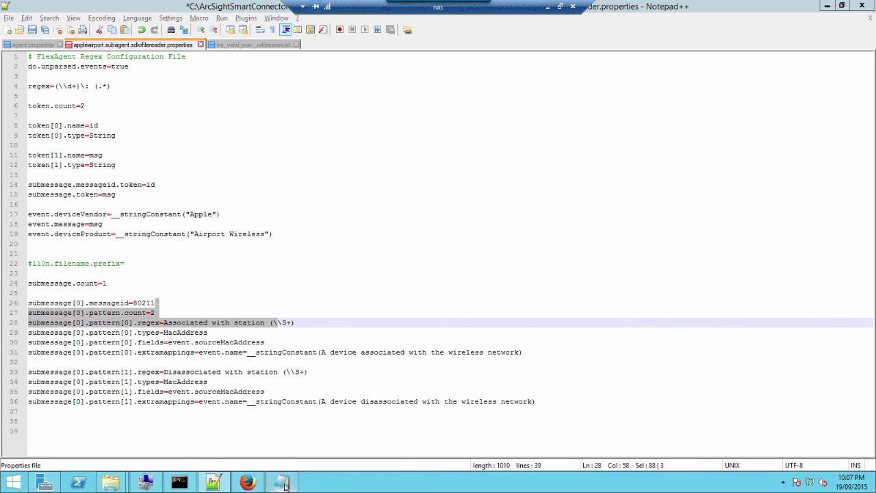
drag(477, 137, 98, 121)
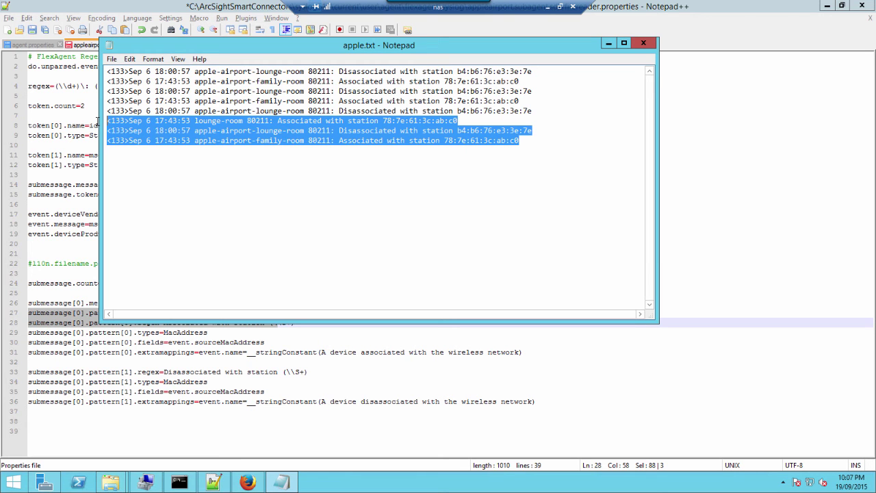
click(286, 140)
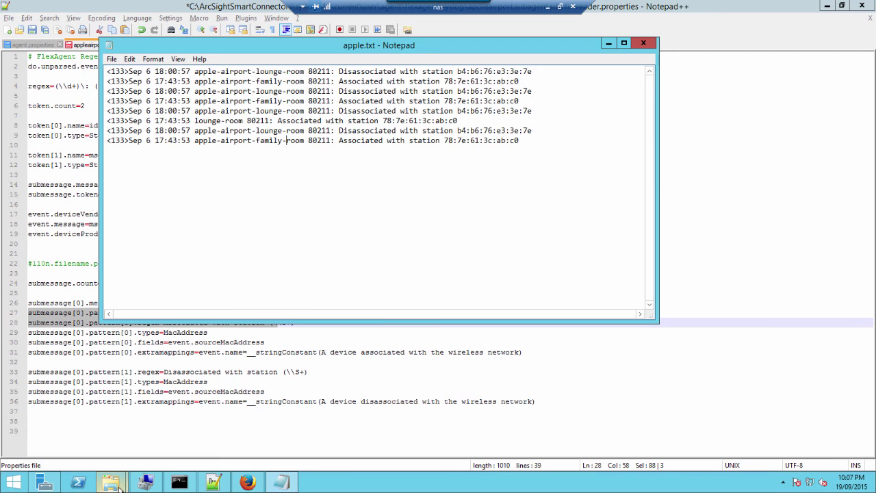
mouse_move(120, 488)
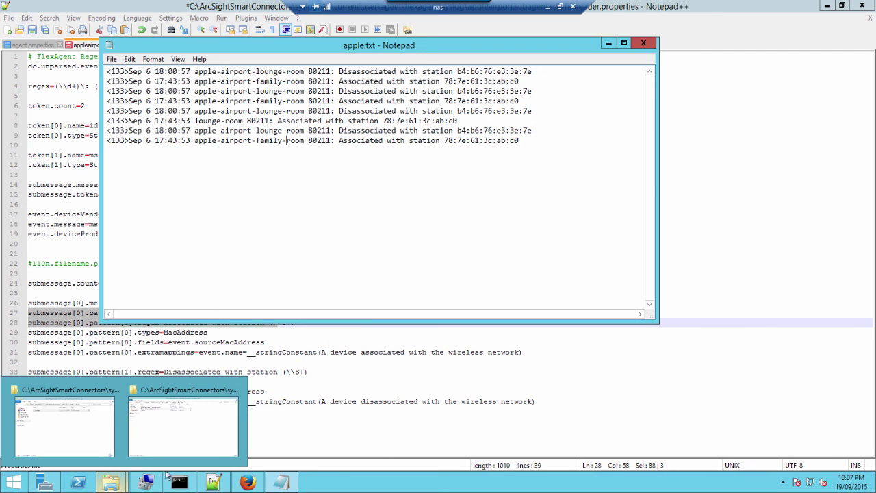
click(248, 484)
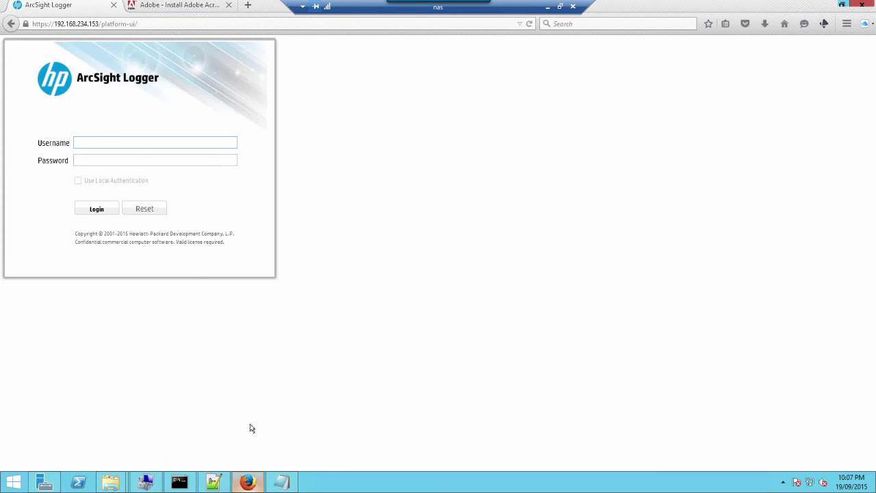
- Log in to ArcSight Logger as admin with the account password
text(admin)
key(Tab)
text(****)
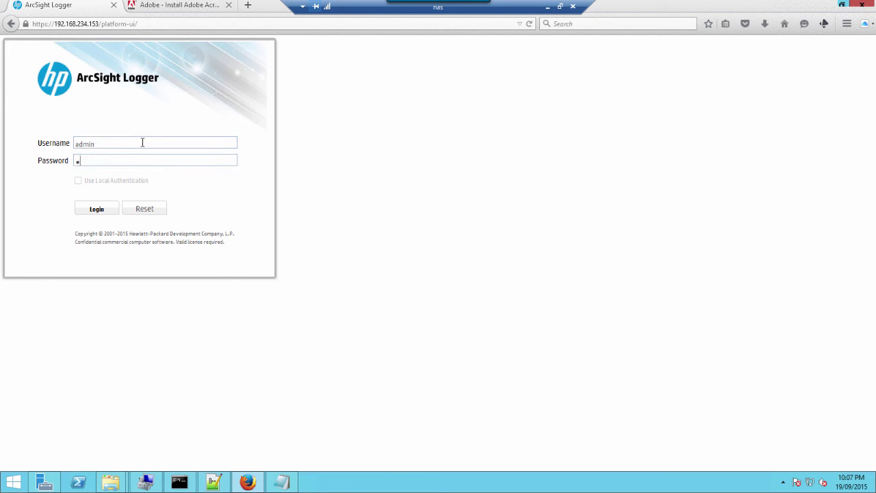
text(****)
key(Return)
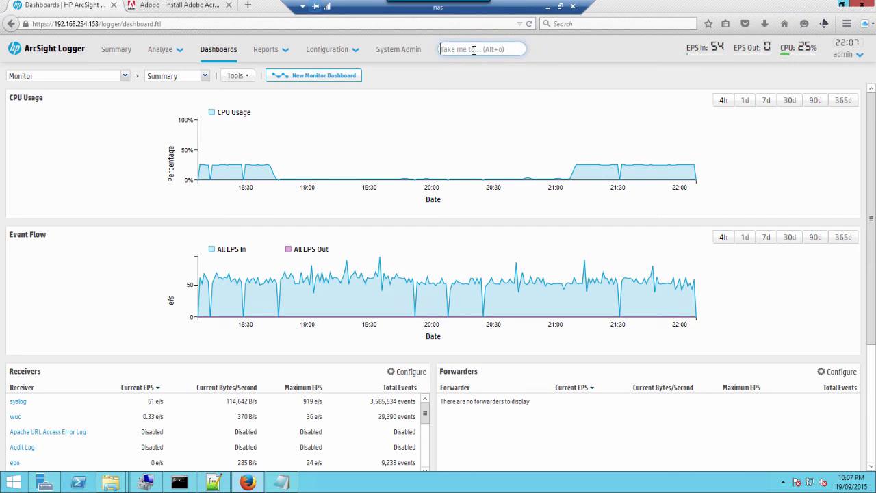
- Go to the Receivers page via 'receiver', scroll the list, then open the Summary
text(receiver)
key(Return)
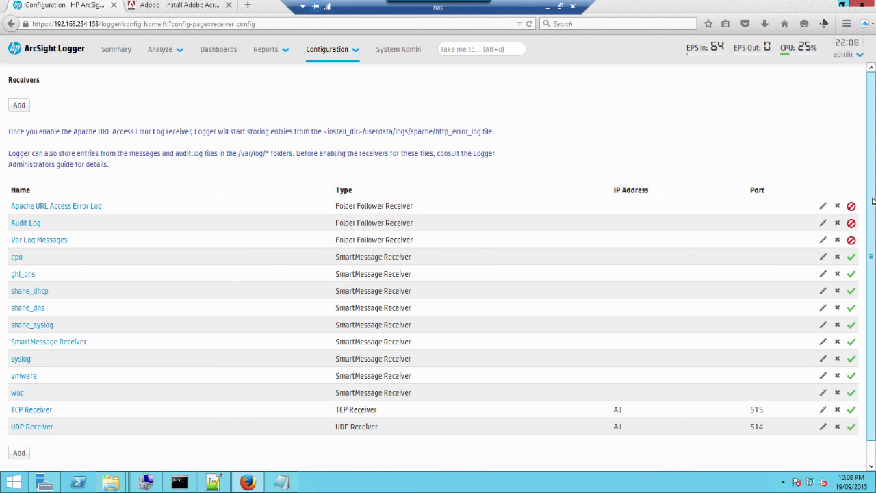
scroll(778, 287, down, 1)
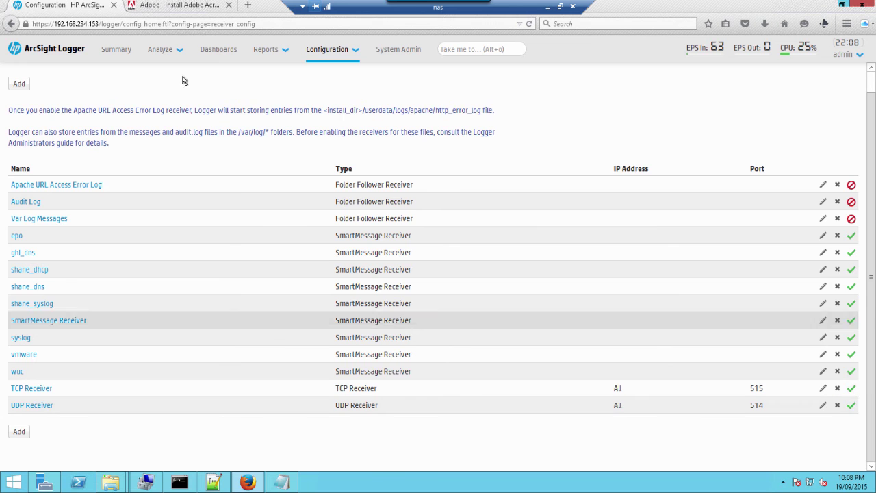
click(135, 54)
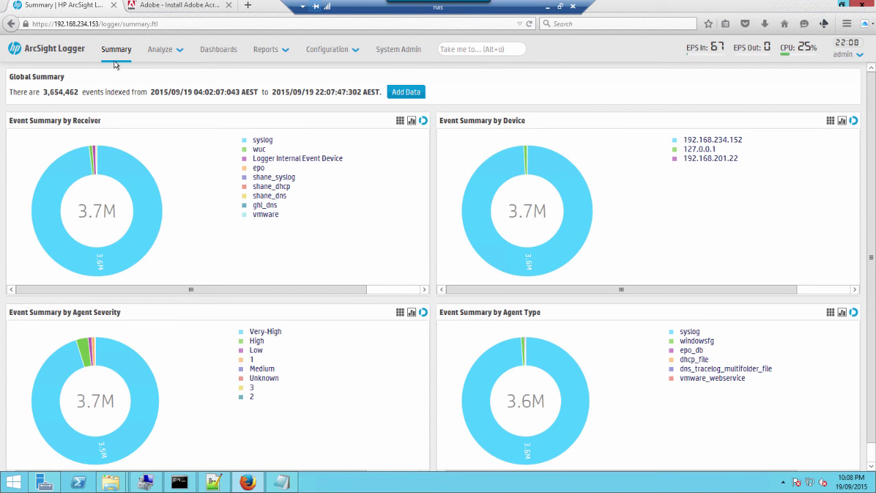
- Search shane_syslog receiver events over the last 30 minutes
click(280, 177)
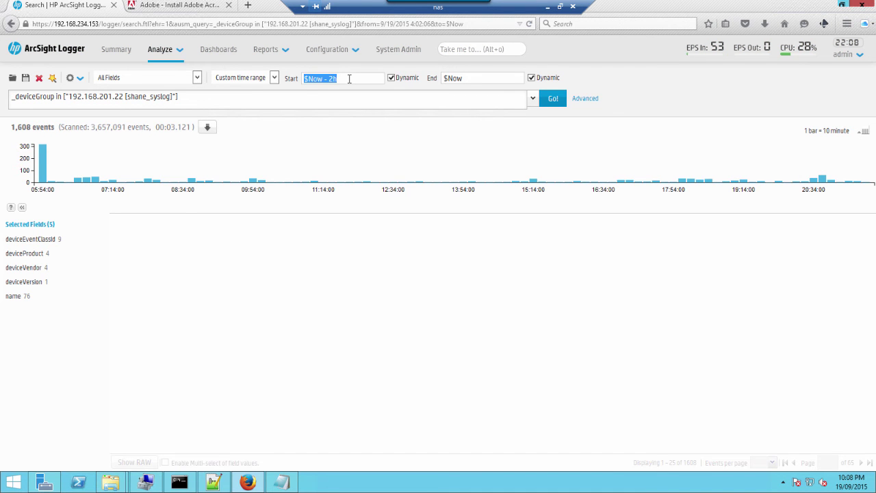
click(349, 79)
key(BackSpace)
text(30)
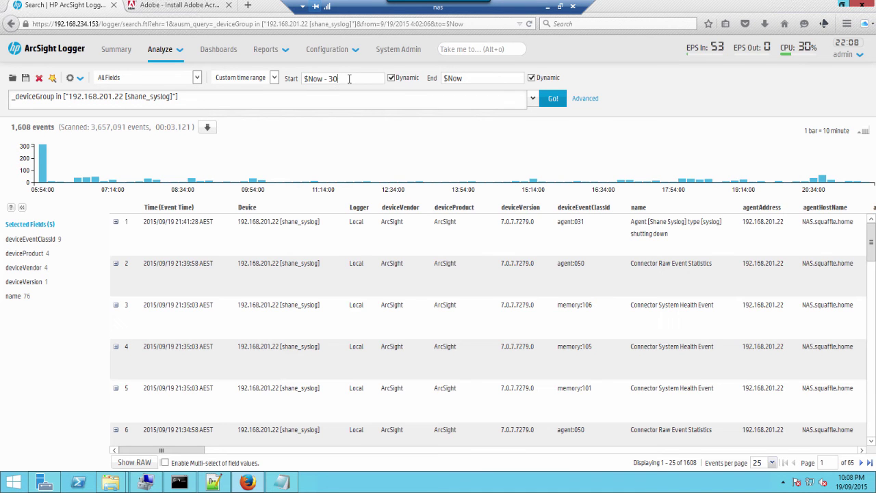
text(m)
key(Return)
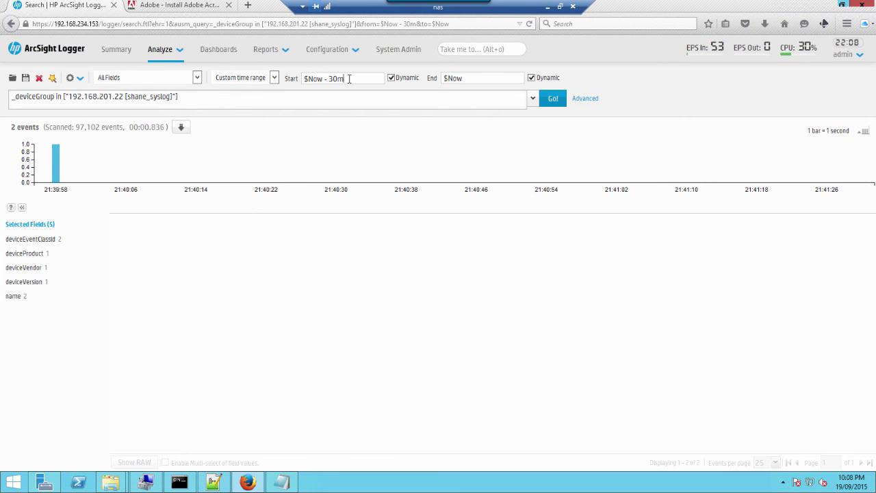
- Rerun the search over the last 60 minutes and filter to deviceVendor Apple
click(11, 299)
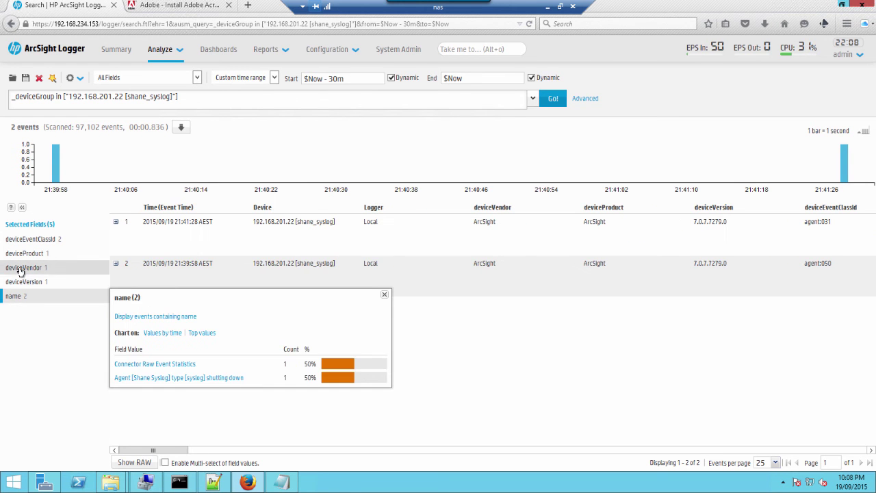
click(20, 271)
click(53, 363)
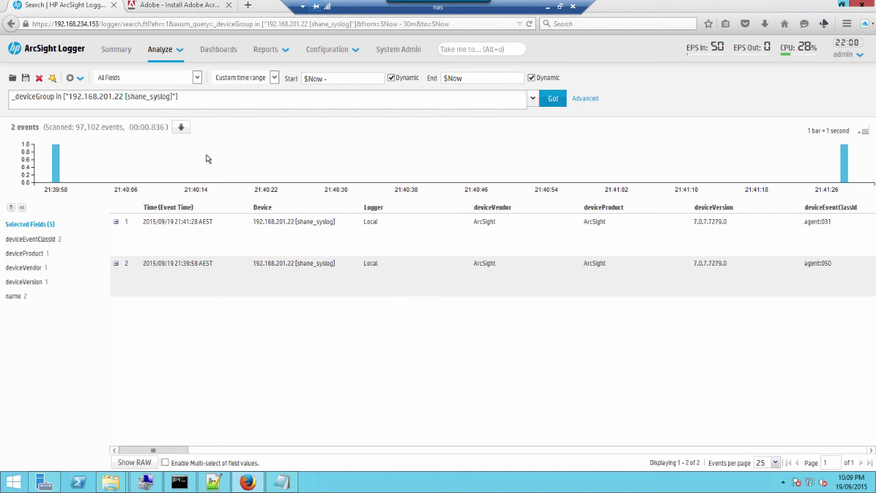
key(Return)
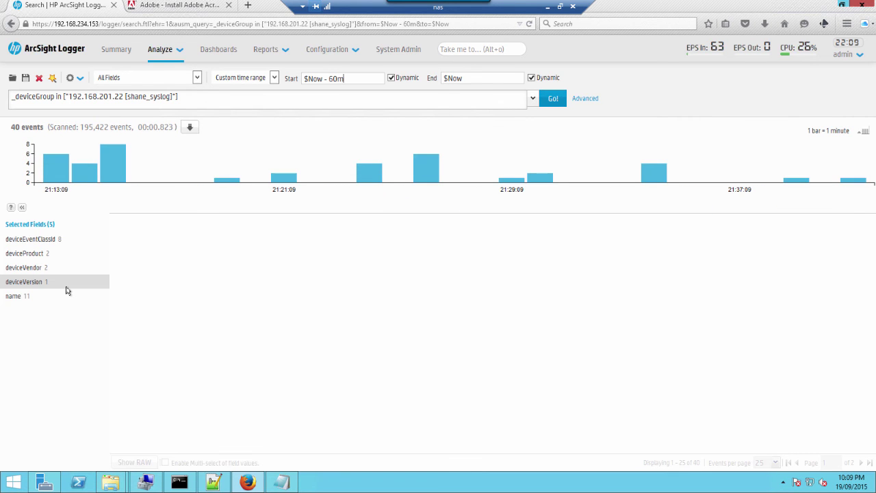
click(35, 269)
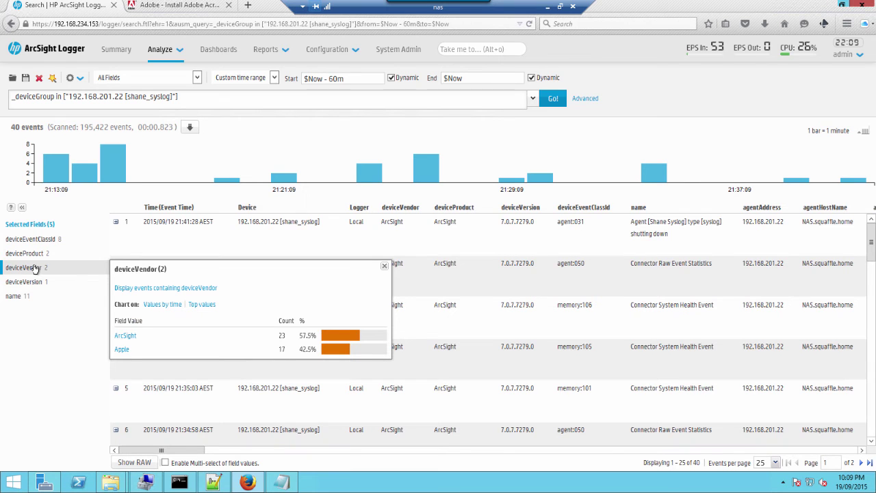
click(121, 350)
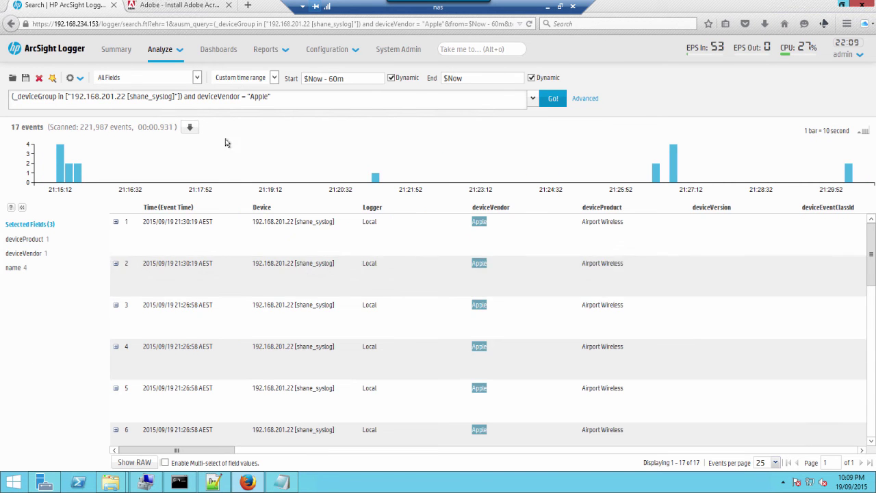
- Show the 17 Apple events with the Apple Airport fieldset and open the Export Options dialog
click(197, 78)
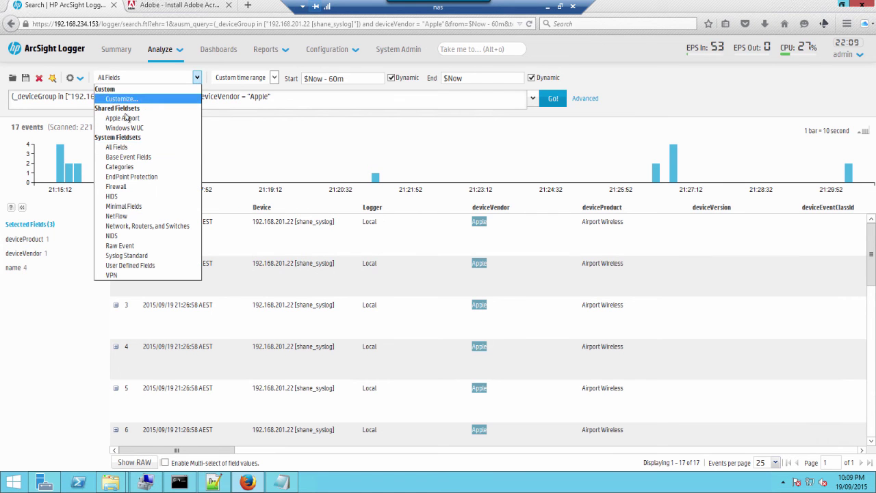
click(129, 118)
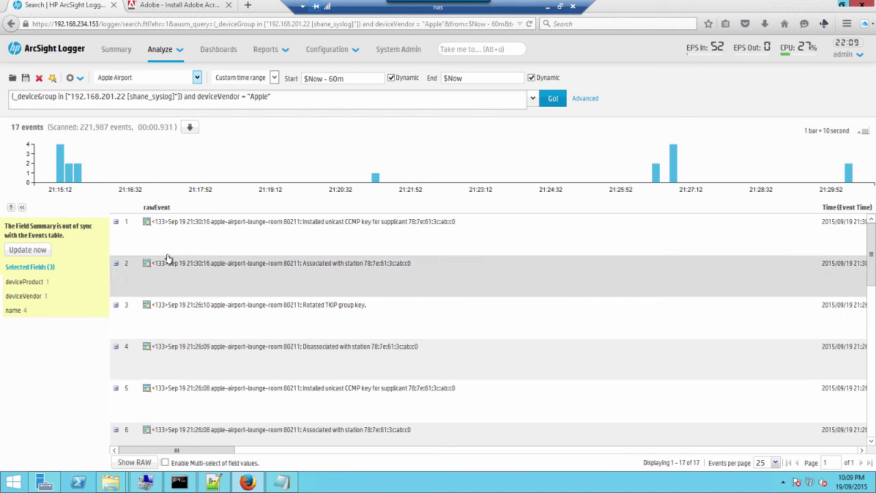
drag(456, 222, 152, 226)
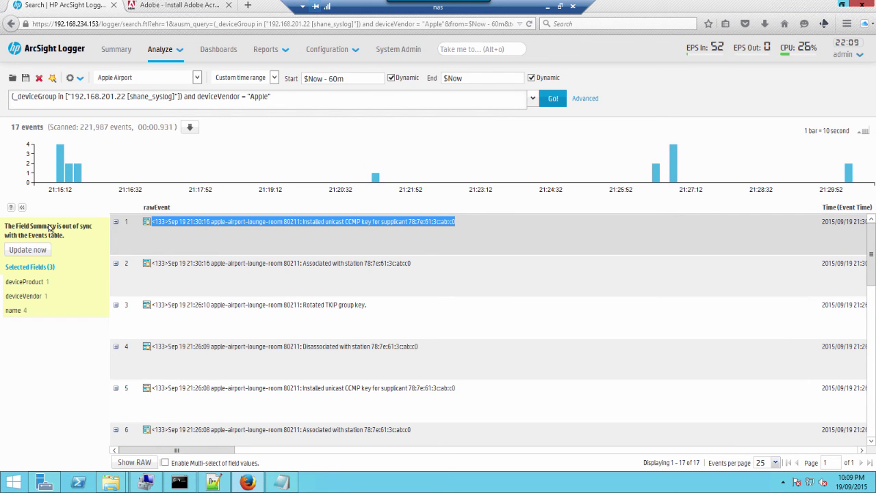
click(194, 132)
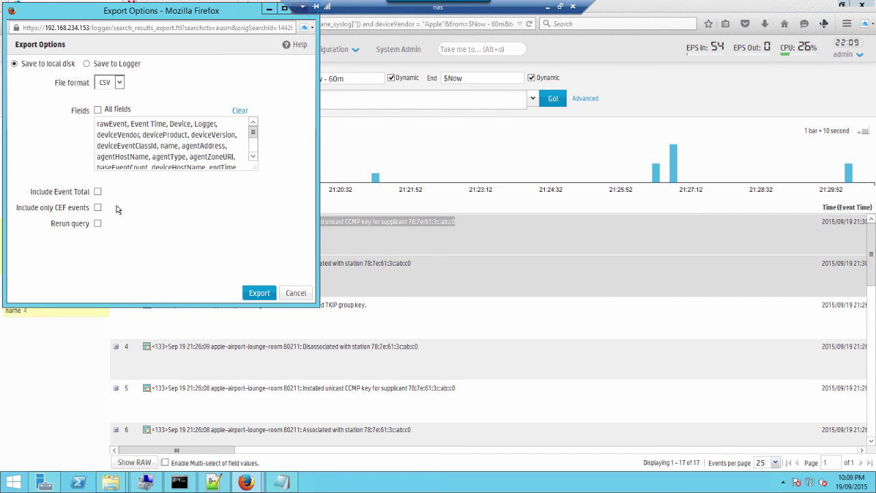
- Limit the export field list to rawEvent only, keeping the CSV format
drag(129, 126, 312, 295)
key(Delete)
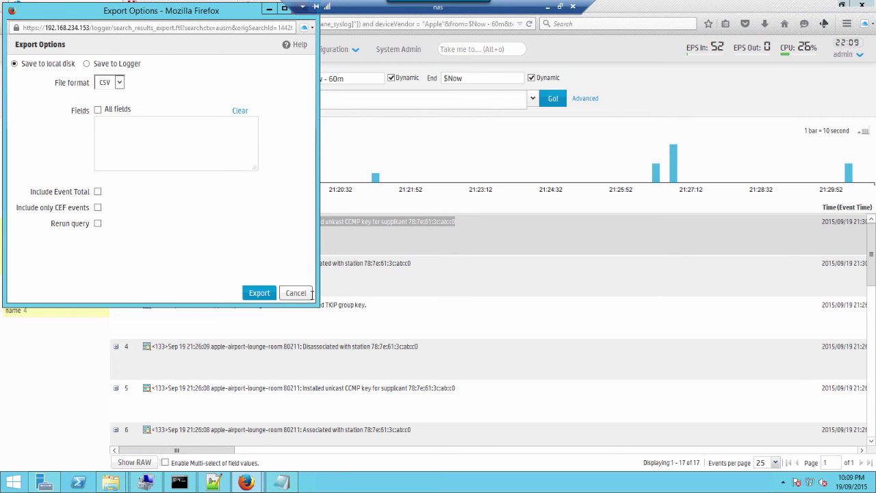
key(ctrl+z)
click(192, 132)
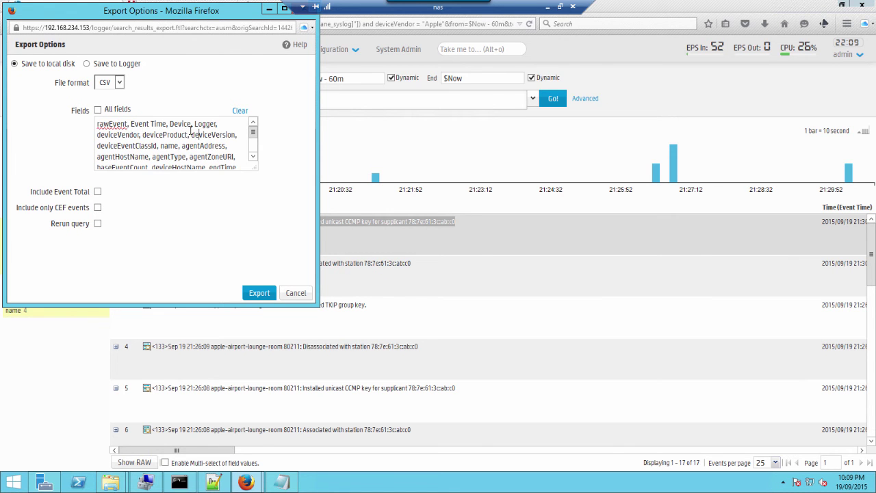
drag(127, 125, 86, 122)
key(ctrl+c)
key(ctrl+a)
key(Delete)
key(ctrl+v)
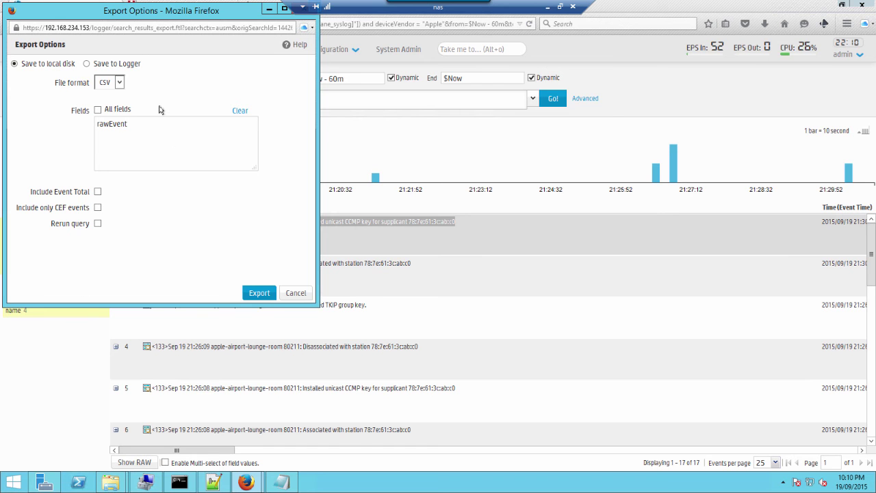
click(116, 87)
click(118, 84)
- Export the results, save 77991442664588701.csv to disk, and open its Downloads folder
click(259, 293)
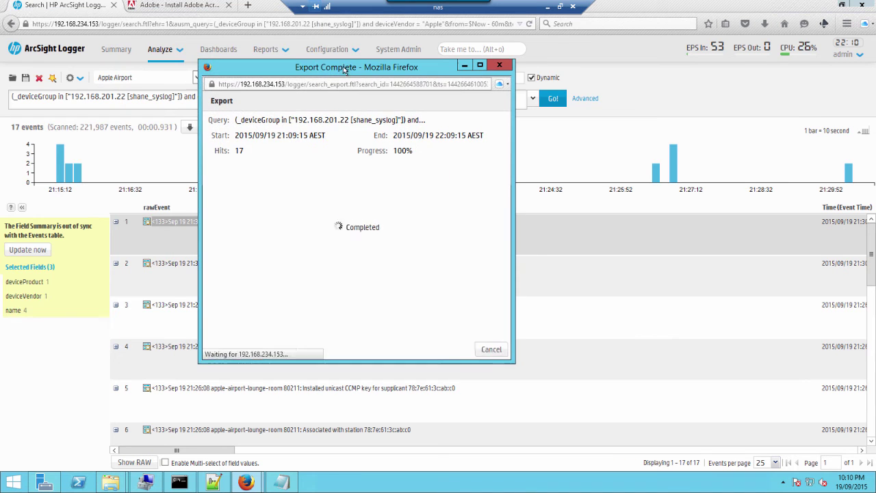
click(328, 228)
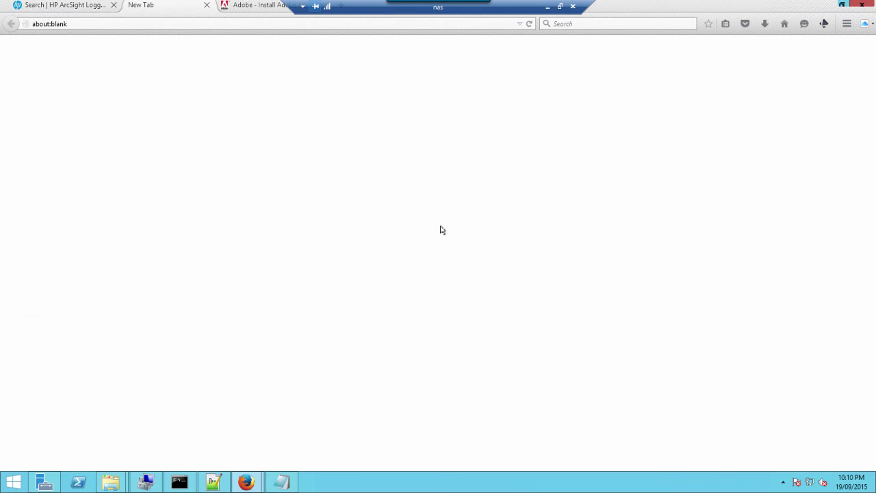
click(266, 214)
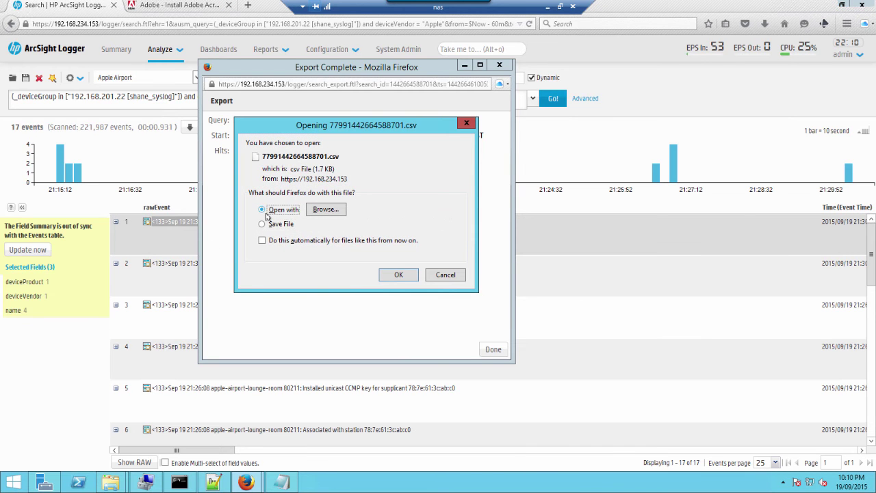
click(281, 225)
click(399, 275)
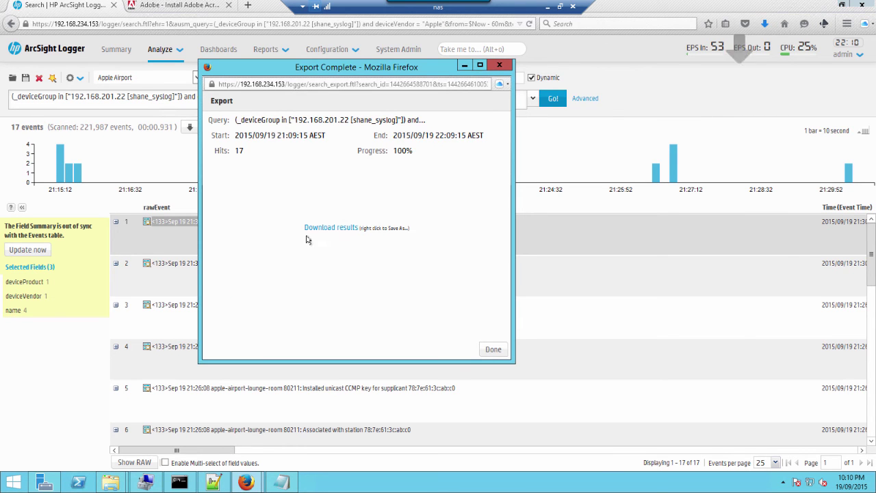
click(765, 23)
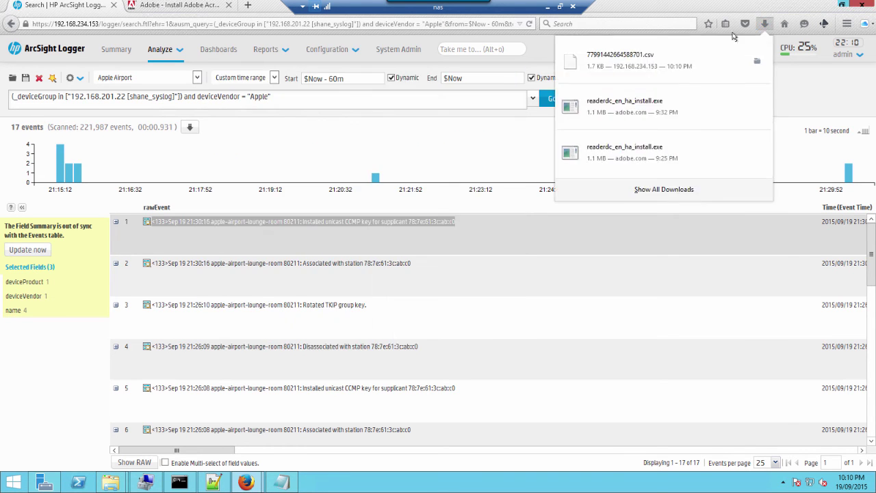
click(757, 60)
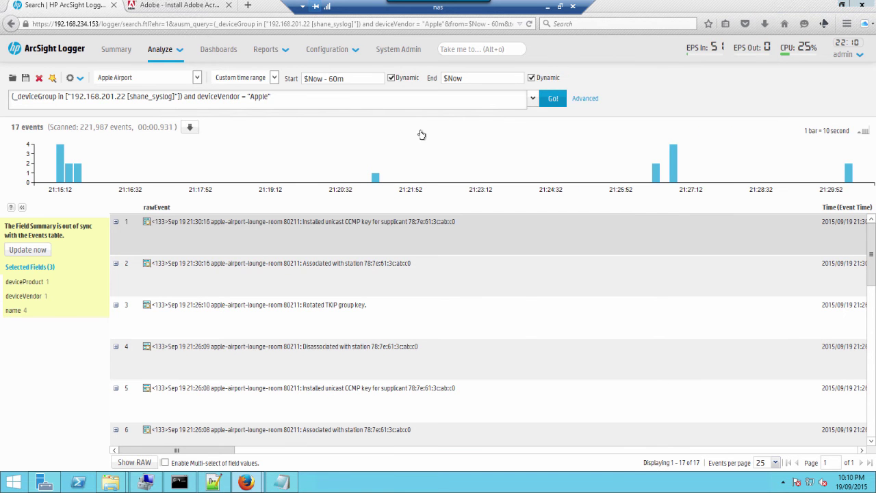
- Open the exported 77991442664588701.csv in Notepad++
right_click(276, 139)
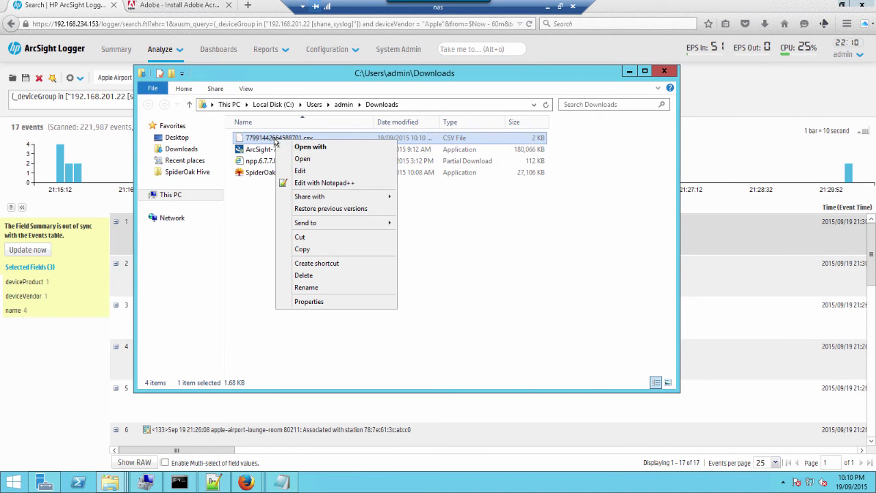
click(314, 183)
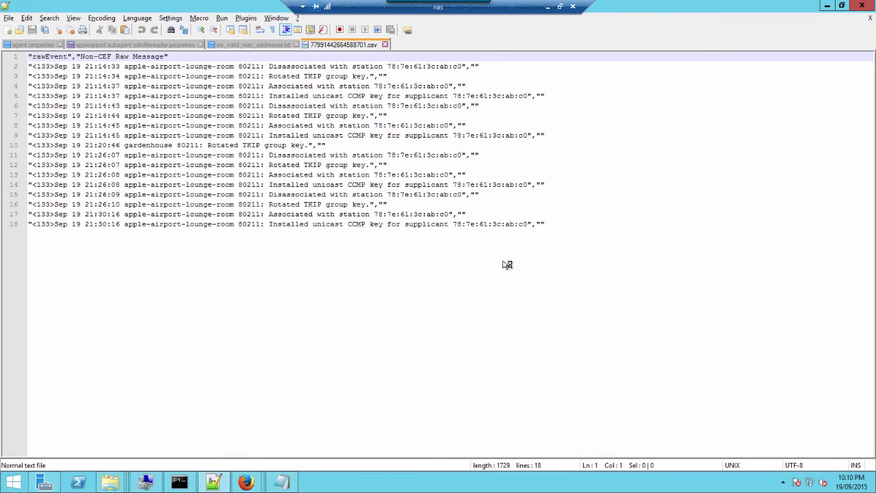
drag(548, 226, 10, 54)
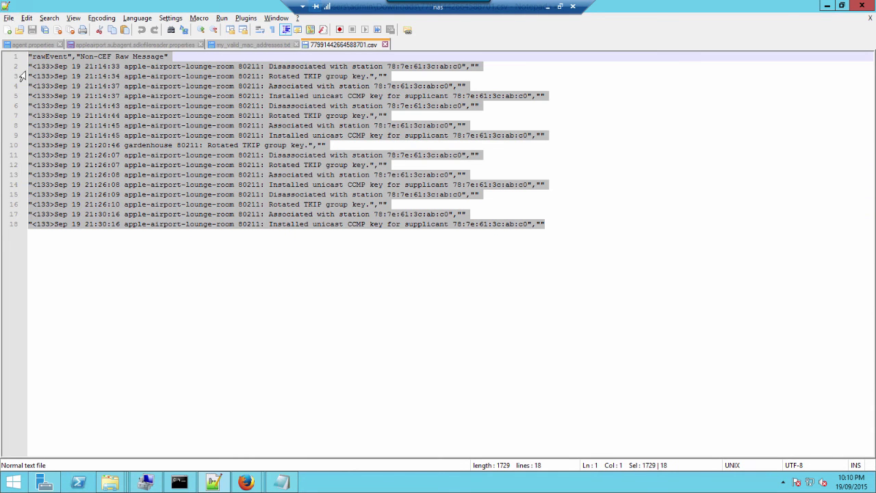
click(158, 136)
- Select the trailing ,"" on line 18 and bring up the Find dialog for it
click(32, 221)
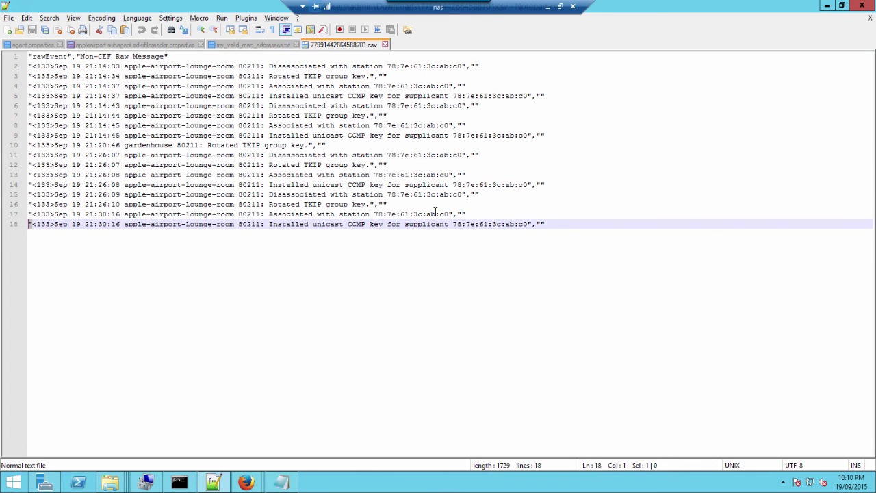
click(554, 227)
drag(77, 59, 176, 66)
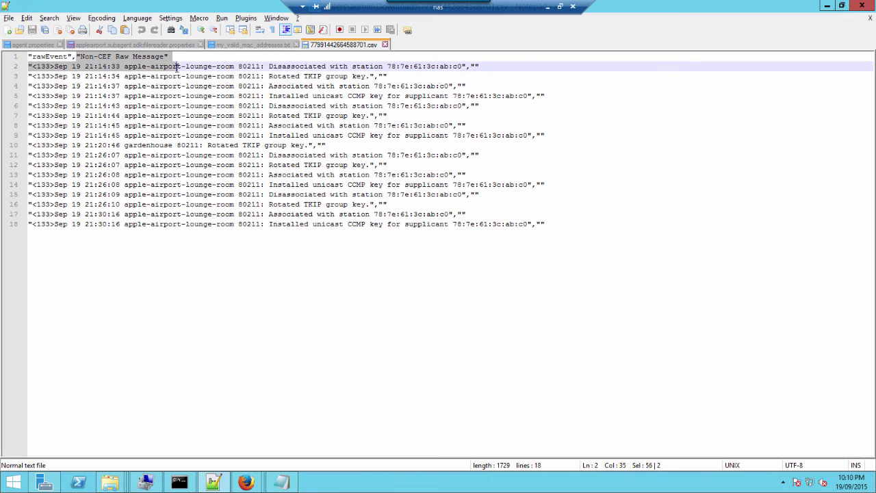
click(541, 224)
key(shift+Left)
key(shift+Left)
key(shift+Left)
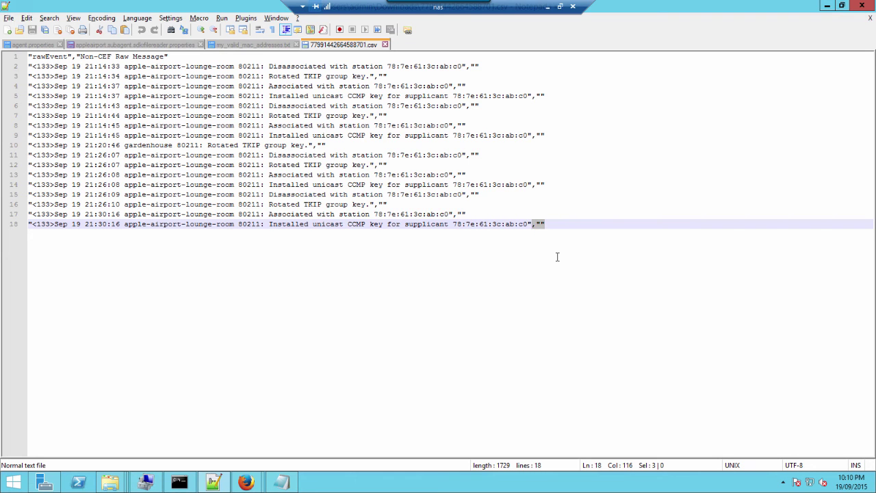
key(ctrl+f)
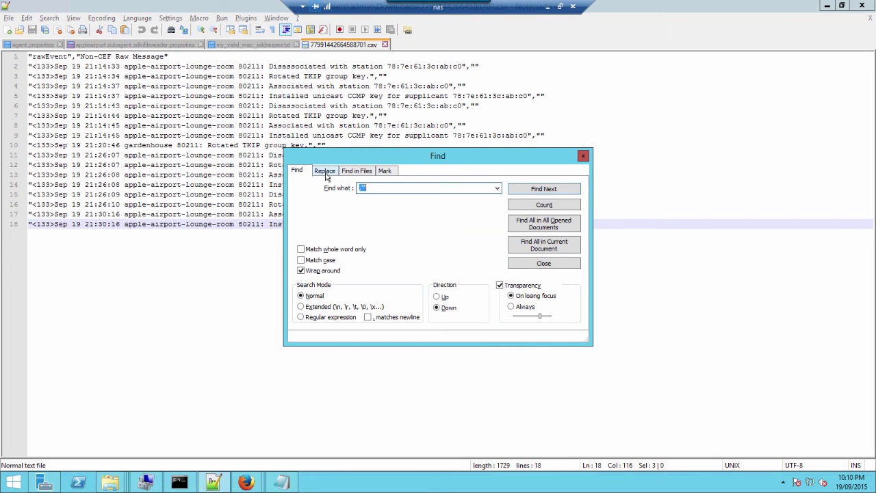
- Replace the trailing ,"" with nothing on every line using Replace All
click(326, 171)
click(383, 204)
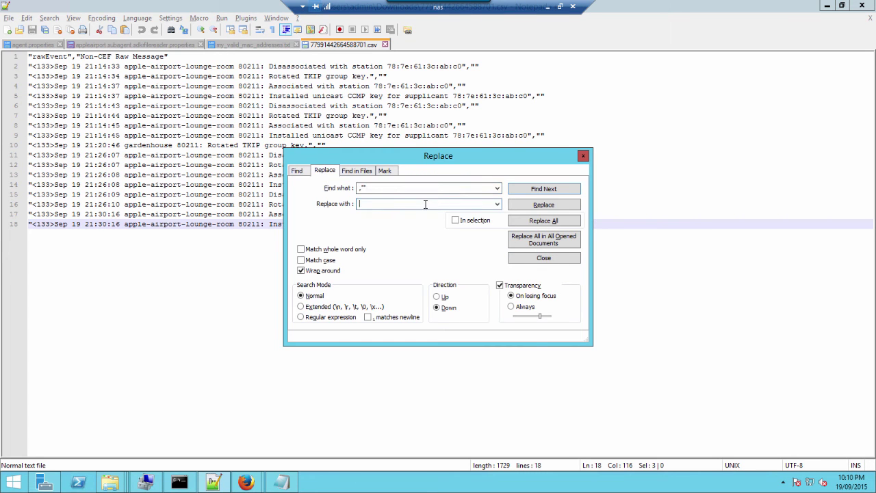
click(544, 221)
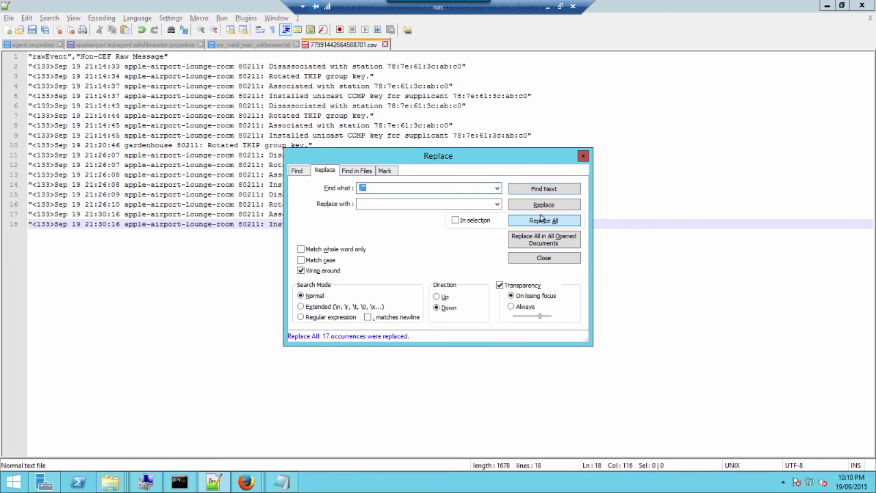
click(583, 156)
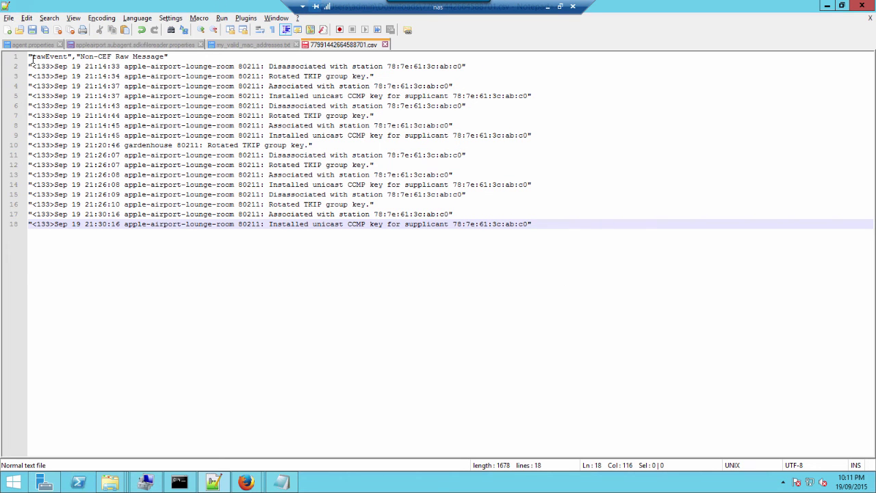
- Delete the rawEvent header line at the top of the file
drag(176, 57, 2, 43)
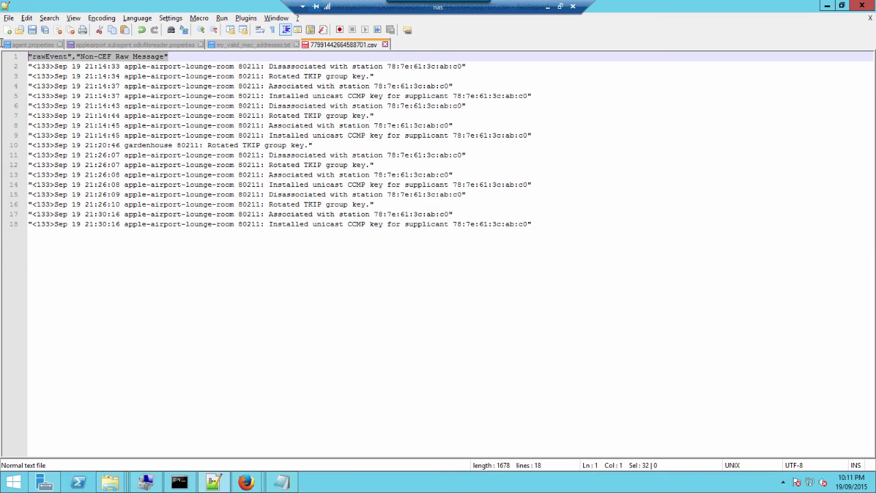
key(Delete)
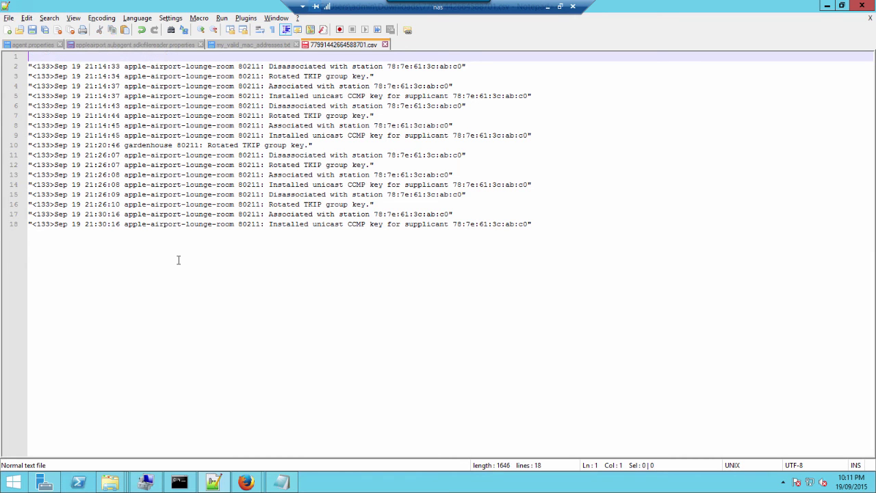
key(Delete)
- Replace the leading "< with < on all 17 log lines
key(shift+Right)
key(shift+Right)
key(ctrl+f)
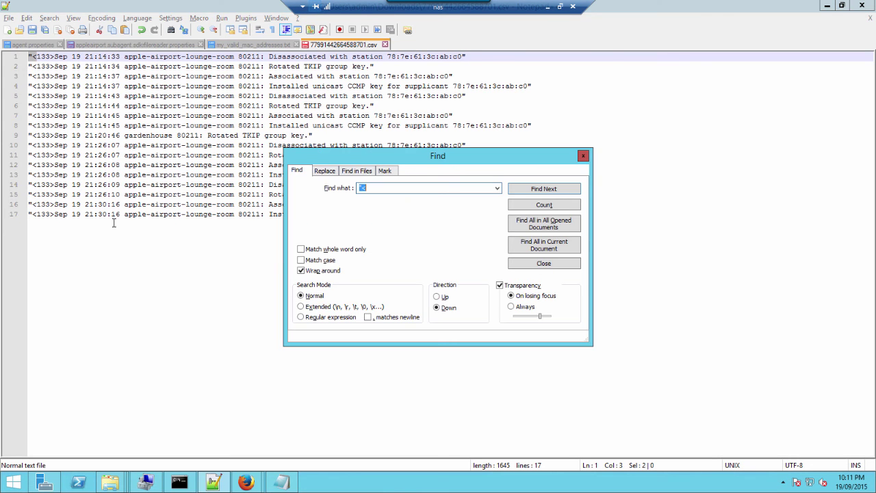
click(323, 172)
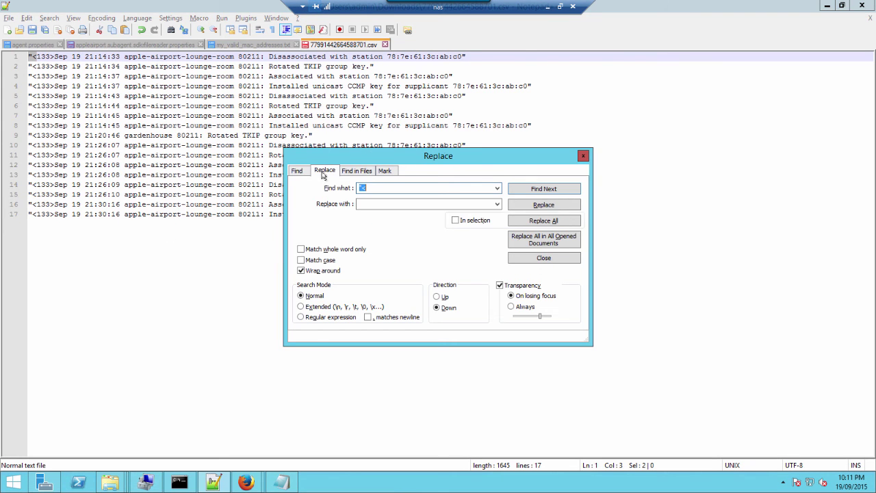
click(387, 204)
click(540, 220)
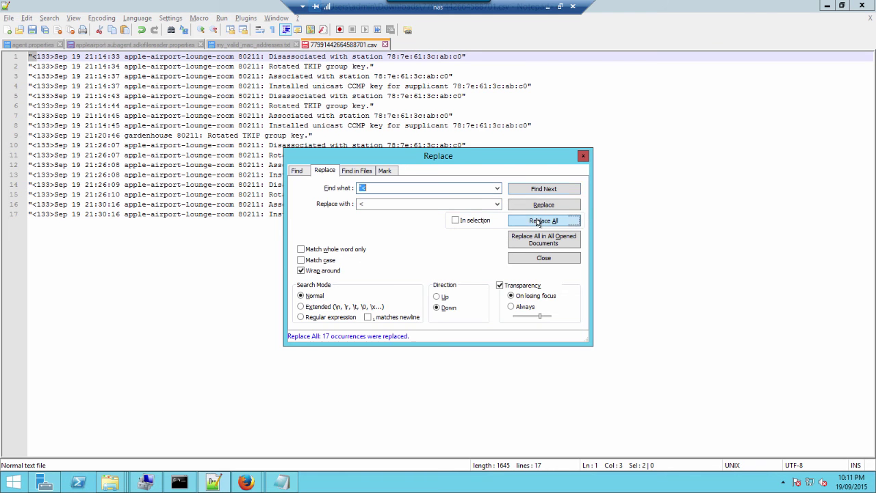
click(583, 156)
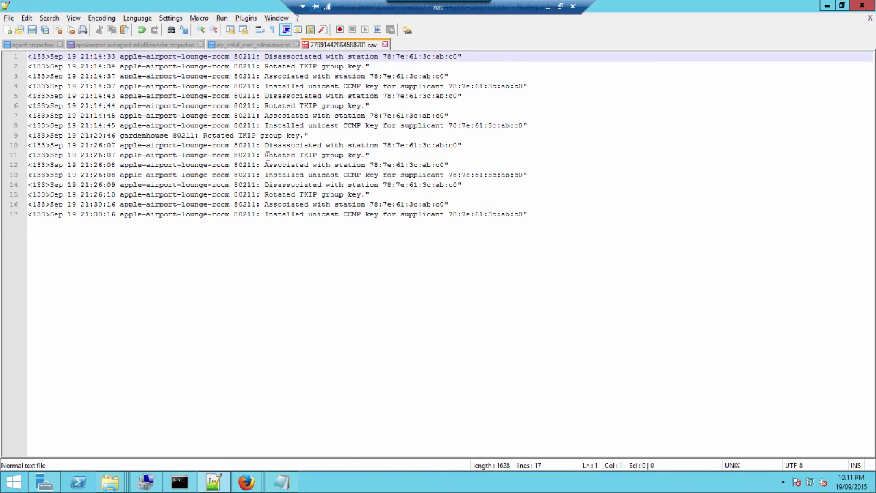
- Manually delete the trailing double quotes on lines 1 and 2
click(215, 156)
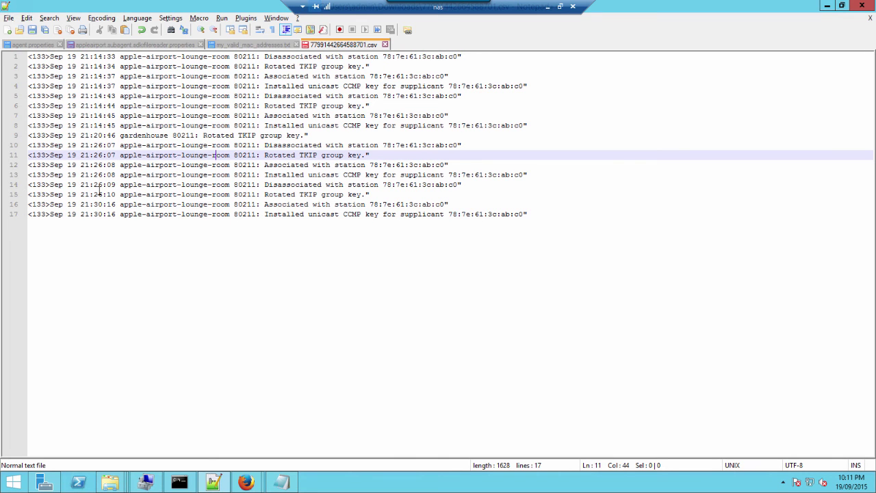
click(485, 57)
key(BackSpace)
key(Down)
key(Insert)
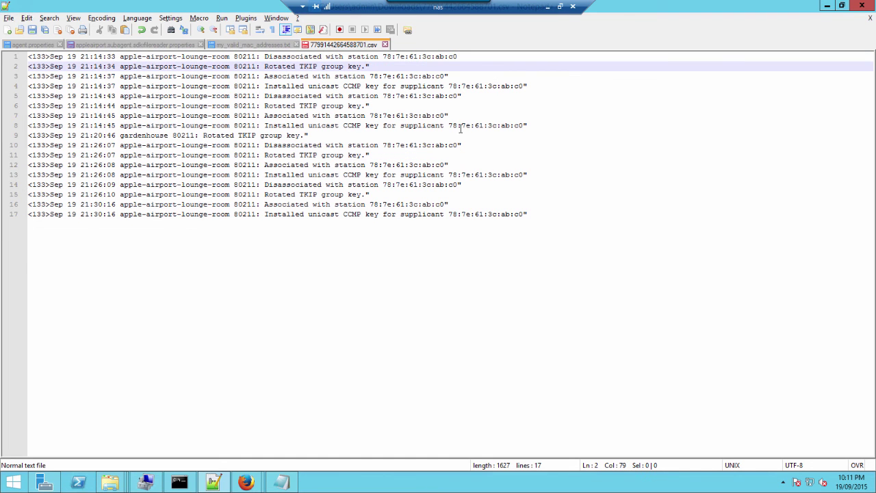
key(Insert)
key(BackSpace)
- Replace every remaining " with nothing across the log using Replace All
drag(547, 214, 9, 57)
click(381, 118)
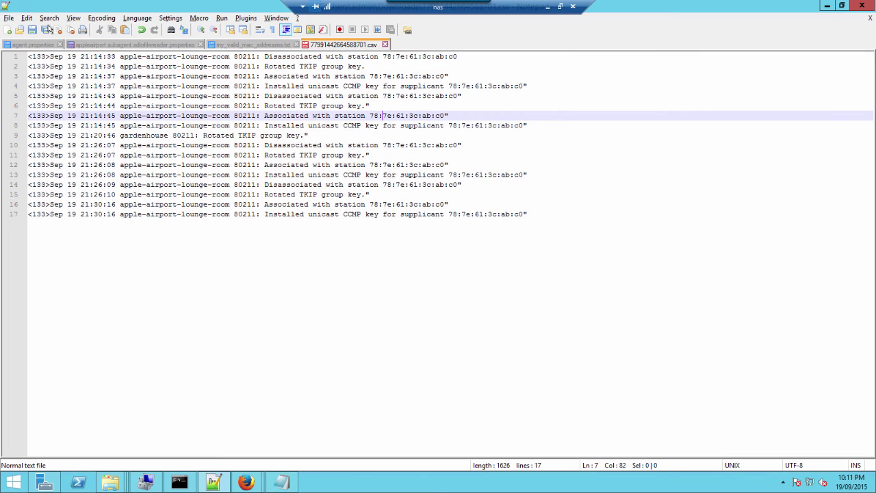
double_click(107, 57)
key(ctrl+f)
click(319, 171)
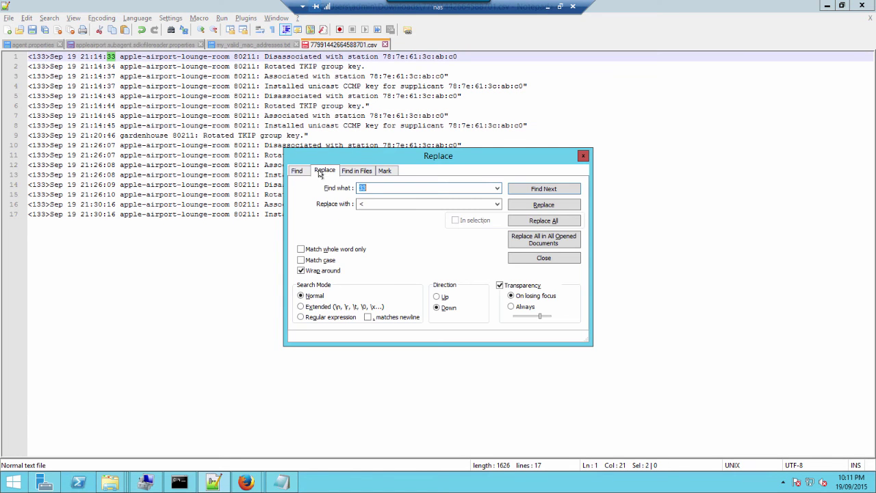
text(")
key(Tab)
key(BackSpace)
click(550, 221)
click(584, 157)
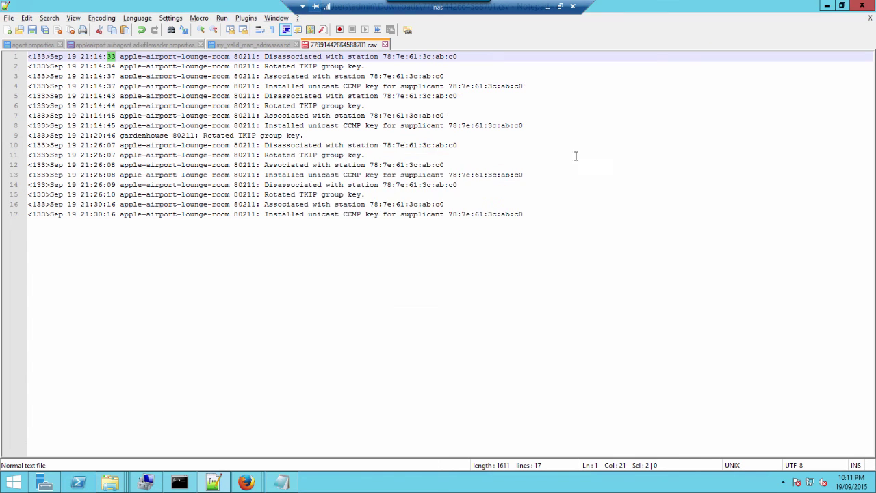
click(316, 175)
- Paste the 17 cleaned log lines at the top of apple.txt in Notepad as a trial
drag(533, 214, 28, 56)
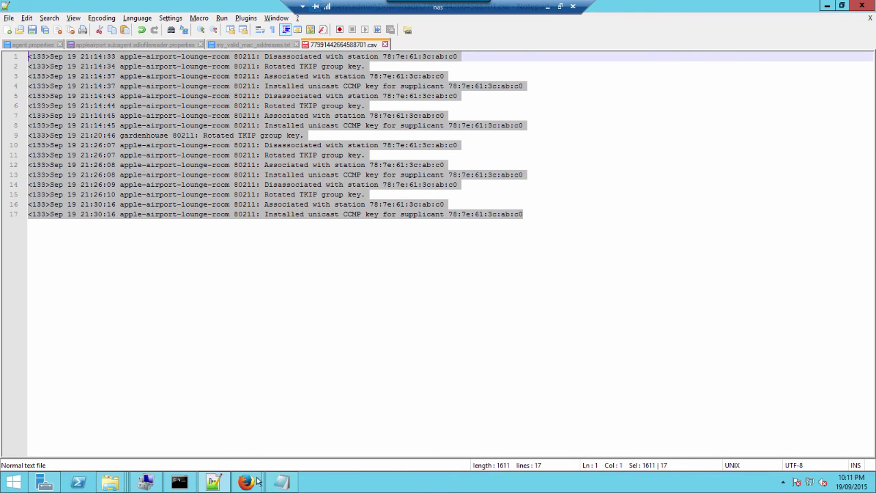
click(281, 483)
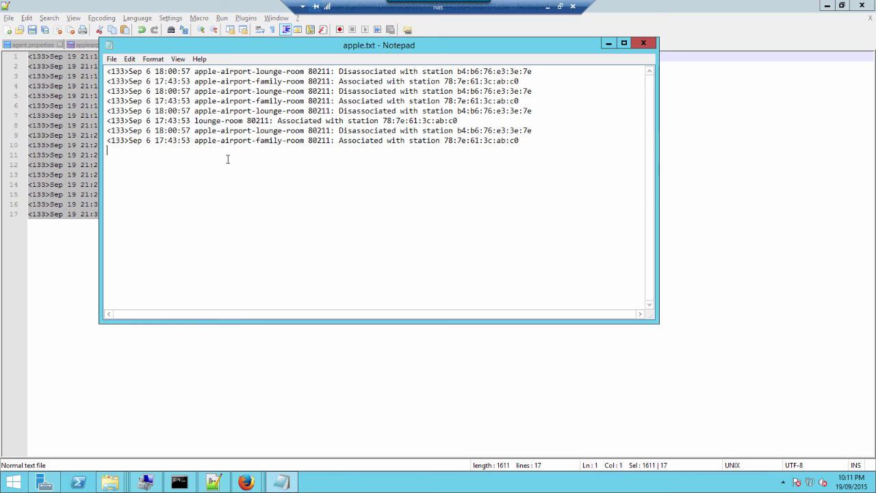
key(ctrl+Home)
key(Return)
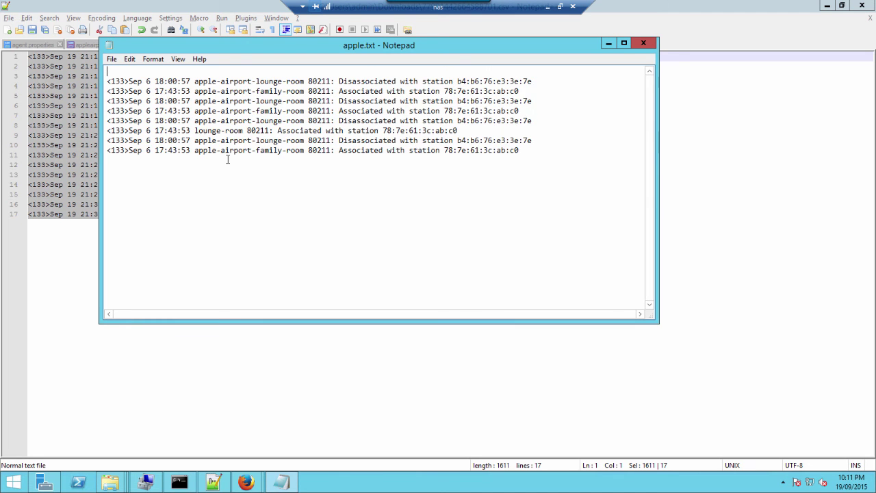
key(ctrl+v)
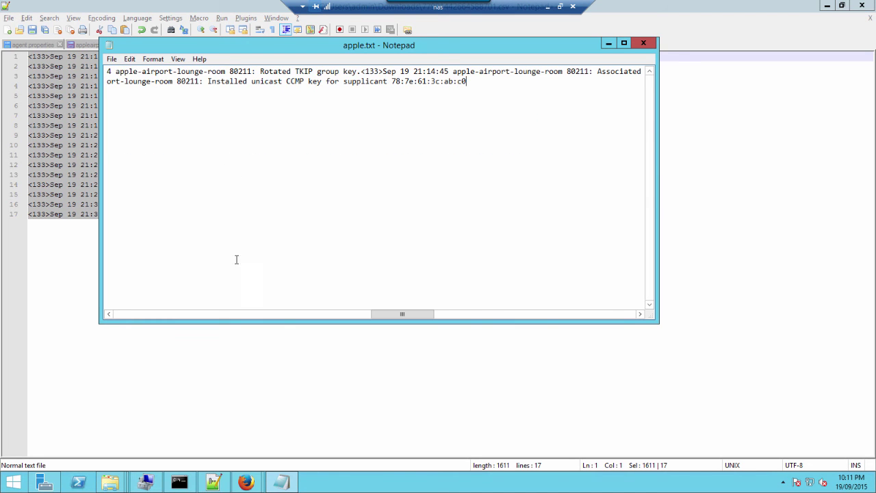
key(ctrl+Home)
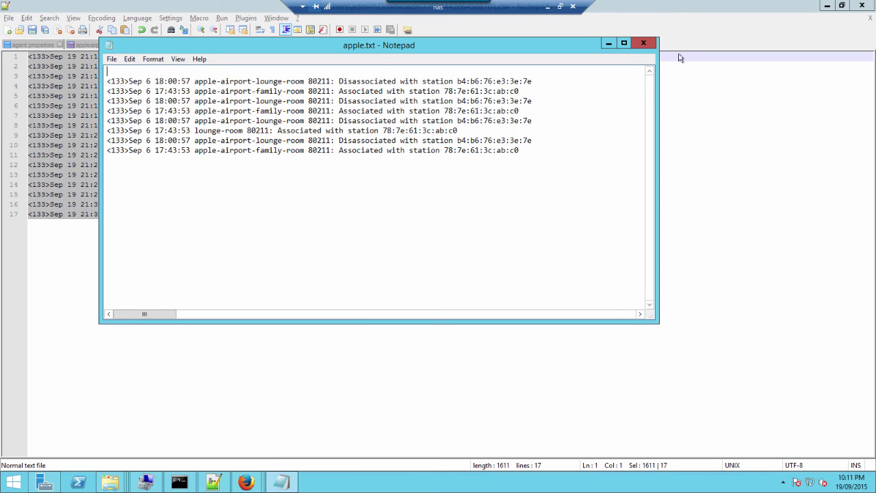
- Close Notepad with Don't Save, then reselect all log lines in Notepad++
click(643, 44)
key(n)
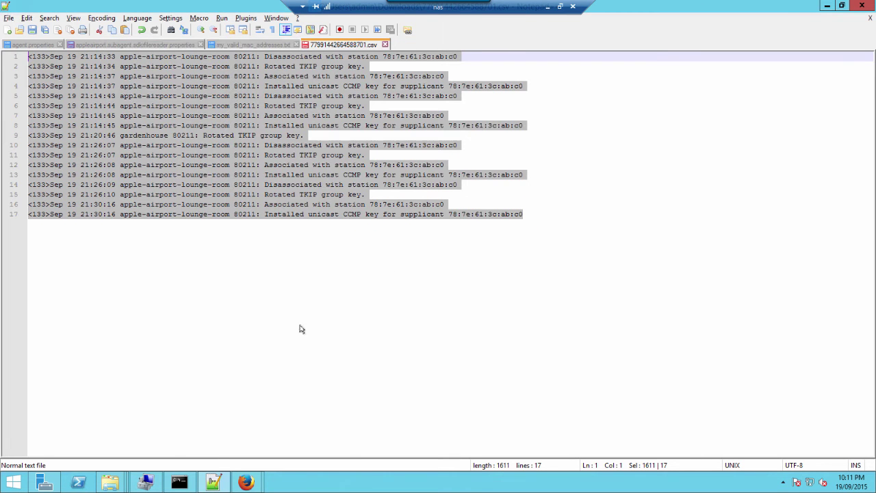
key(ctrl+End)
key(ctrl+a)
key(ctrl+c)
- Paste the cleaned lines at the end of apple.txt in Notepad++, add a line break, and save
mouse_move(110, 486)
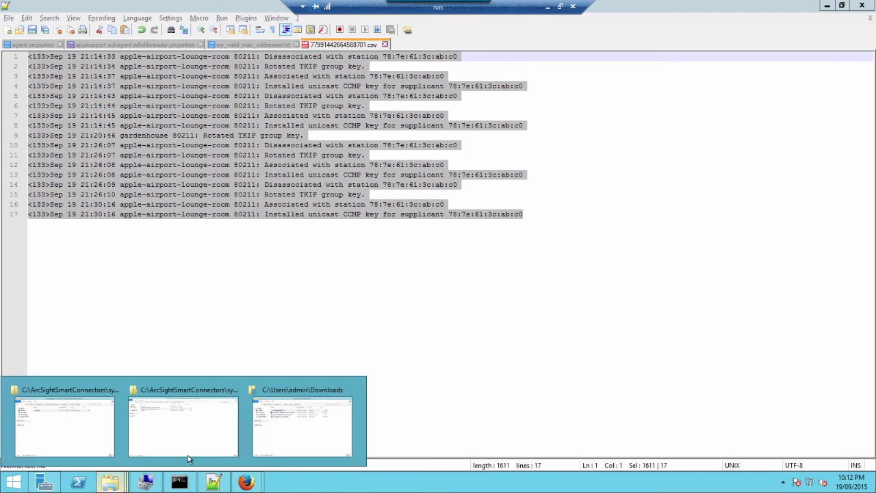
click(87, 423)
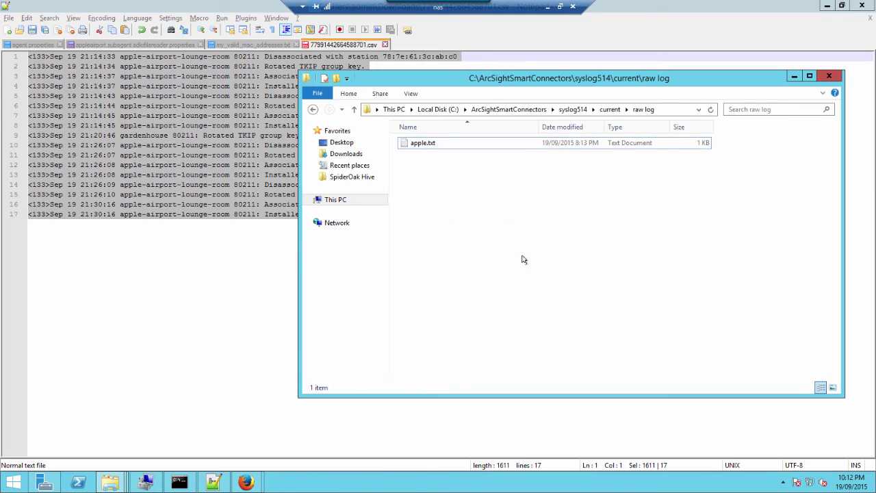
right_click(425, 146)
click(452, 190)
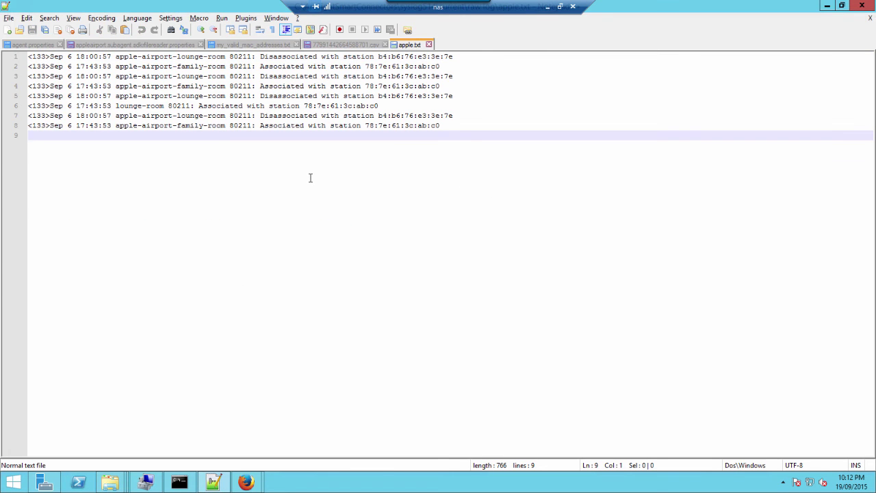
key(ctrl+v)
key(Return)
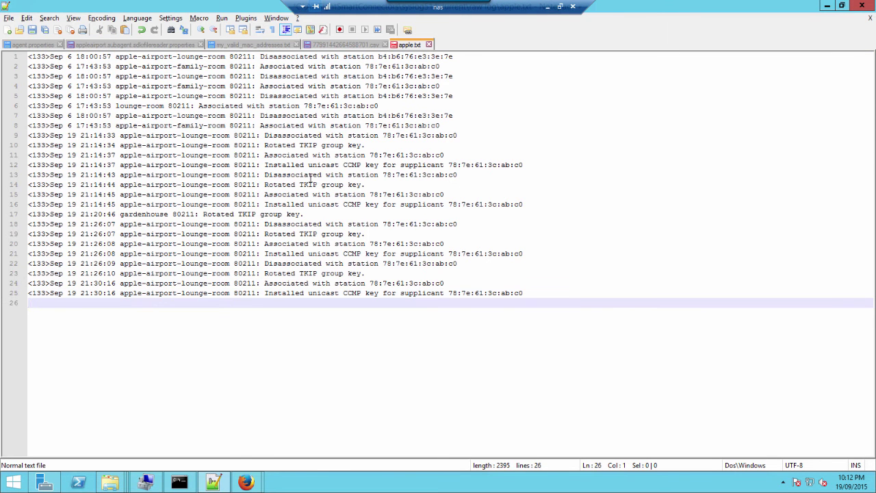
click(32, 31)
click(179, 483)
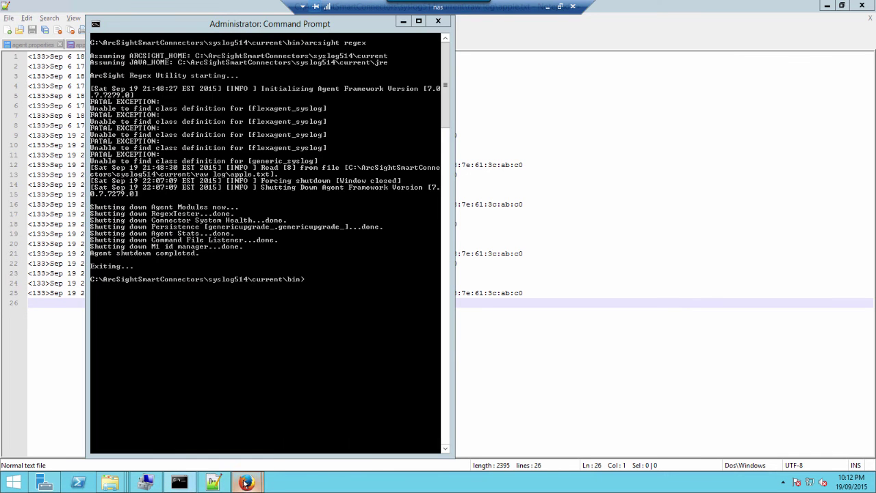
mouse_move(244, 482)
click(334, 386)
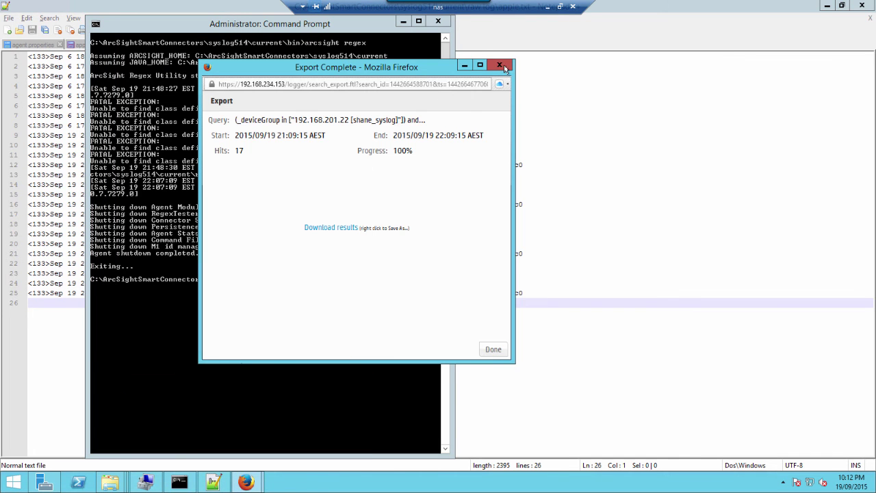
click(150, 286)
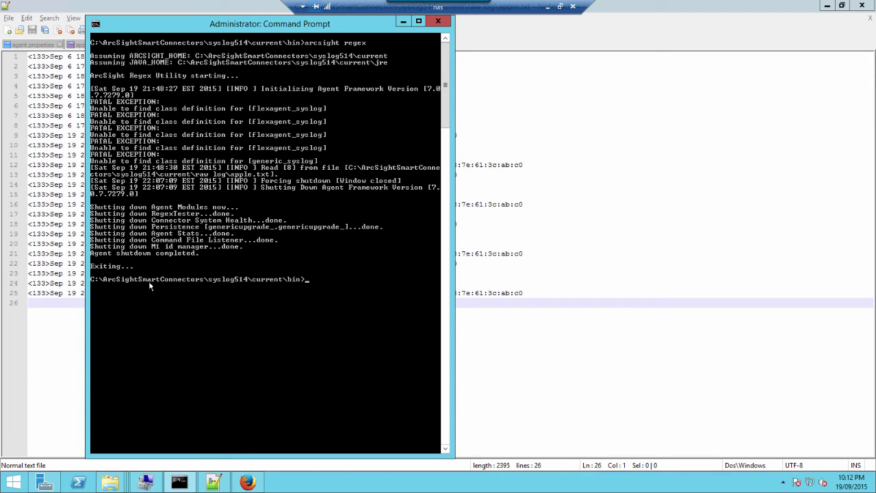
click(180, 483)
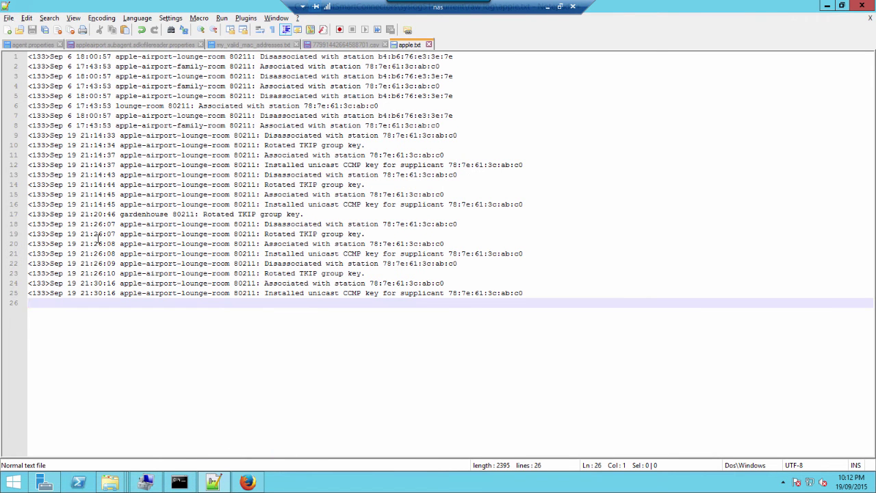
mouse_move(108, 486)
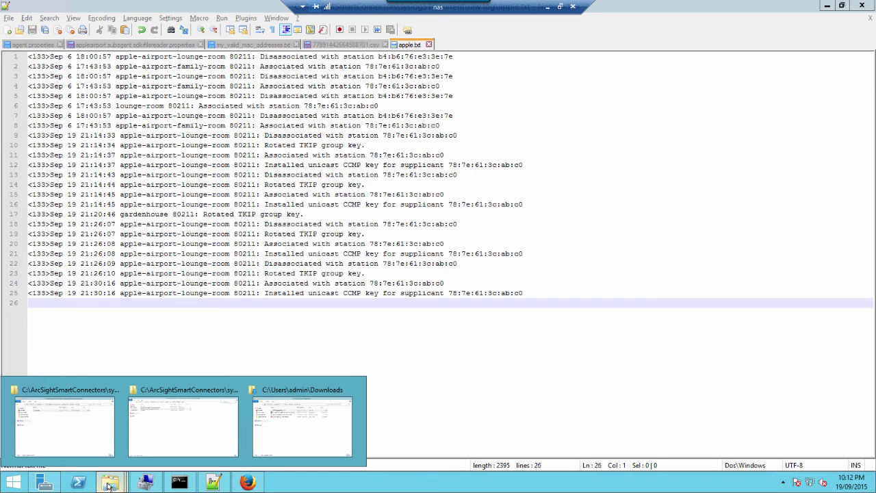
- Return to the raw log folder window and move to the flexagent syslog folder
click(76, 415)
click(590, 252)
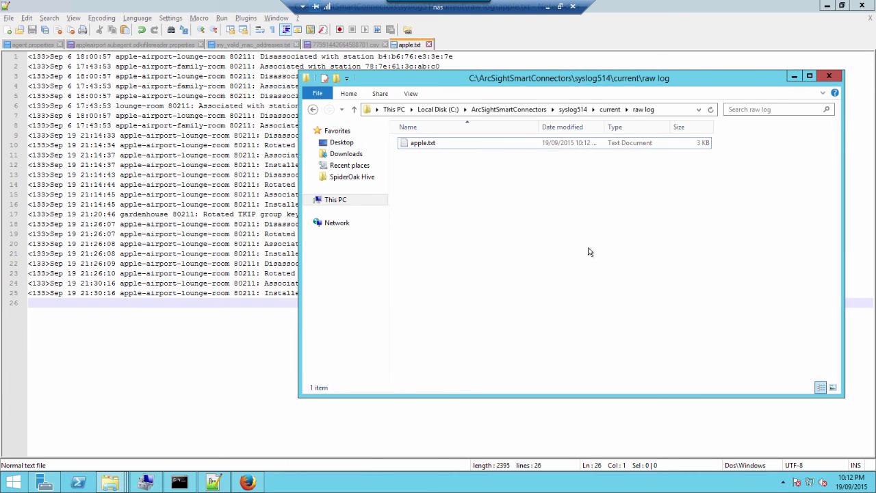
key(BackSpace)
key(BackSpace)
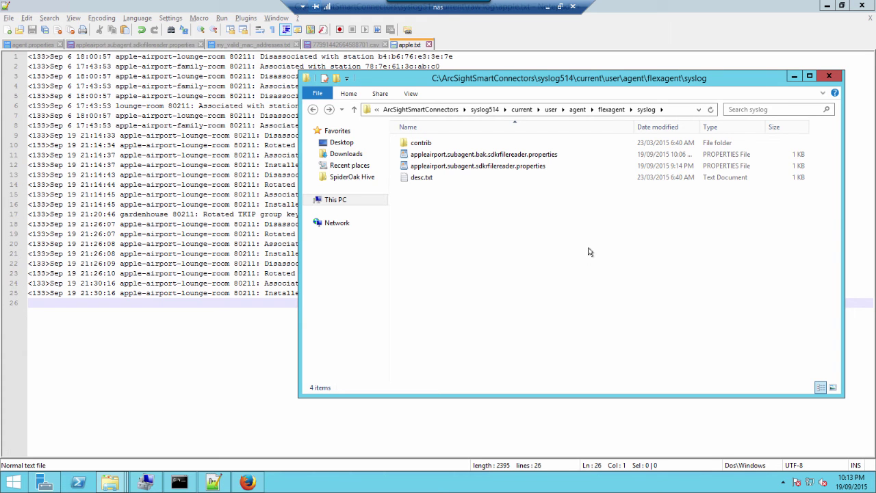
key(Down)
key(Down)
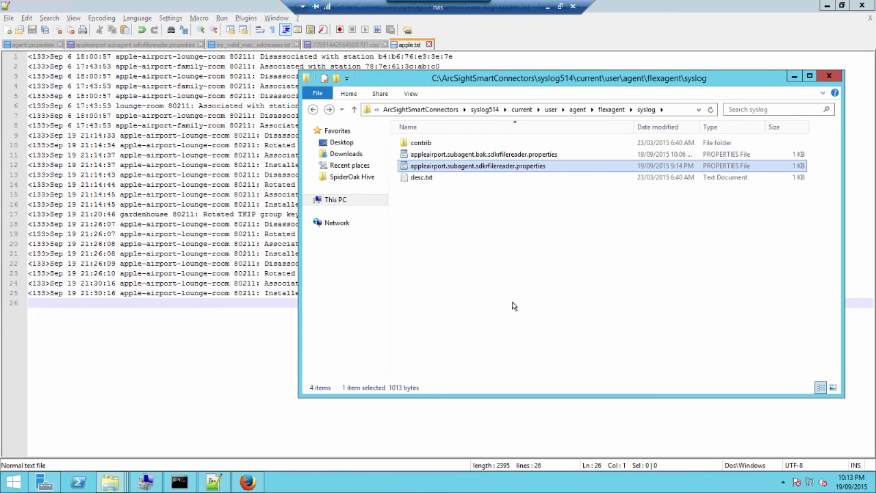
- Go up to the agent folder and confirm the agentdata folder is empty
key(alt+Up)
key(alt+Up)
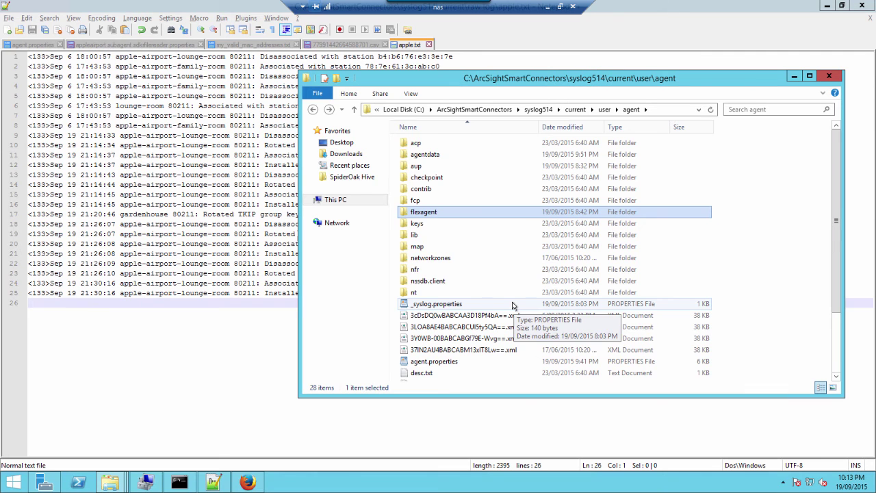
key(Down)
key(Down)
key(Up)
key(Up)
key(Up)
key(Up)
key(Up)
key(Up)
key(Up)
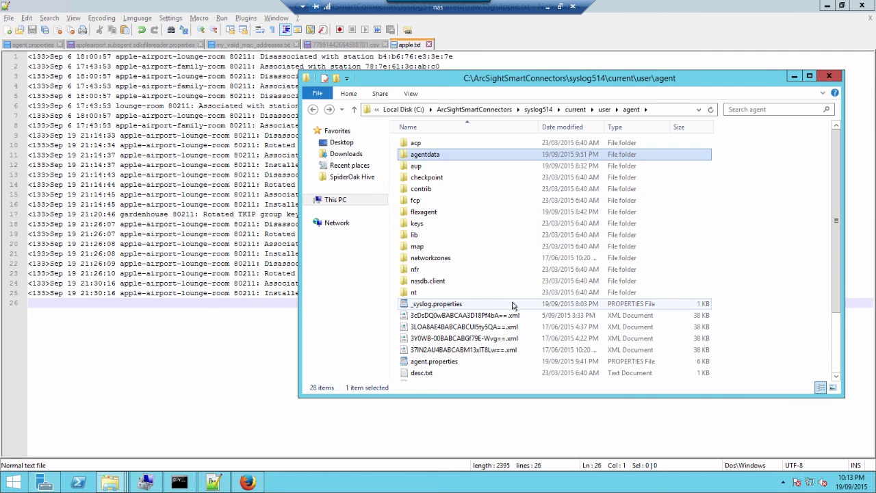
key(Return)
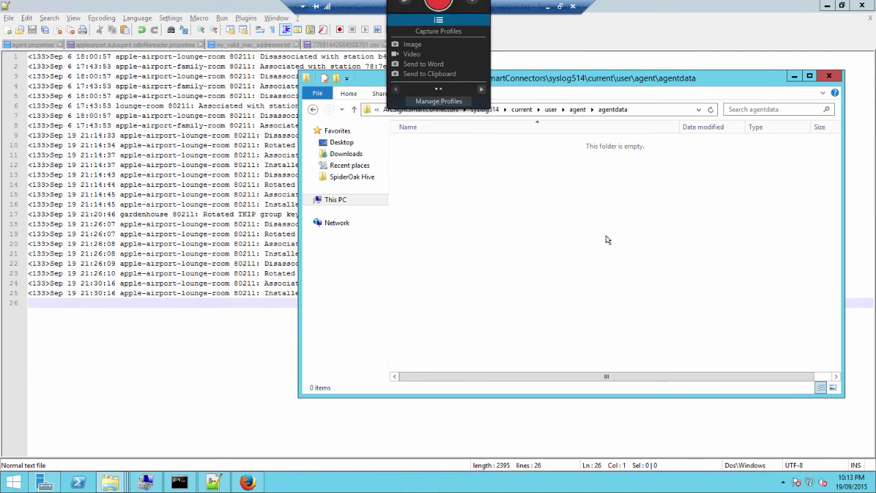
key(BackSpace)
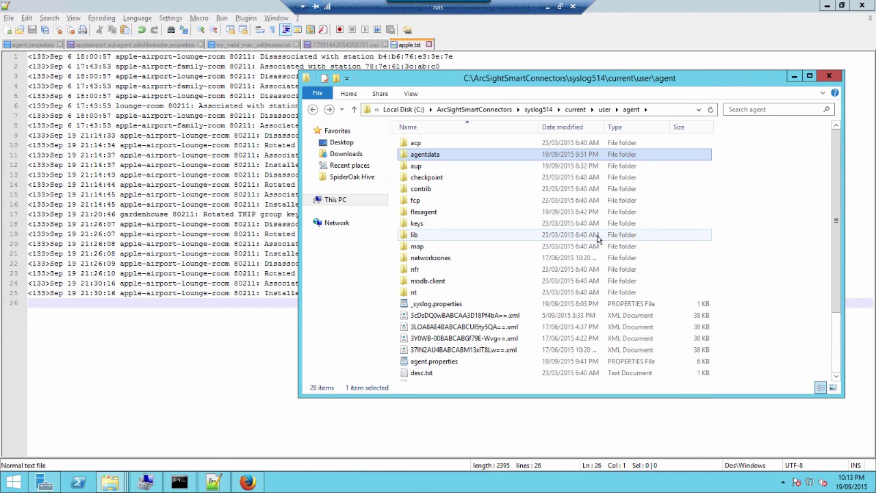
- Select syslog.properties in the agent folder and bring up its context menu
key(End)
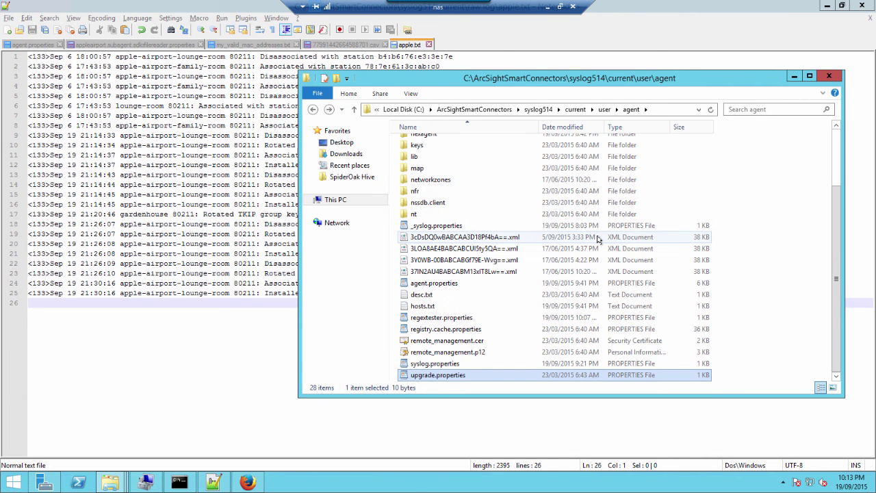
key(Up)
key(Up)
key(Up)
key(Down)
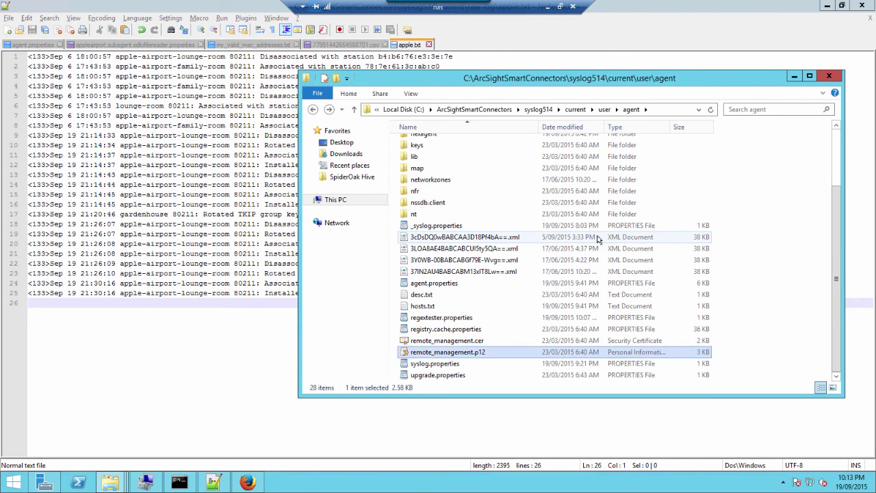
key(Down)
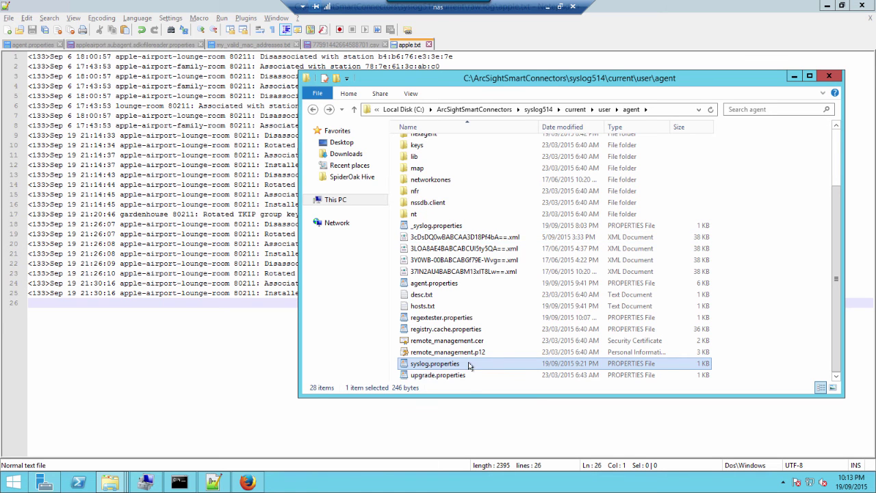
right_click(470, 364)
- Open syslog.properties in Notepad++, check its four flexagent_syslog host mappings, close it, and minimize
click(520, 239)
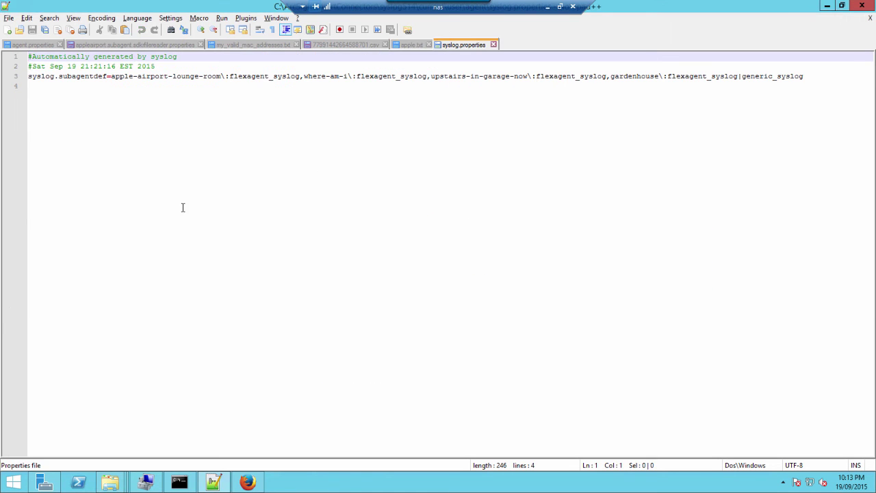
drag(227, 77, 301, 74)
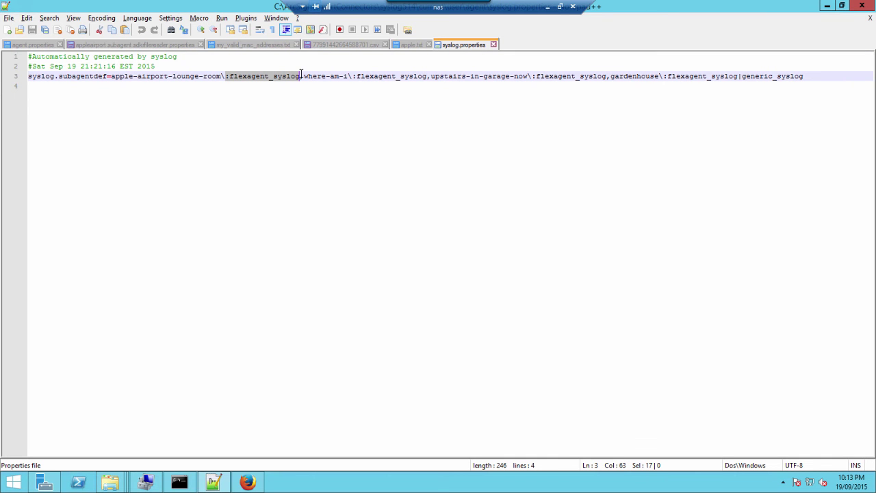
click(493, 44)
click(827, 5)
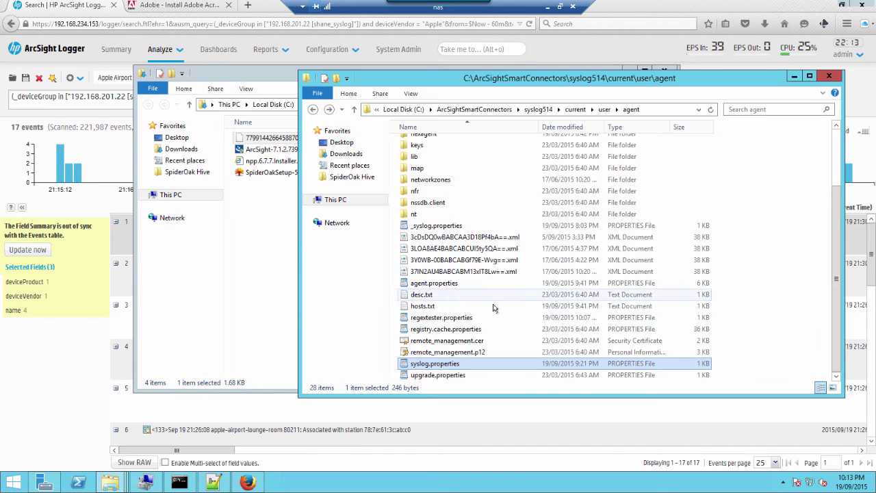
- Delete syslog.properties, leaving 27 items, then open _syslog.properties in WordPad
key(Delete)
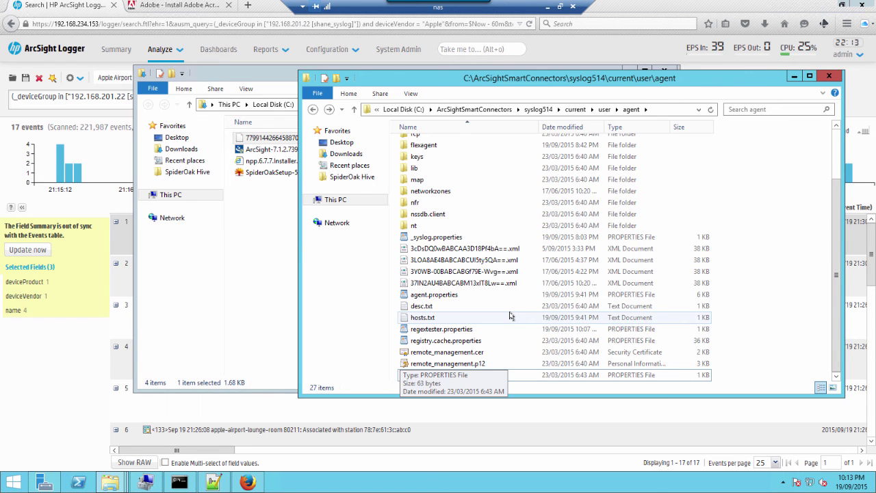
key(Up)
key(Up)
key(Up)
key(Up)
key(Up)
key(Up)
key(Up)
key(Up)
key(Up)
key(Up)
key(Up)
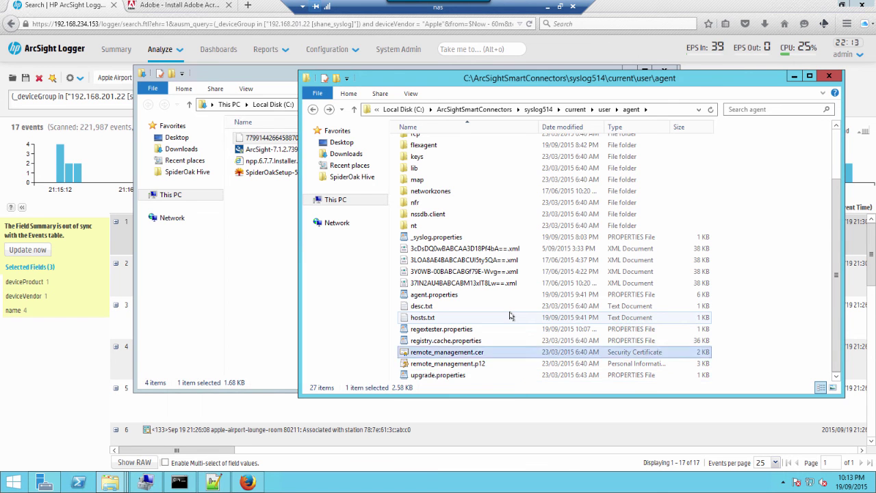
key(Up)
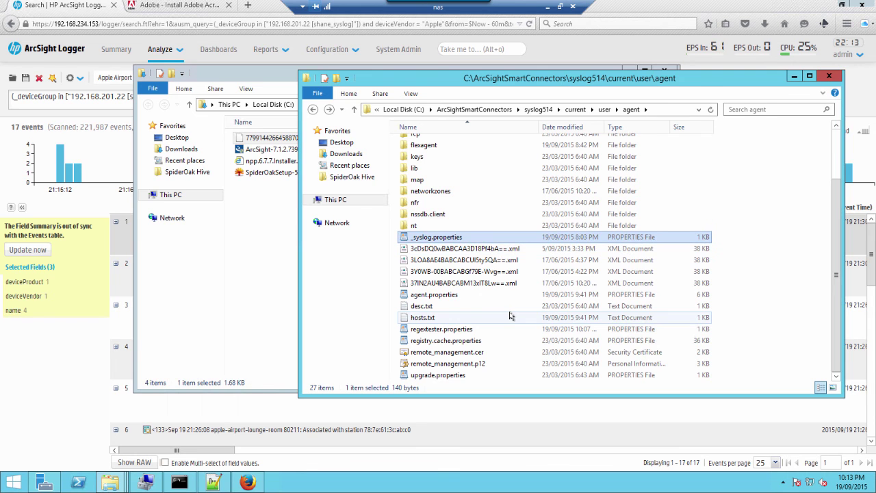
key(Return)
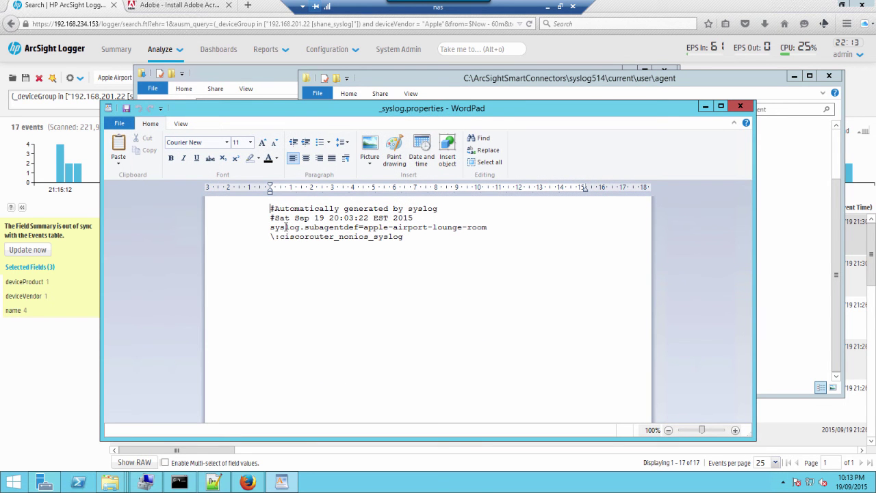
- Inspect the syslog.subagentdef key and its apple-airport-lounge-room to ciscorouter_nonios_syslog value
drag(280, 226, 358, 227)
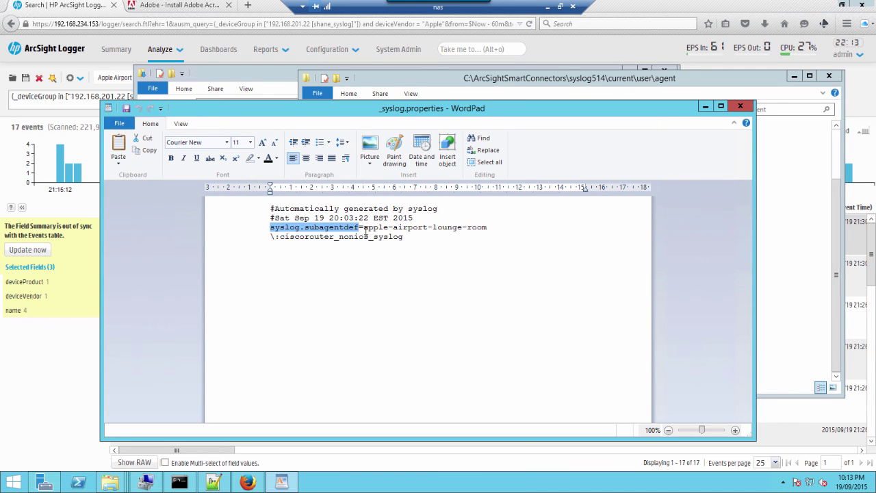
click(363, 228)
drag(418, 227, 491, 238)
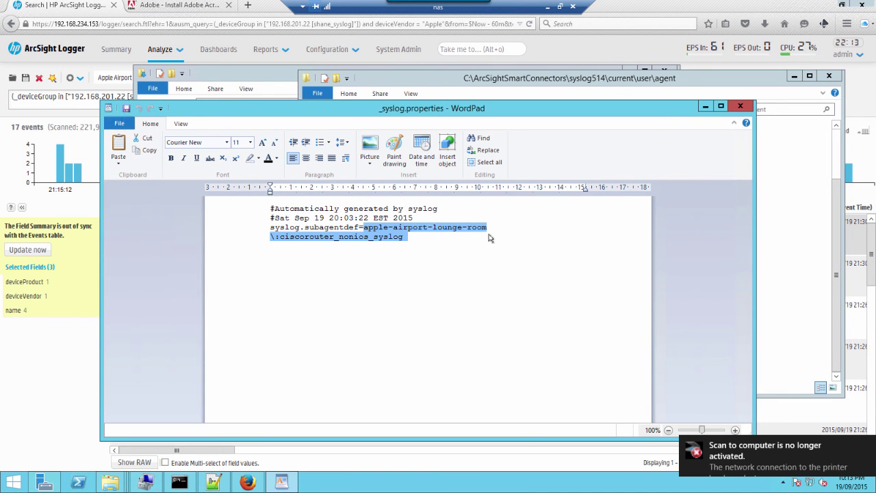
click(866, 452)
click(279, 236)
shift+click(391, 249)
shift+click(412, 238)
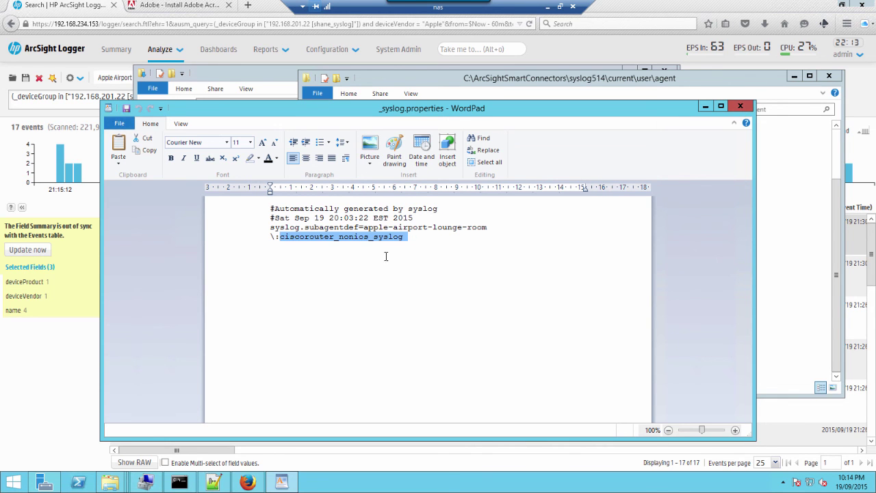
- Select the subagentdef lines, then the whole four-line _syslog.properties document
drag(411, 237, 267, 203)
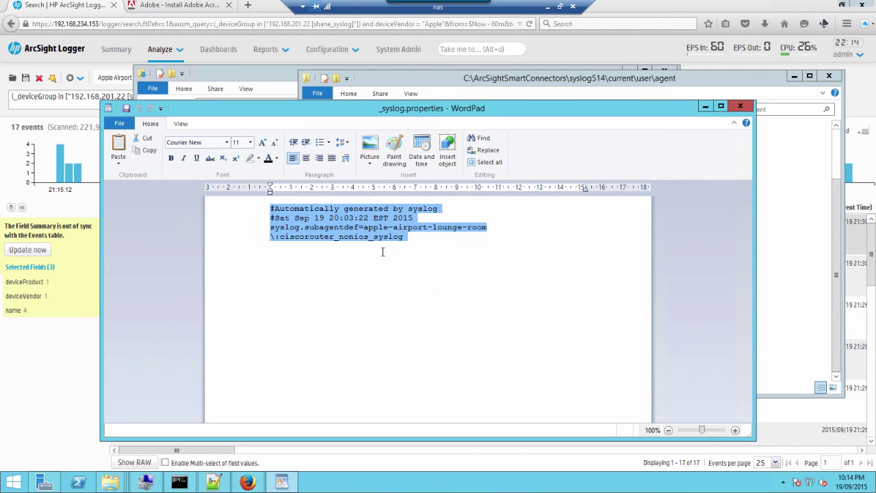
click(414, 239)
drag(412, 237, 408, 237)
key(ctrl+a)
click(414, 241)
key(shift+Up)
key(shift+Up)
key(shift+Up)
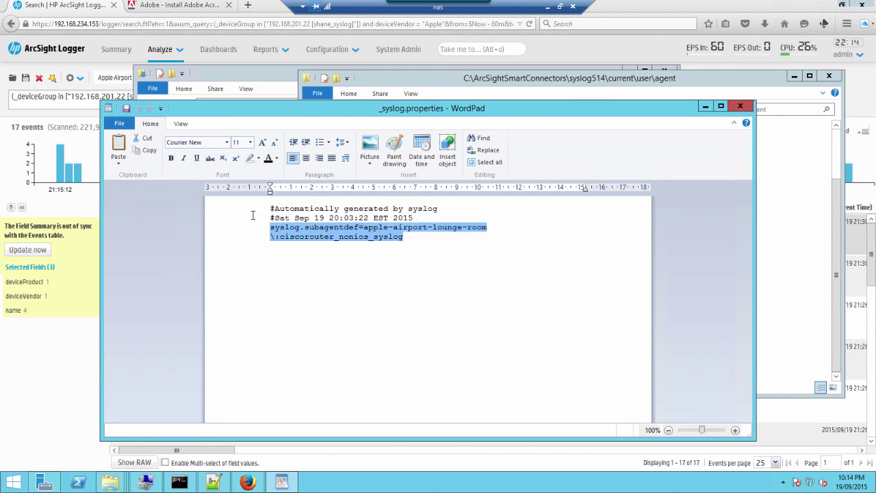
- Close WordPad, delete _syslog.properties, type 'arcsight' at the prompt, then open desc.txt
key(alt+F4)
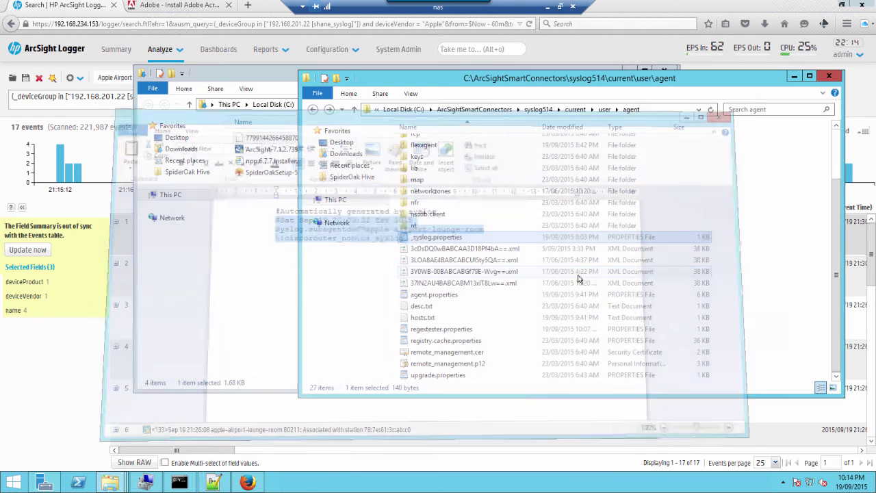
key(Delete)
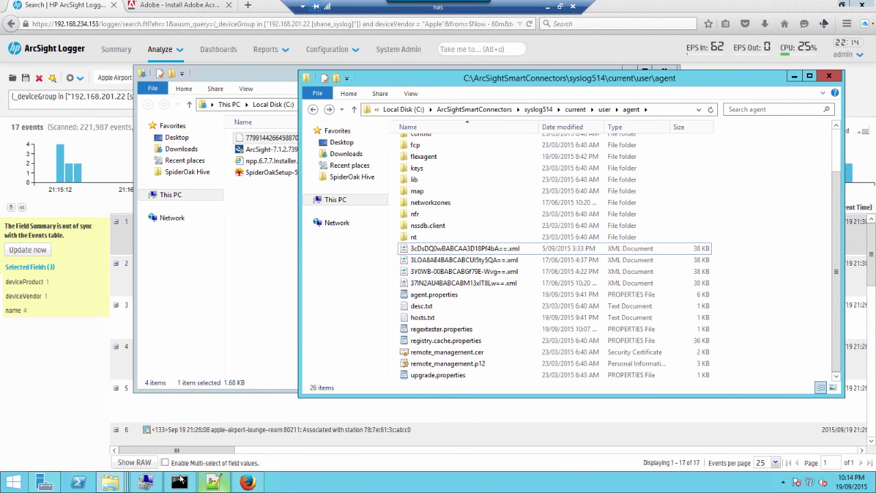
click(179, 482)
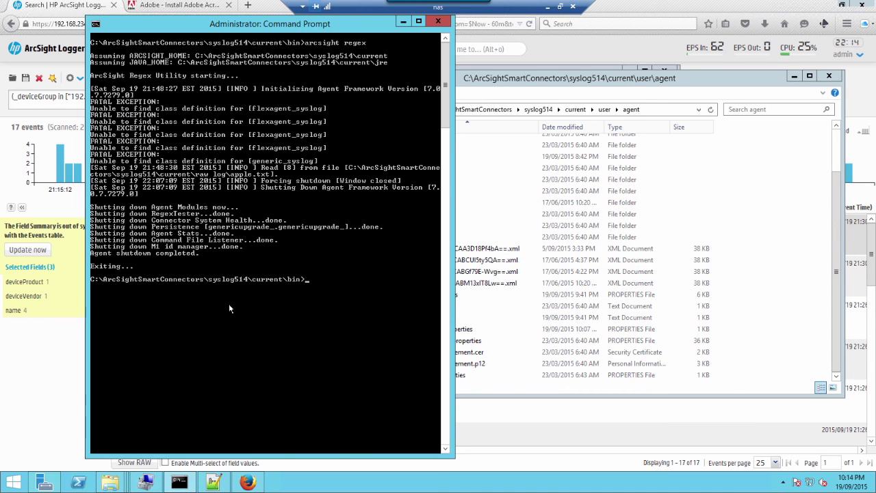
text(arcsight a)
key(BackSpace)
key(BackSpace)
key(BackSpace)
key(BackSpace)
key(BackSpace)
key(BackSpace)
key(BackSpace)
click(804, 302)
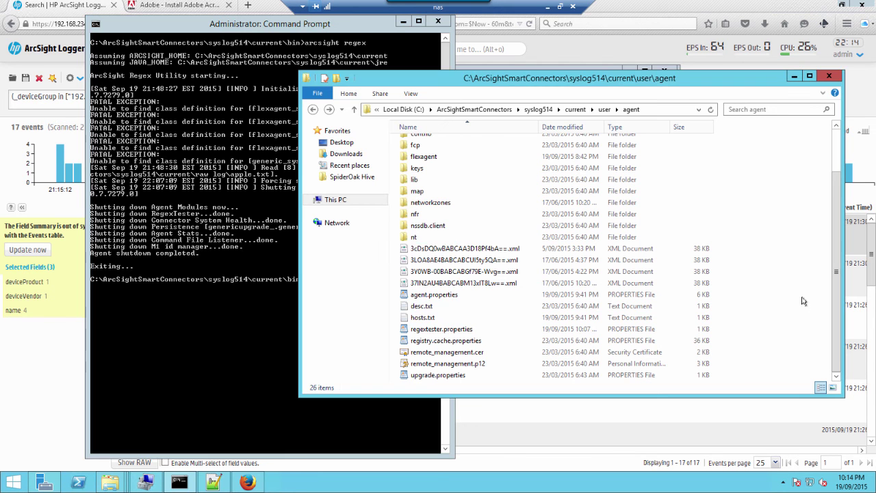
double_click(464, 313)
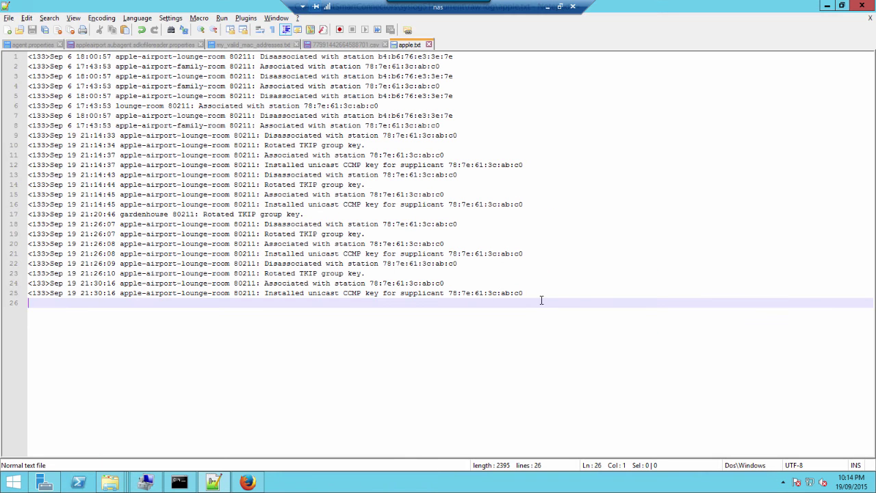
- Select log lines 22–25 in apple.txt, then open agent.properties in Notepad++
drag(524, 295, 20, 291)
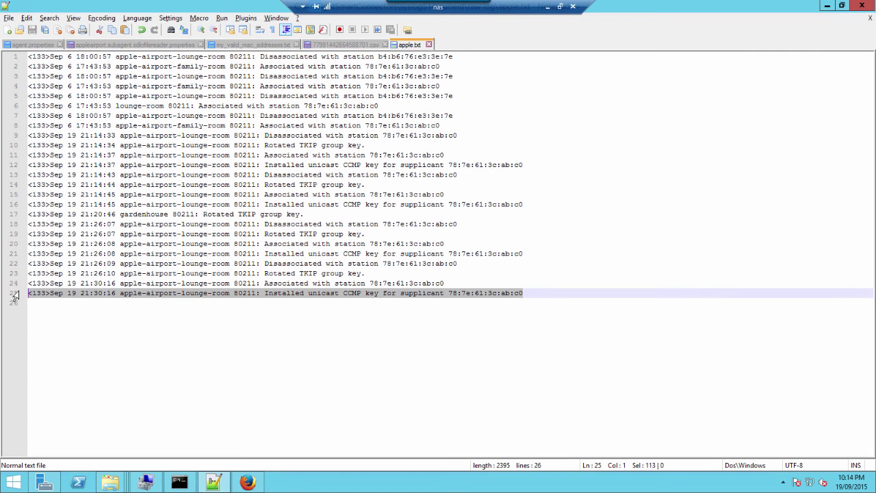
click(827, 7)
key(Down)
key(Down)
key(Down)
key(Down)
key(Down)
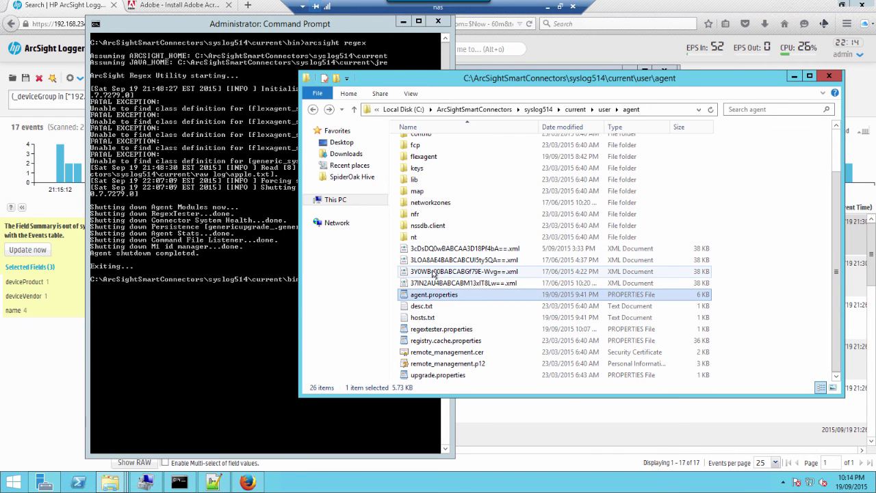
right_click(448, 295)
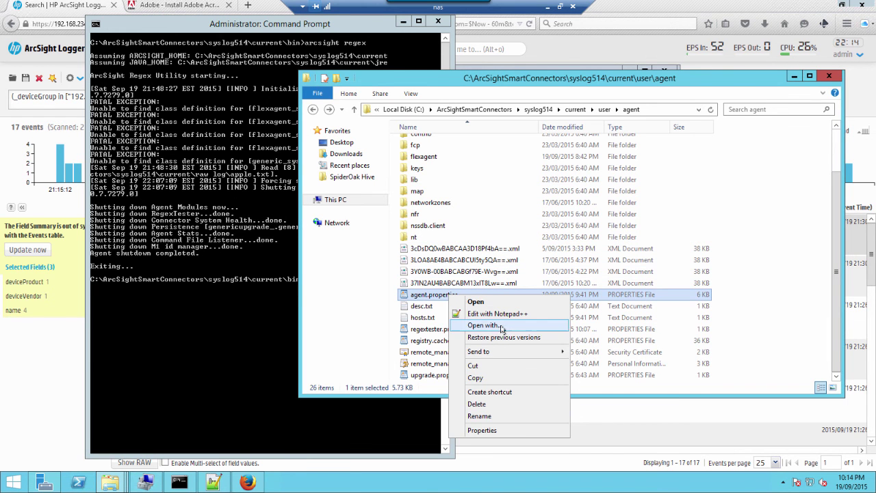
click(507, 314)
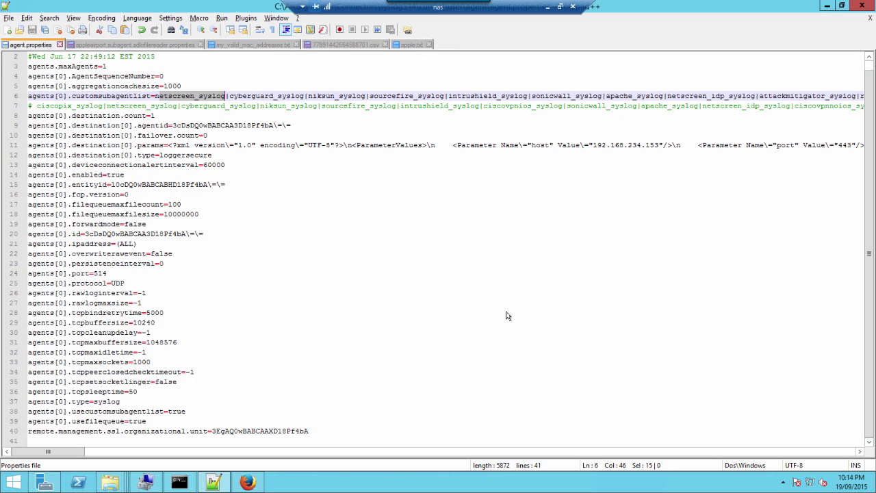
- Search agent.properties for 'preserve', which finds nothing
key(ctrl+f)
text(preserve)
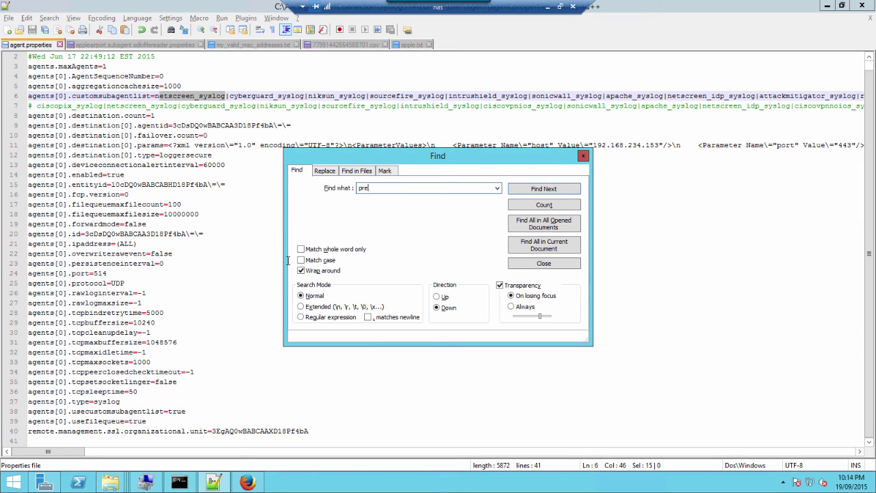
key(Return)
key(End)
key(BackSpace)
key(Return)
- Search for 'raw' through each match back to overwriterawevent on line 22, then return to the top
text(raw)
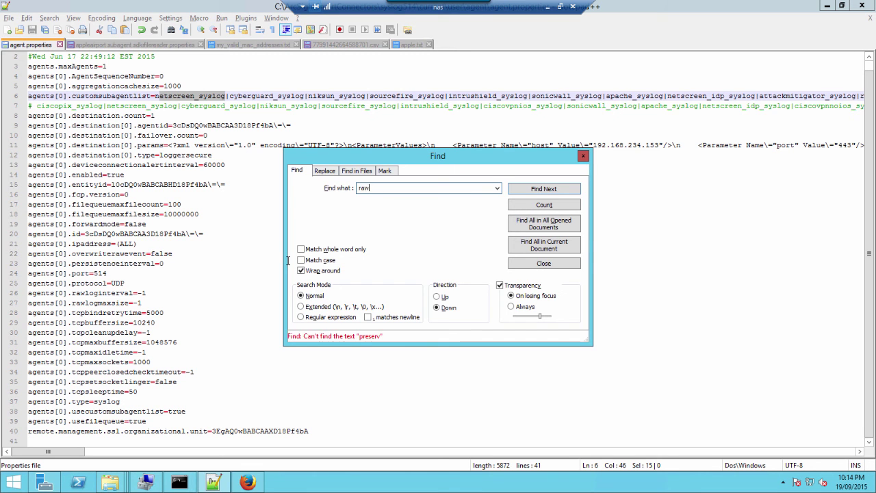
key(Return)
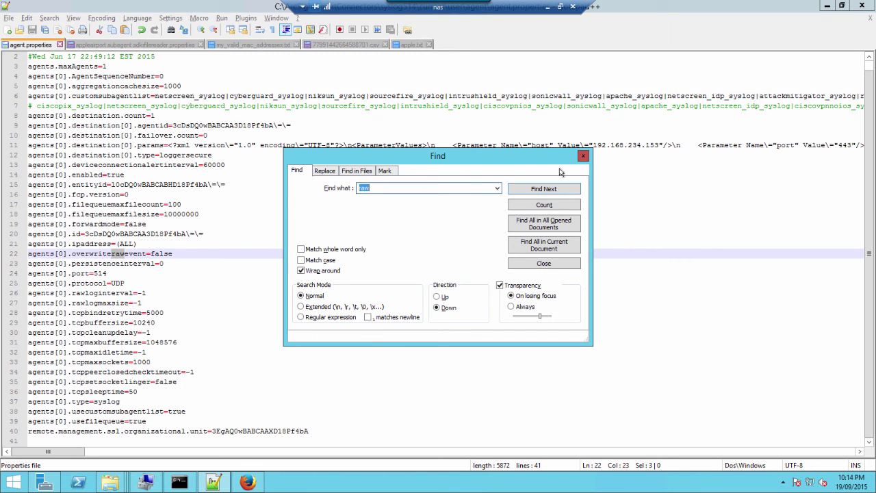
click(544, 190)
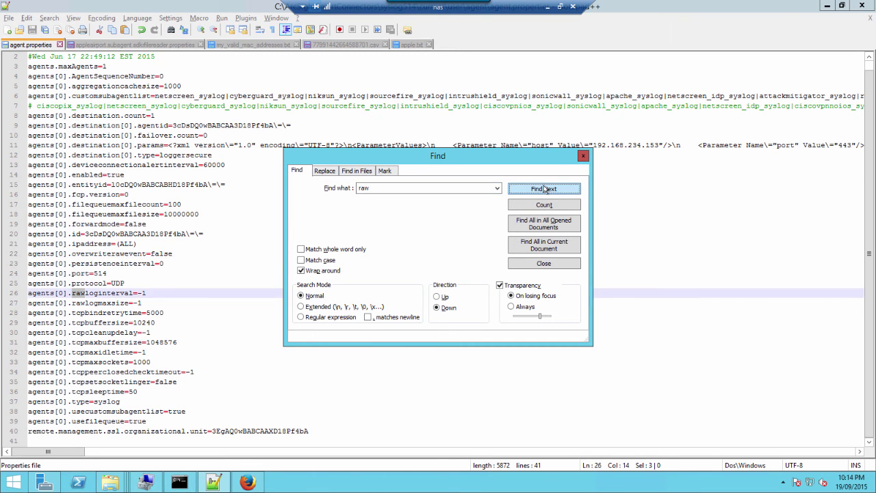
click(544, 189)
click(545, 189)
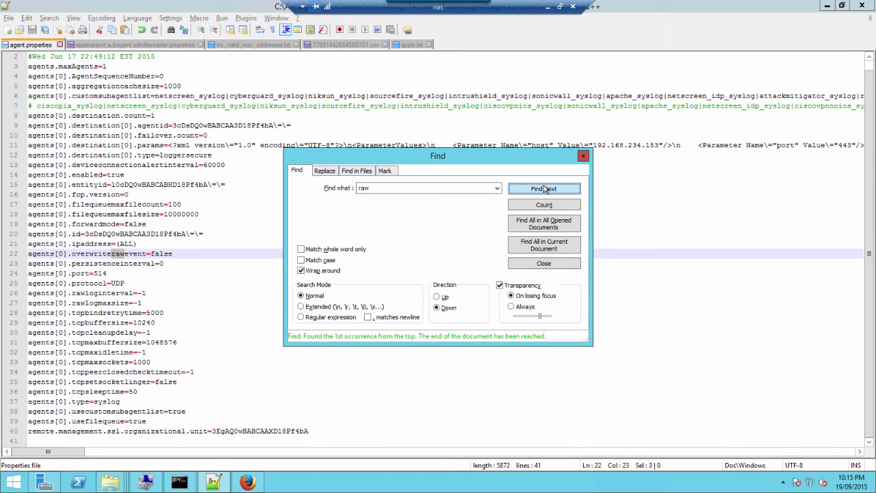
click(583, 156)
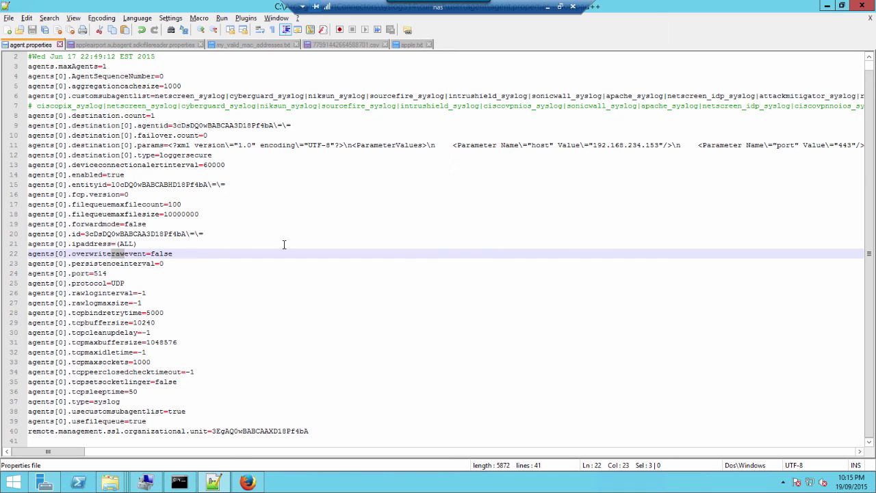
scroll(219, 325, up, 1)
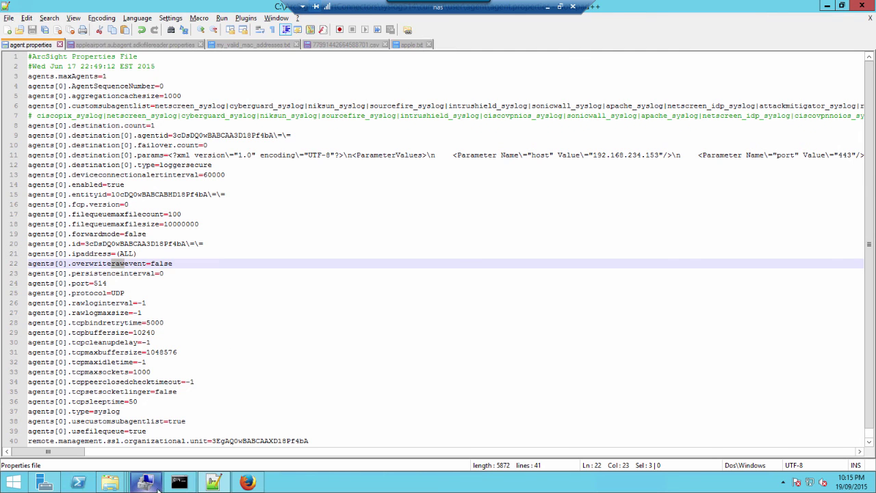
- Run runagentsetup.bat from the Command Prompt bin folder
click(178, 483)
text(runagentsetup.bat)
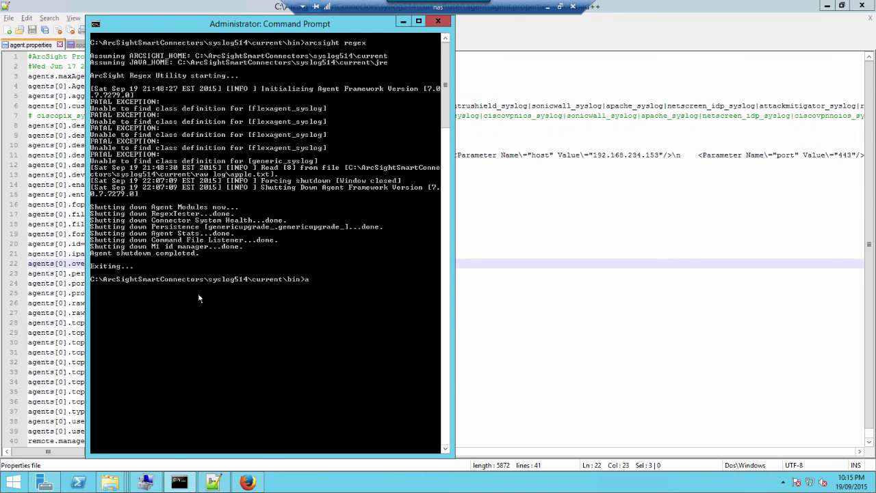
key(Return)
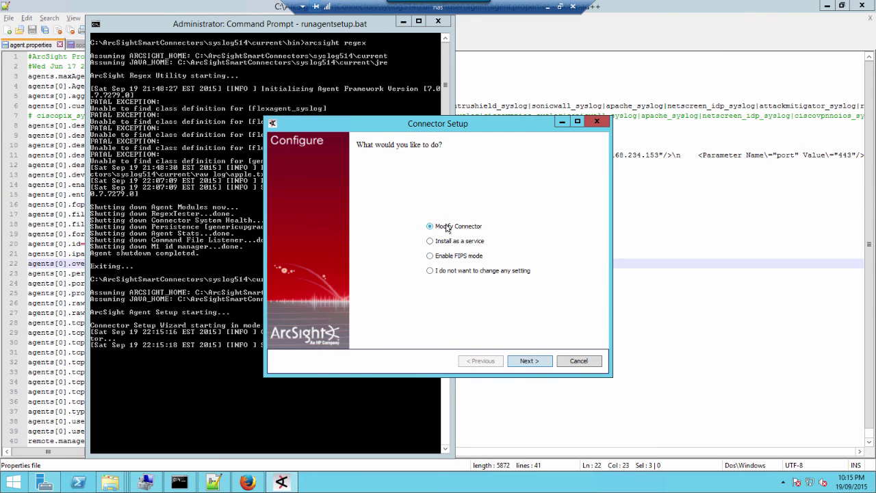
- Choose Modify Connector, then destinations, and continue with the loggersecure destination
click(528, 363)
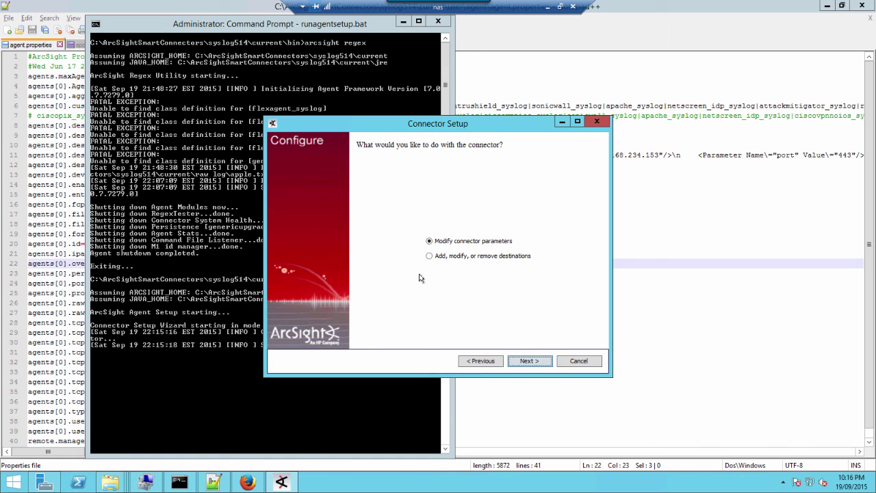
click(449, 263)
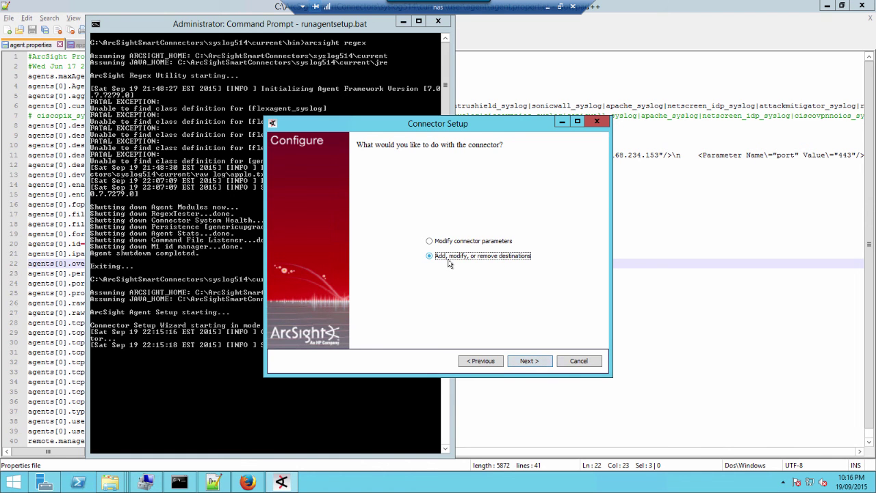
click(529, 361)
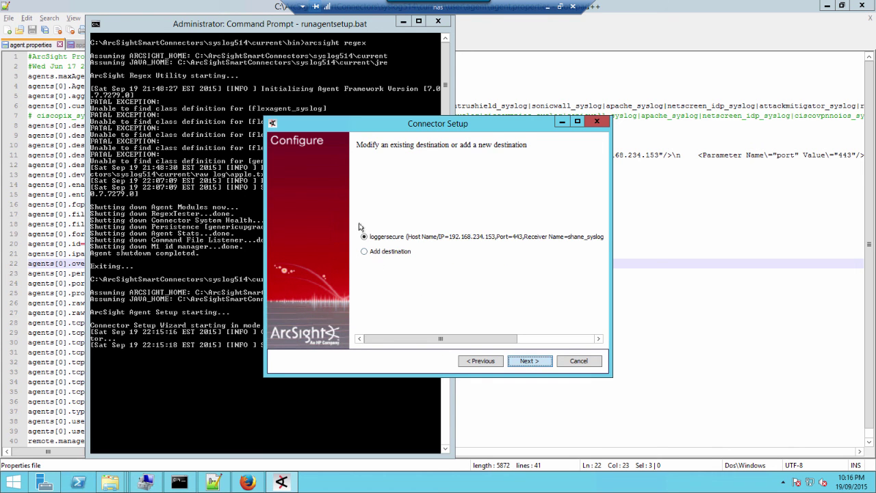
click(518, 361)
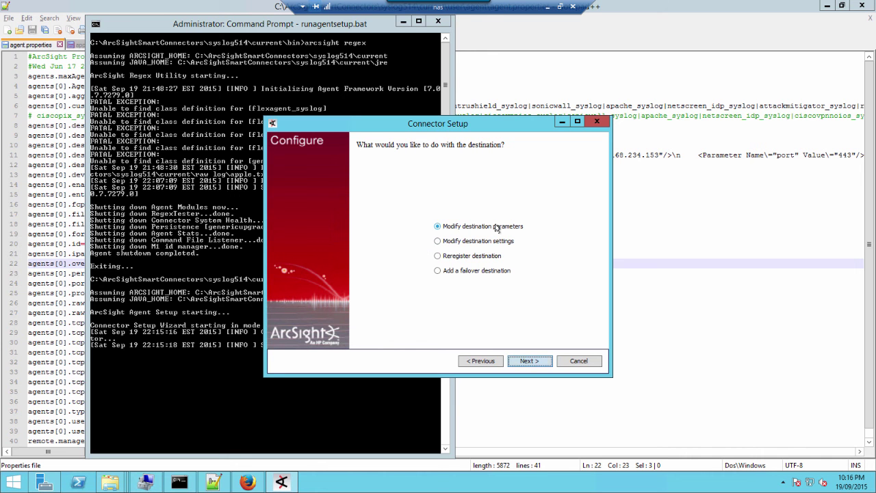
- Choose Modify destination settings and open the Processing settings group
click(448, 241)
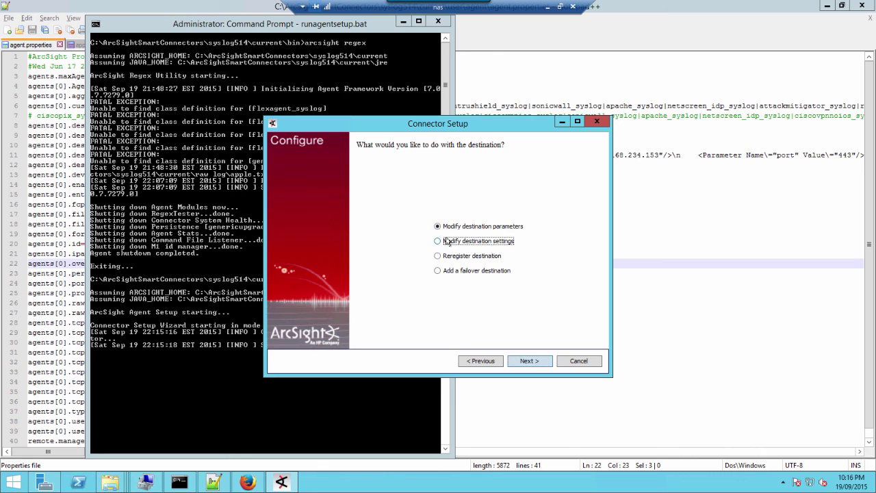
click(529, 363)
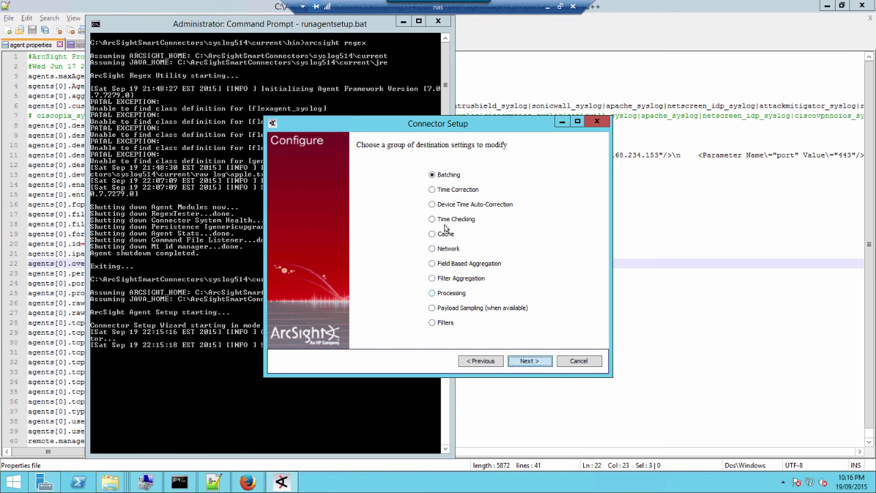
click(453, 293)
click(533, 362)
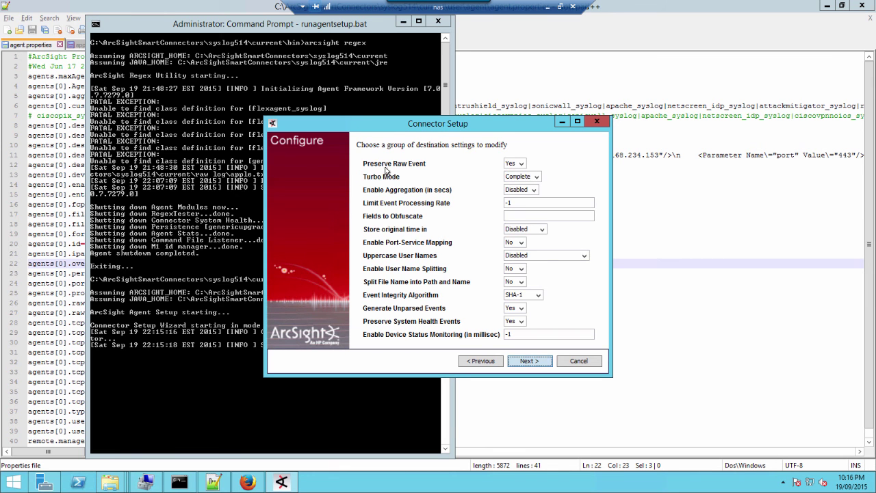
- Review Processing options, keeping Preserve Raw Event Yes, Generate Unparsed Events Yes and SHA-1 integrity
click(521, 164)
click(515, 174)
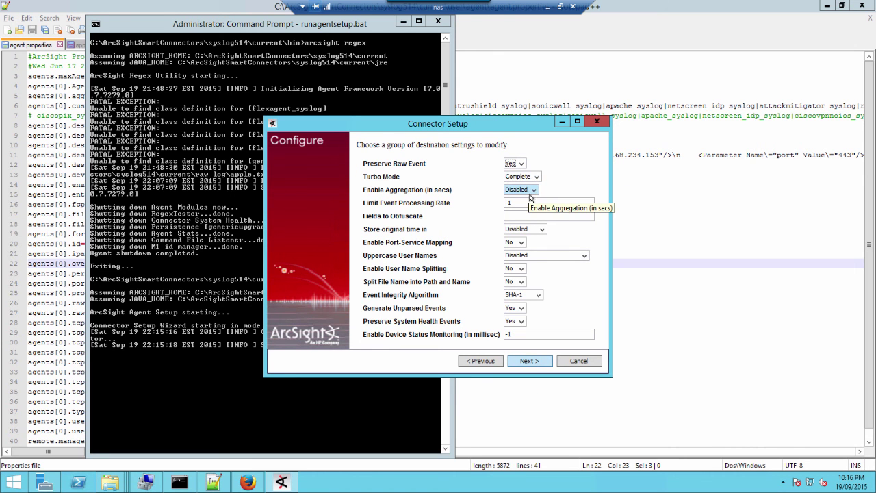
click(532, 216)
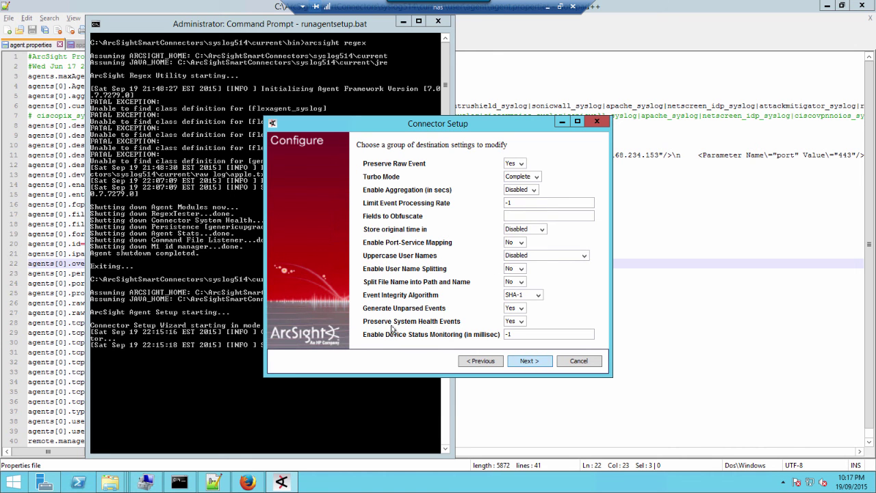
click(521, 308)
click(521, 314)
click(538, 295)
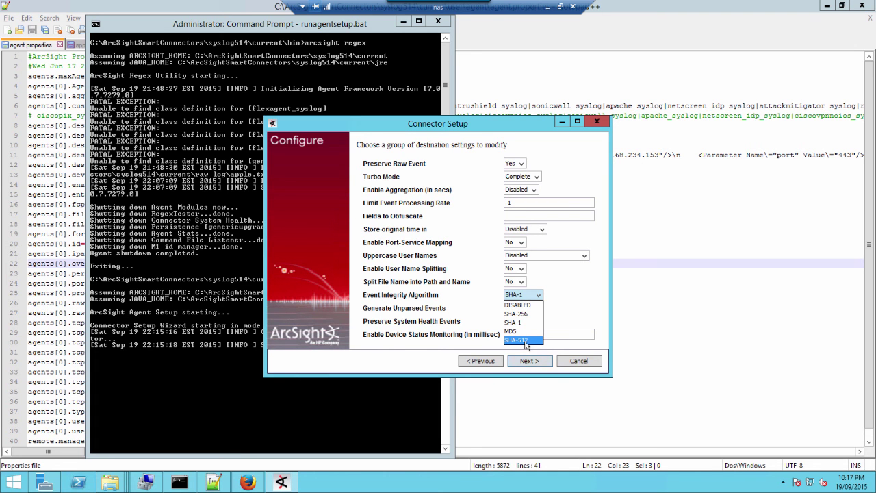
click(584, 307)
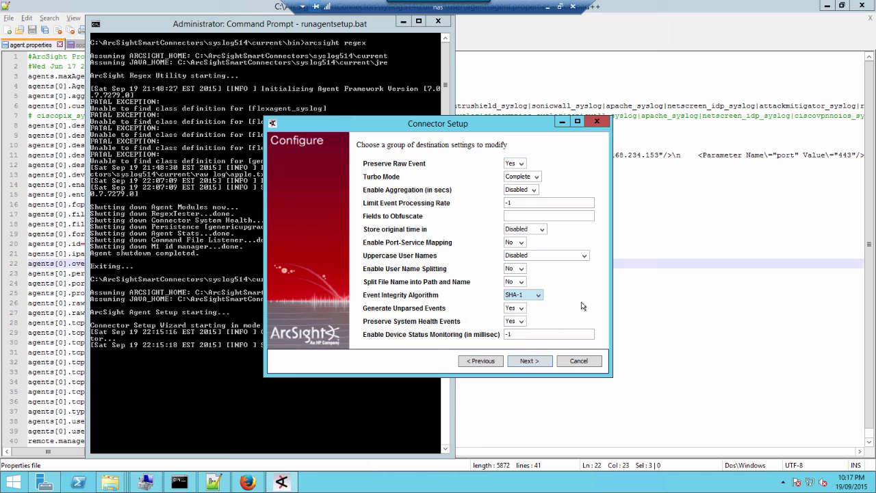
- Go back to the settings group list and cancel the wizard, confirming the exit
click(481, 360)
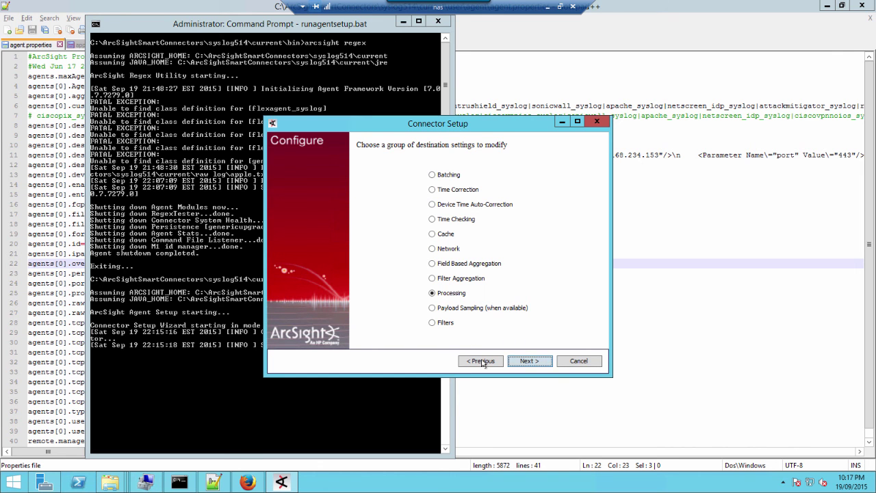
click(579, 363)
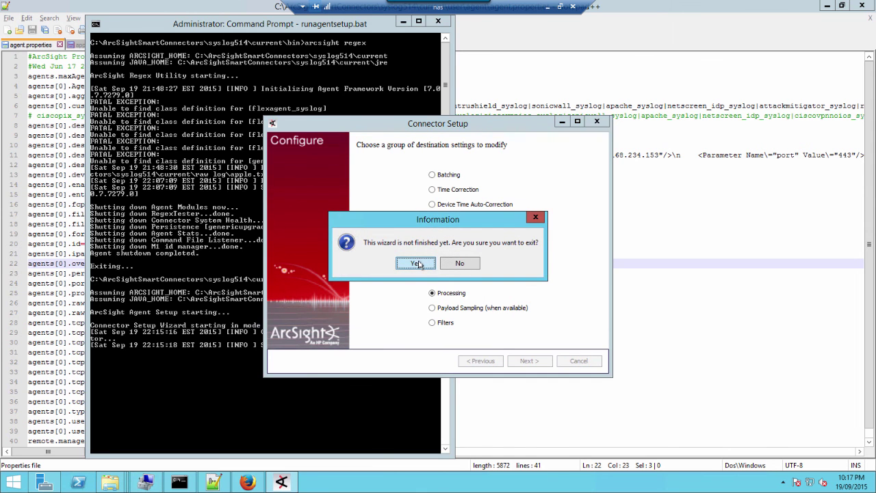
click(416, 264)
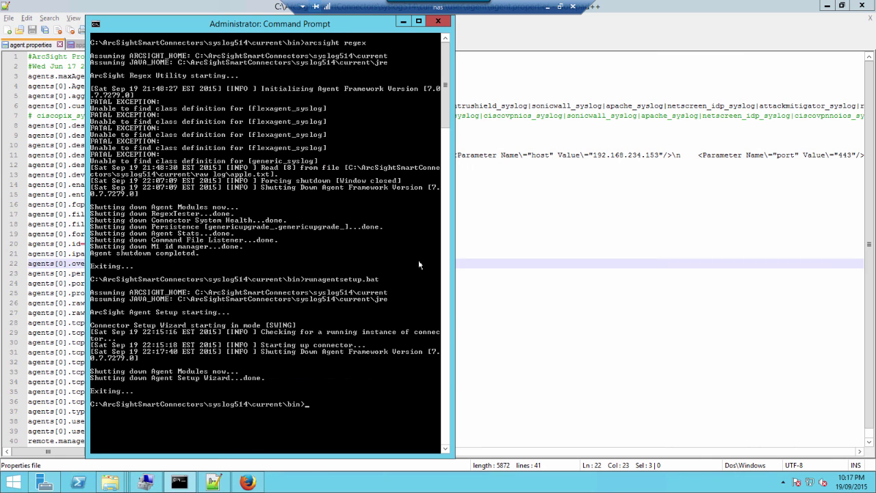
- Run 'arcsight agents' to start the syslog514 connector
text(arcsight agents)
key(Return)
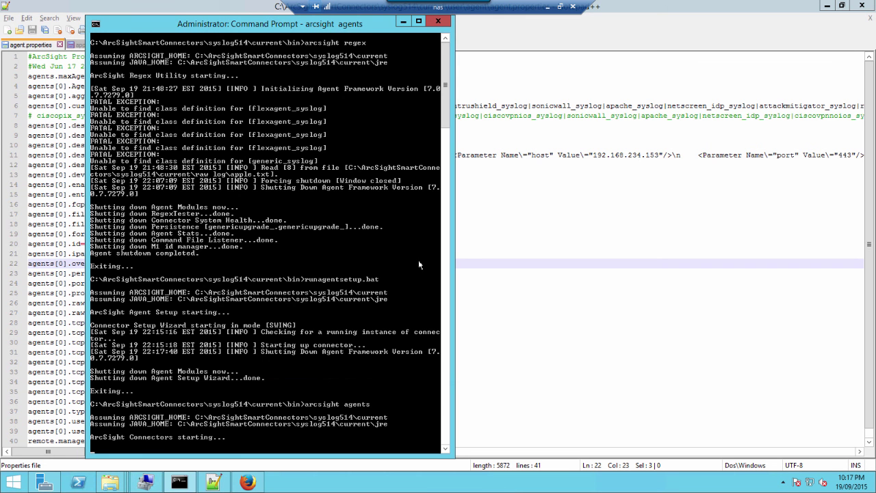
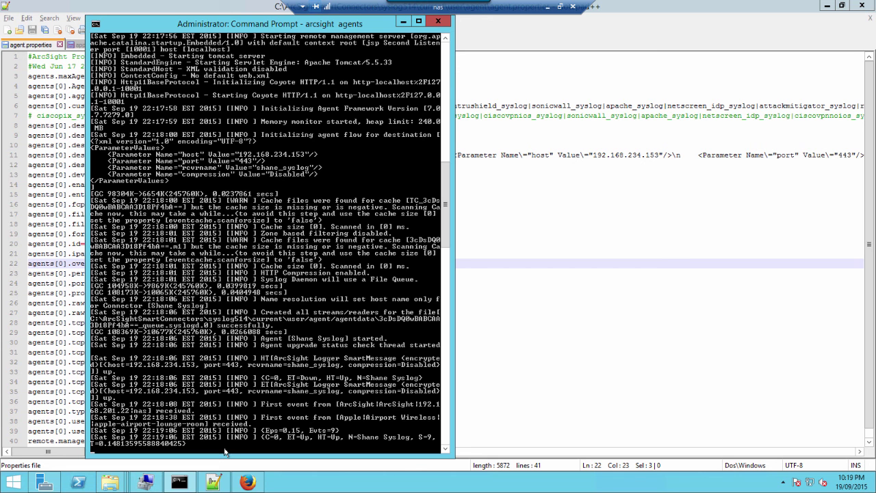
- Review appleairport.subagent.sdkfilereader.properties in Notepad++, then return to the Logger search in Firefox
click(521, 331)
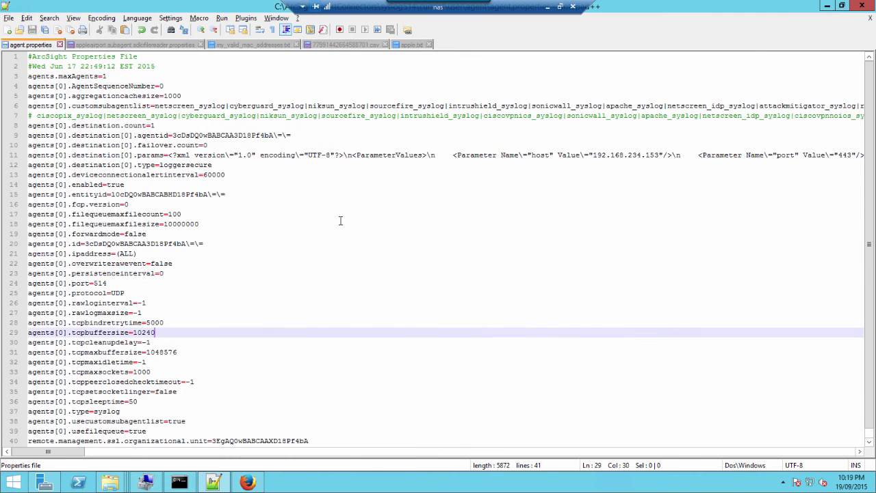
click(126, 46)
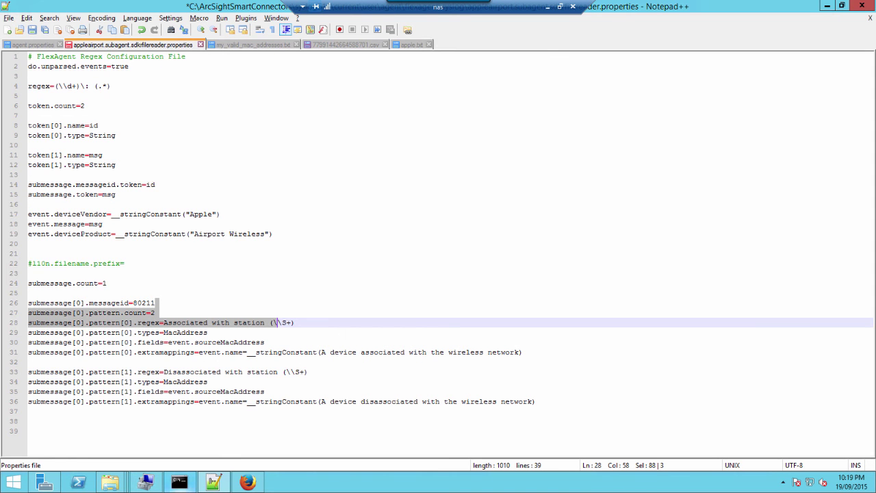
click(247, 483)
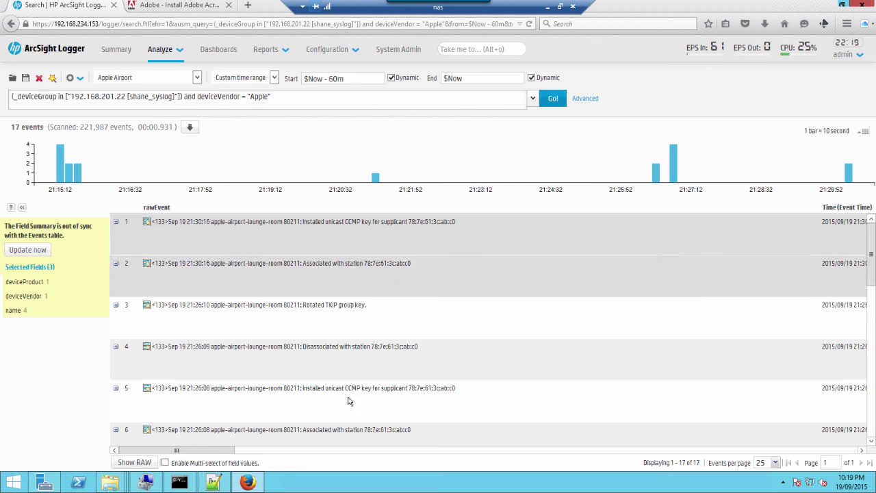
- Change the search Start time from $Now - 60m to $Now - 10m and rerun the search
click(362, 79)
key(BackSpace)
key(BackSpace)
key(BackSpace)
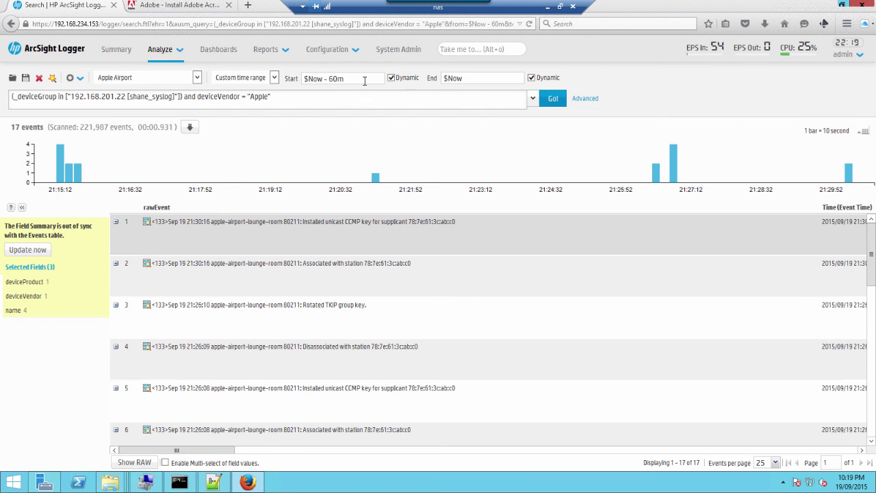
text(10m)
click(554, 99)
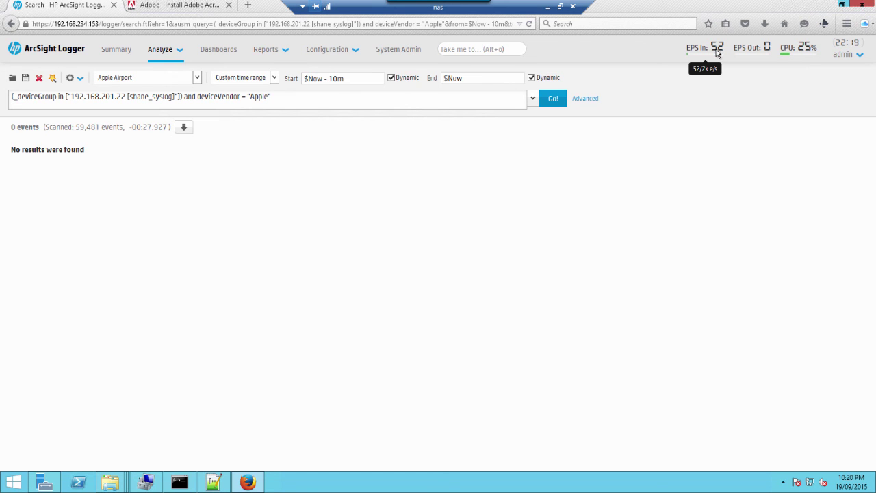
click(553, 102)
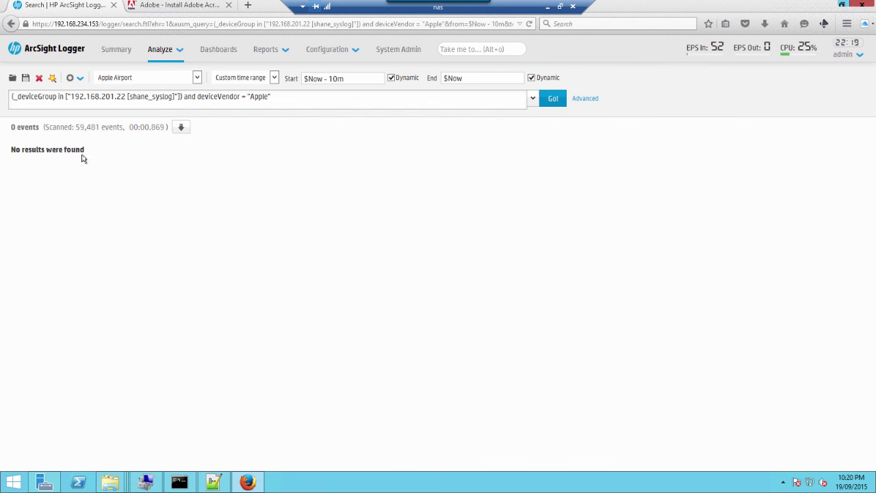
- Highlight the 'No results were found' message and select the whole search query text
drag(78, 153, 9, 157)
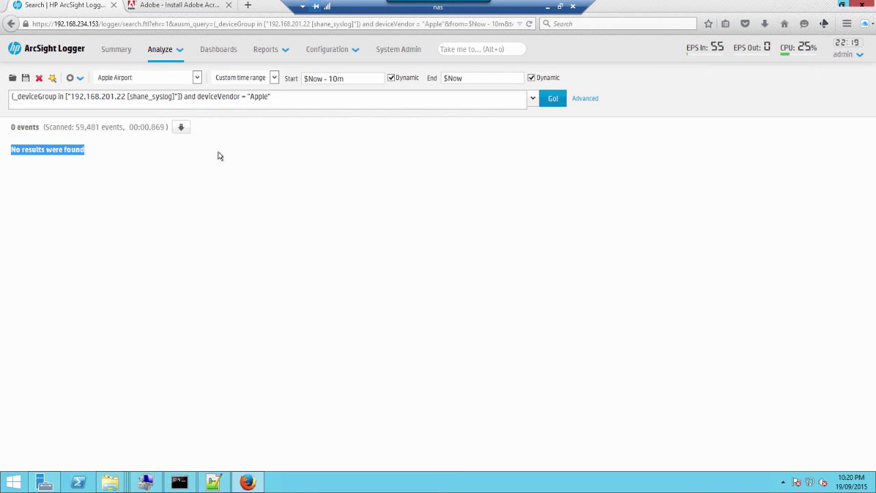
mouse_move(180, 482)
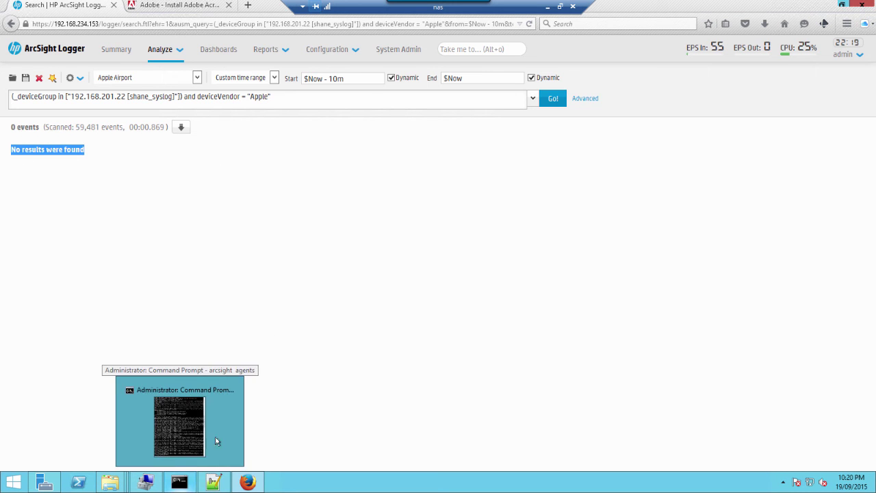
click(286, 98)
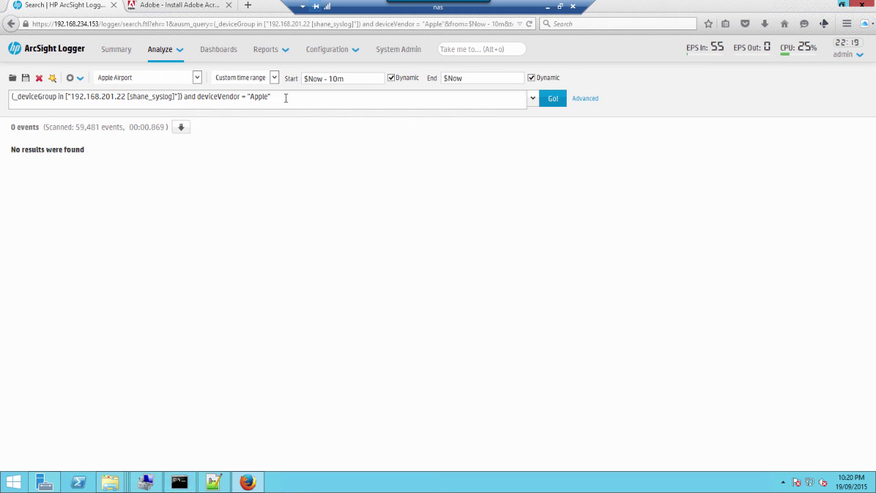
drag(285, 98, 2, 62)
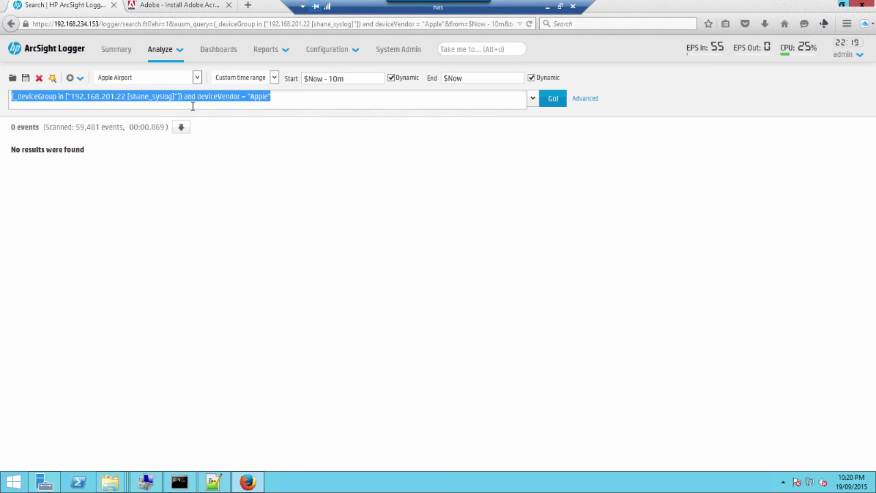
drag(281, 100, 2, 113)
click(280, 97)
drag(280, 97, 2, 110)
click(198, 78)
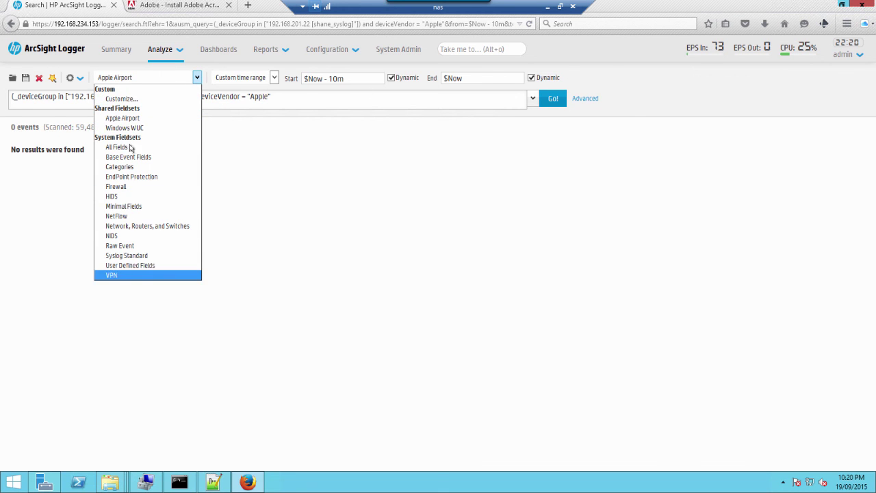
- Add source > sourceMacAddress to the fieldset's chosen fields and move it to the top
click(120, 100)
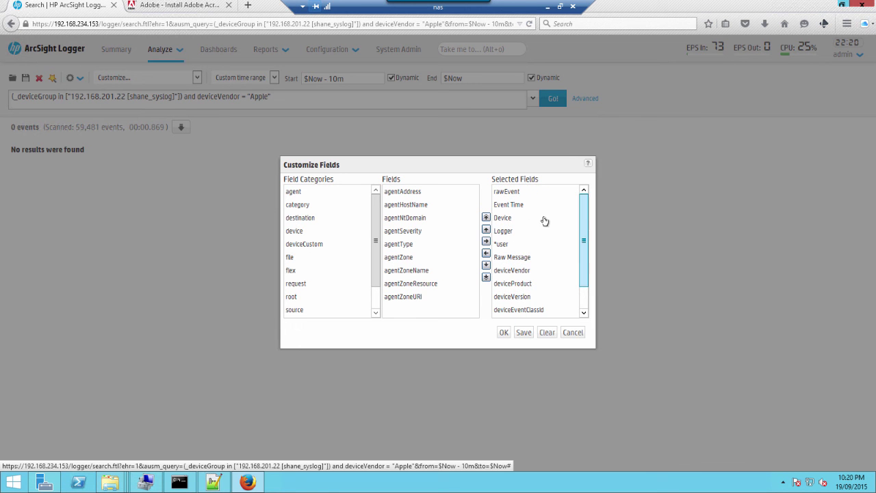
click(506, 192)
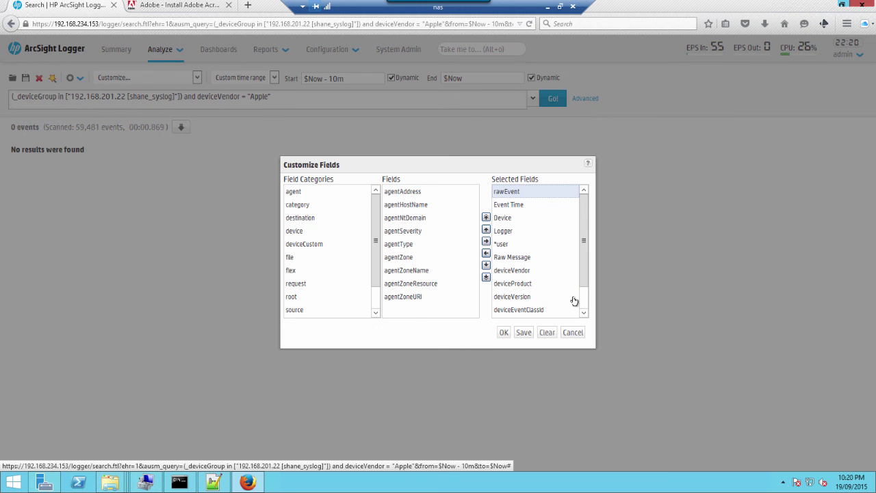
drag(376, 239, 375, 272)
click(293, 286)
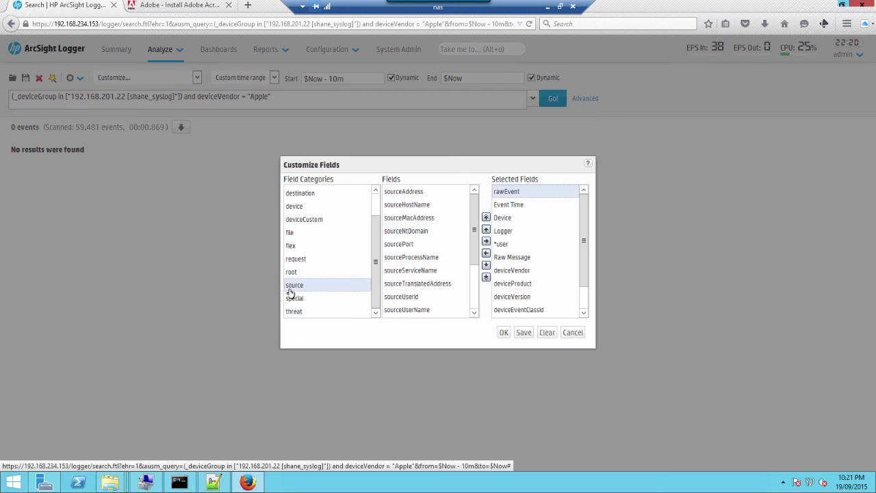
click(419, 219)
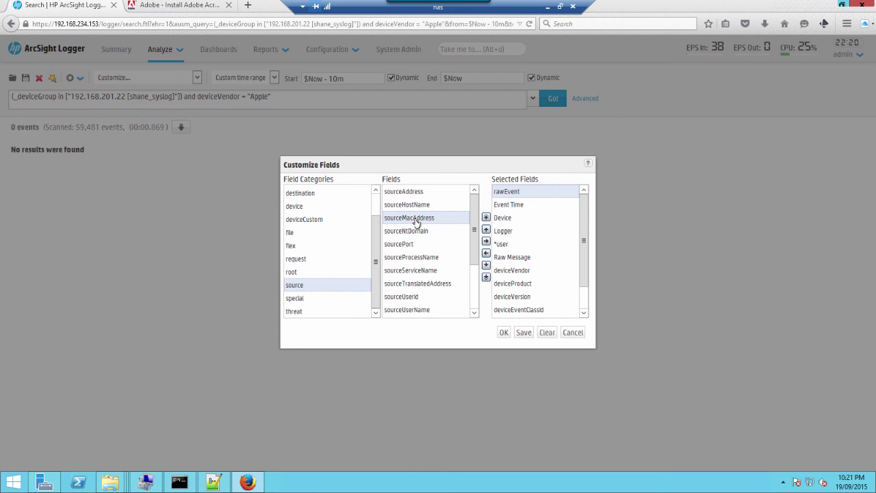
click(486, 241)
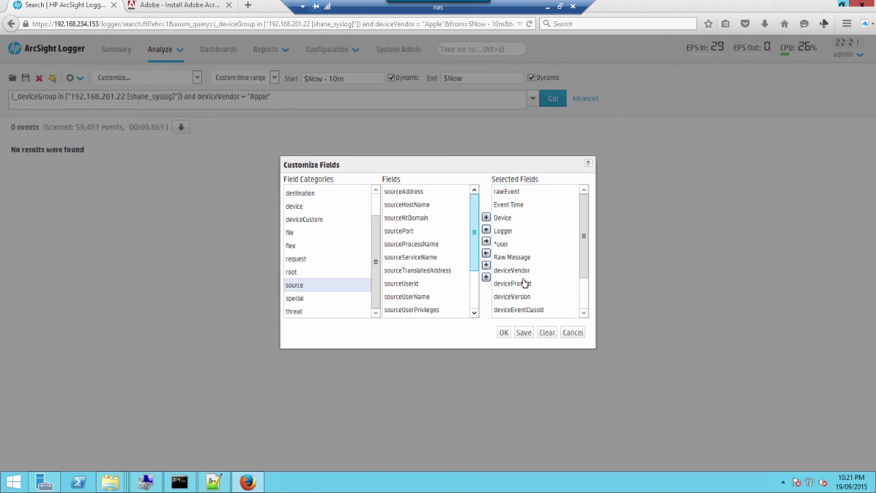
click(584, 306)
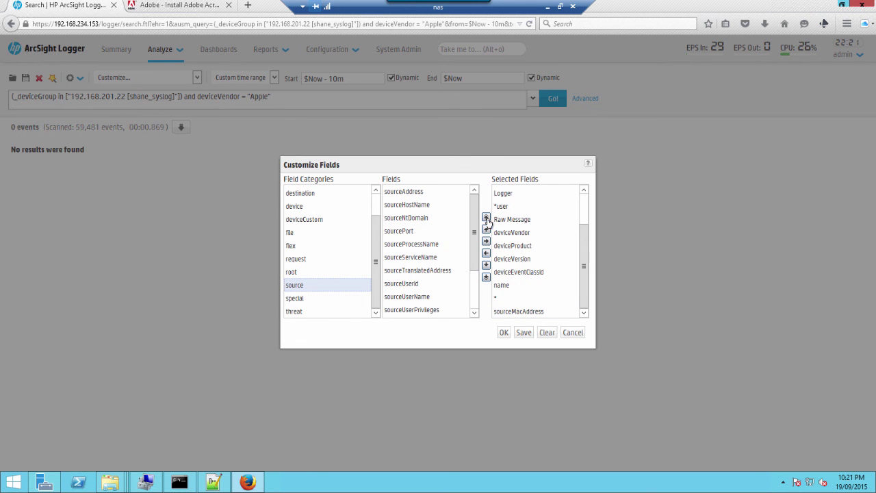
click(535, 311)
click(486, 217)
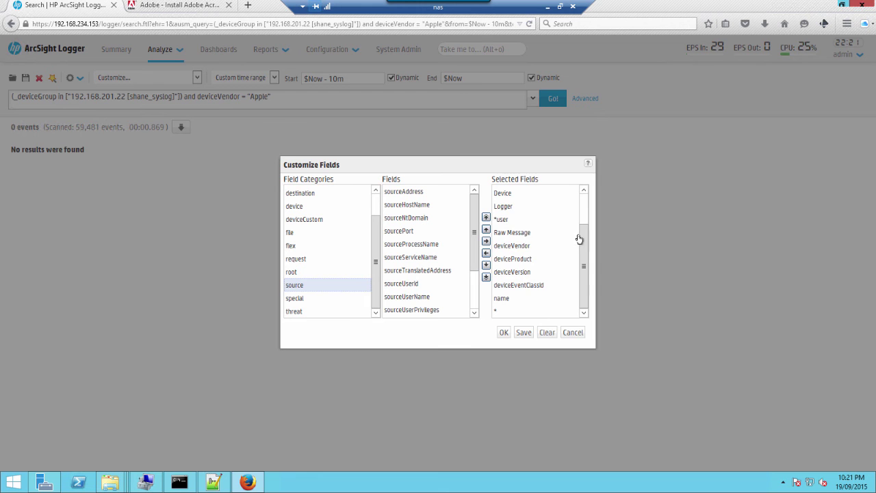
- Move rawEvent to the end and save the fieldset as Apple Airport, overwriting the existing one
click(584, 200)
click(523, 205)
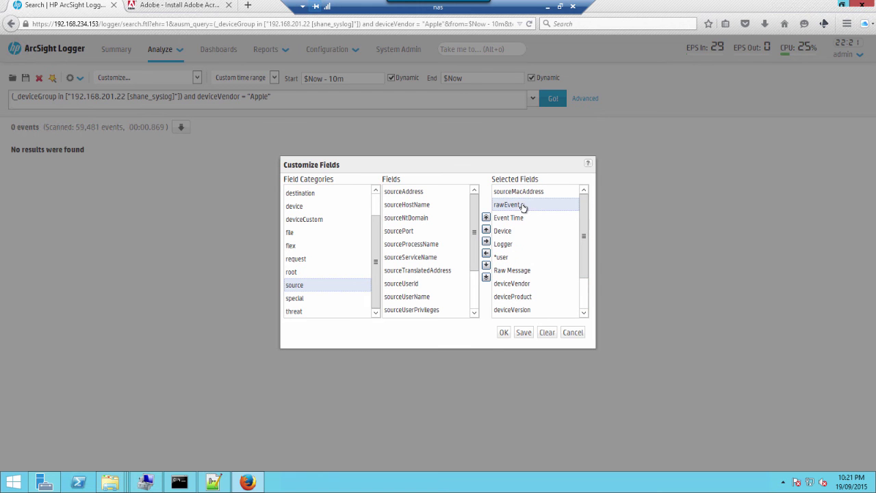
click(486, 276)
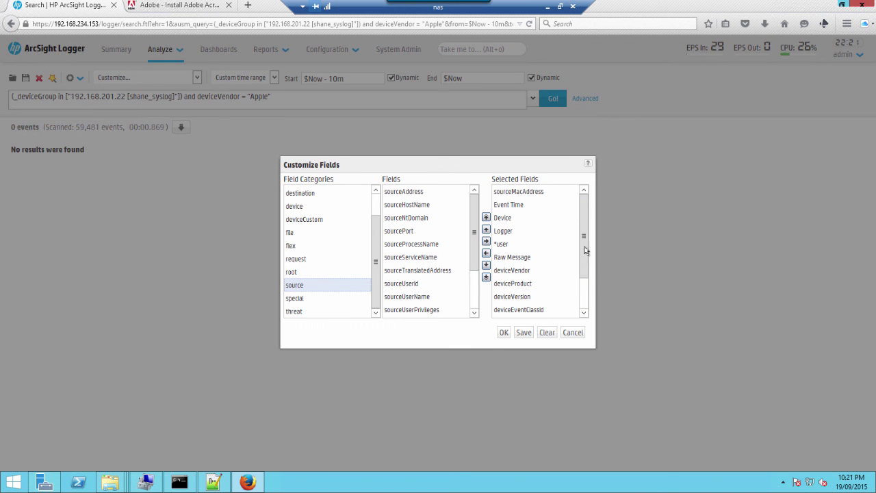
drag(587, 251, 584, 313)
click(524, 333)
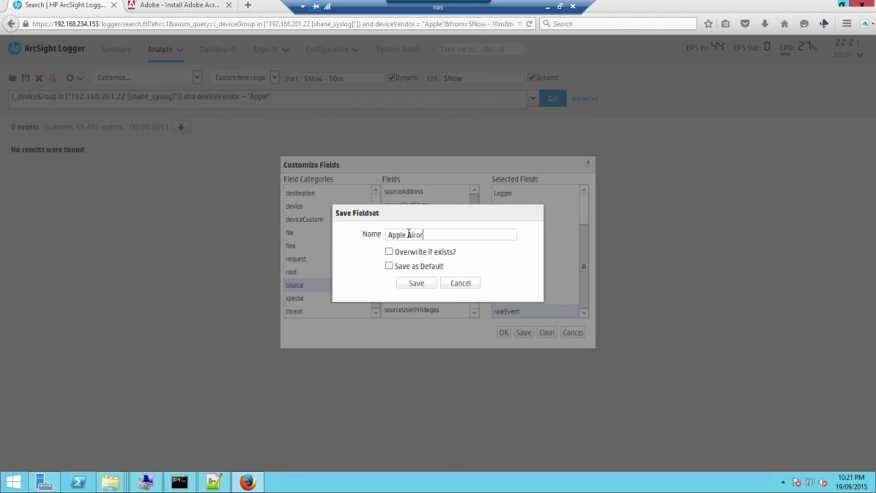
click(389, 252)
click(415, 284)
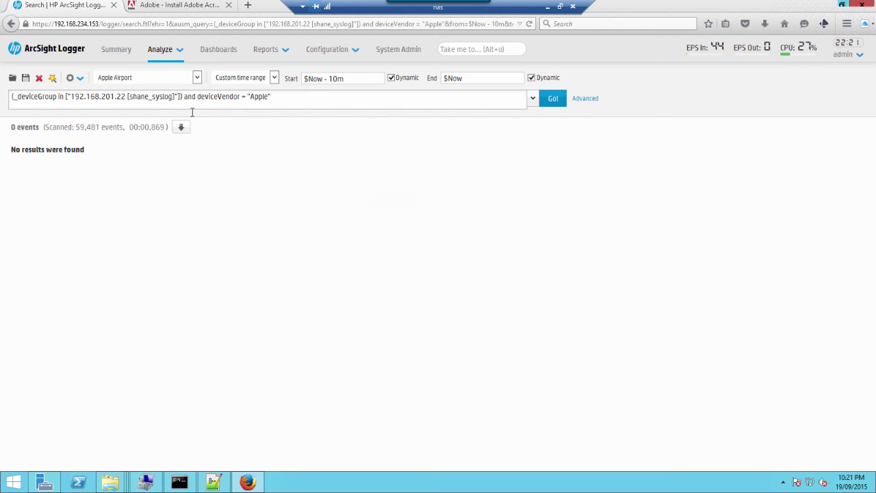
click(191, 79)
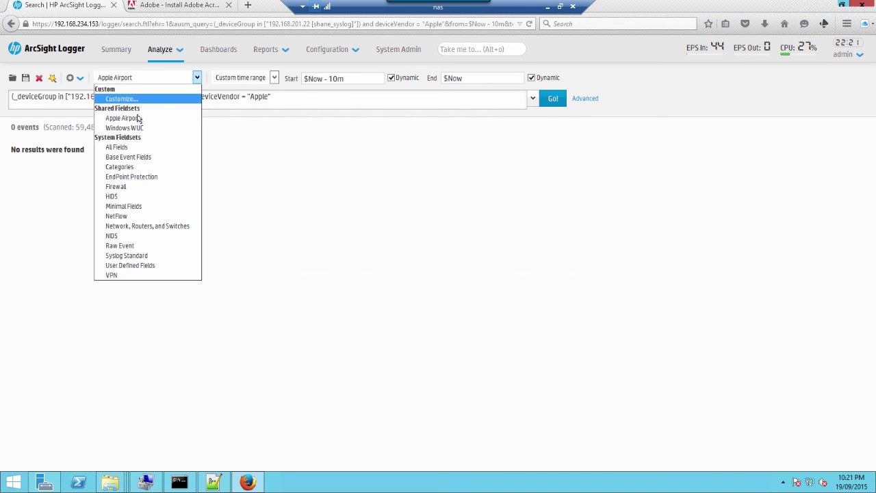
click(137, 121)
click(551, 98)
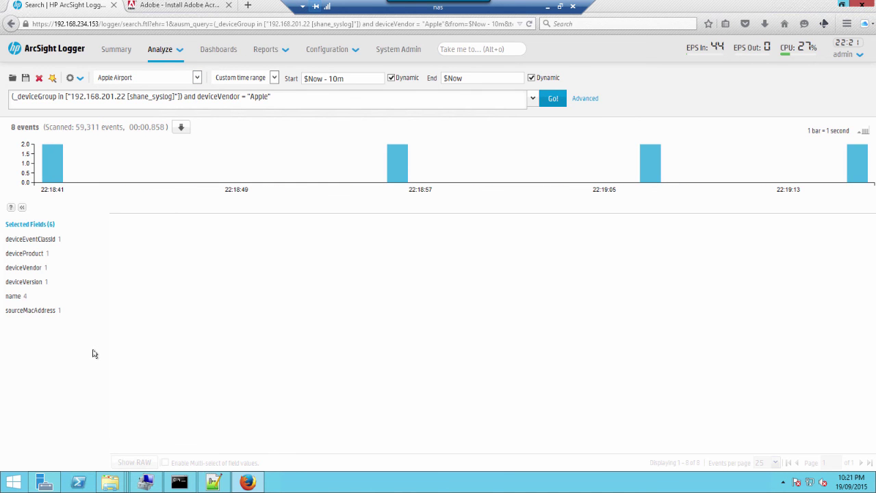
click(12, 296)
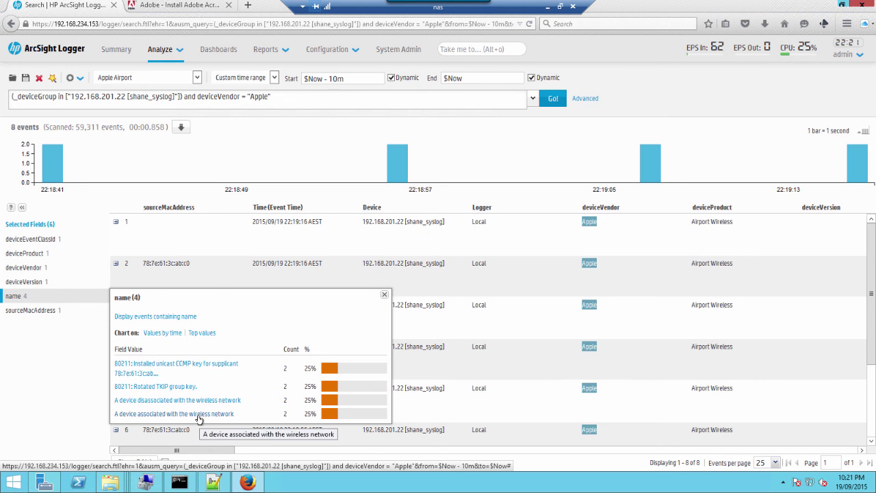
click(74, 388)
click(18, 310)
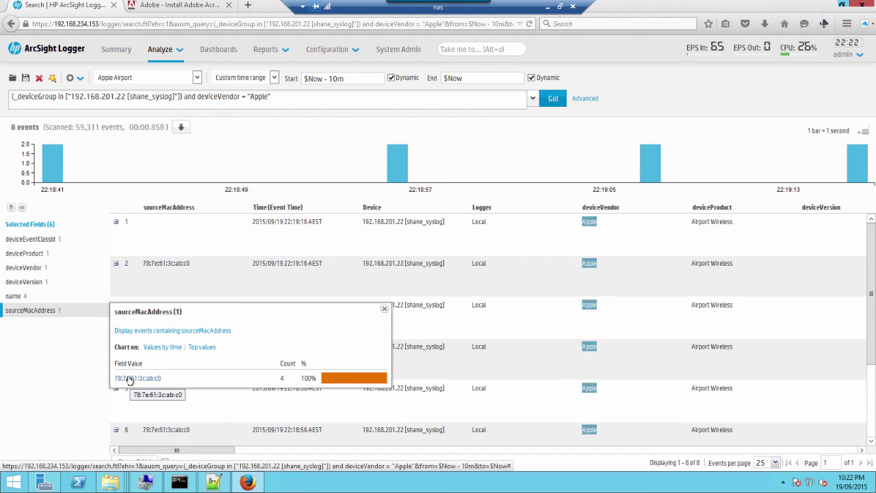
click(69, 373)
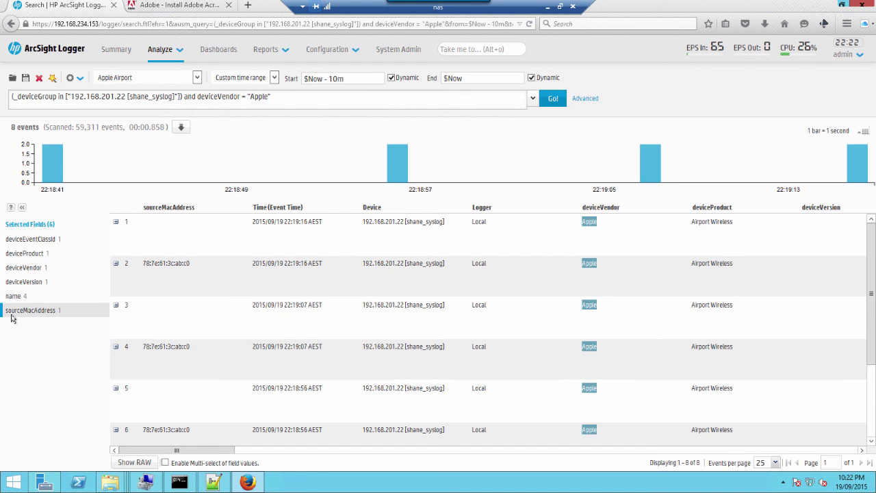
click(31, 253)
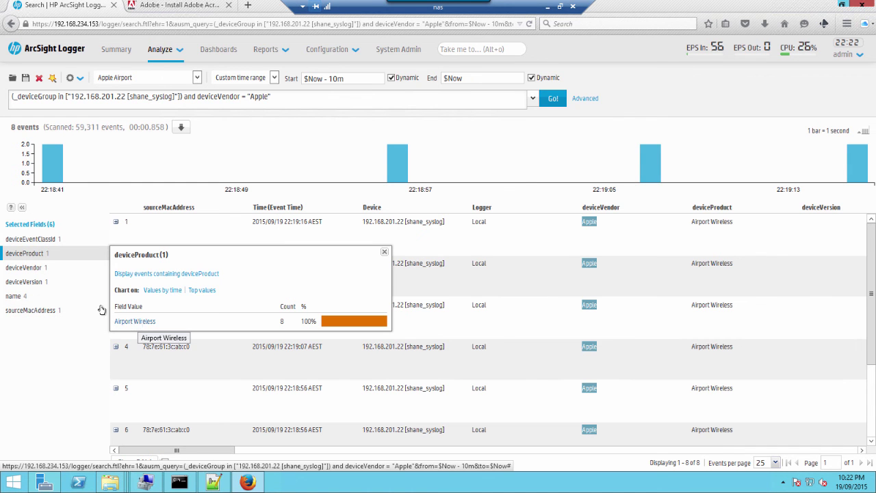
click(11, 268)
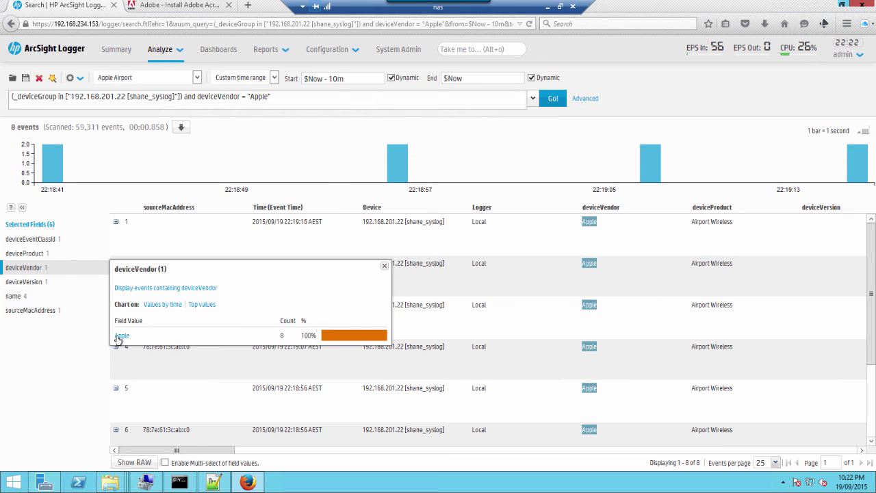
click(35, 285)
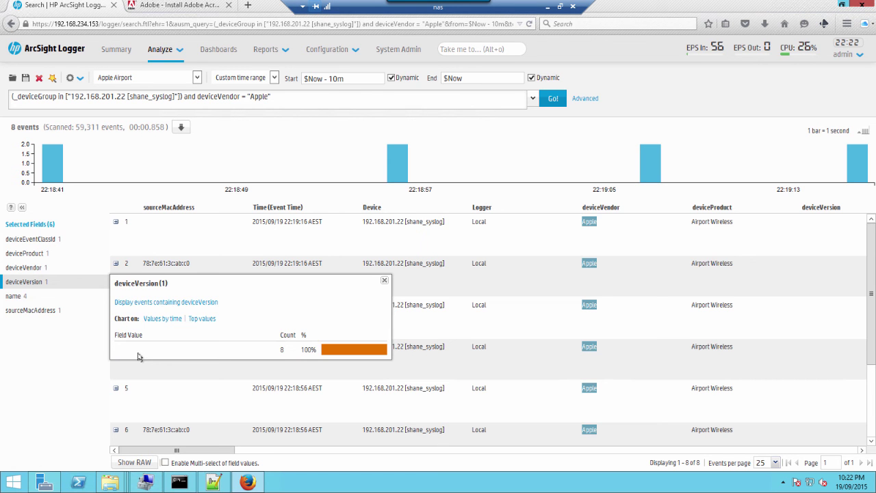
click(48, 369)
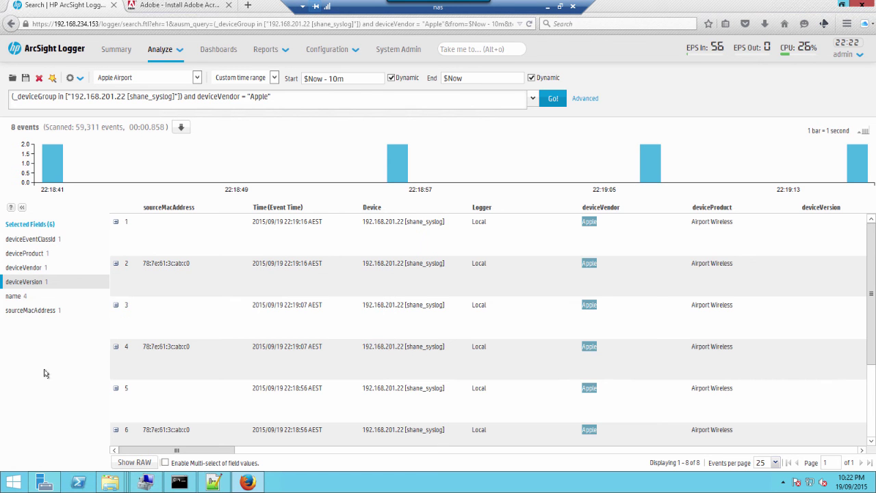
click(15, 297)
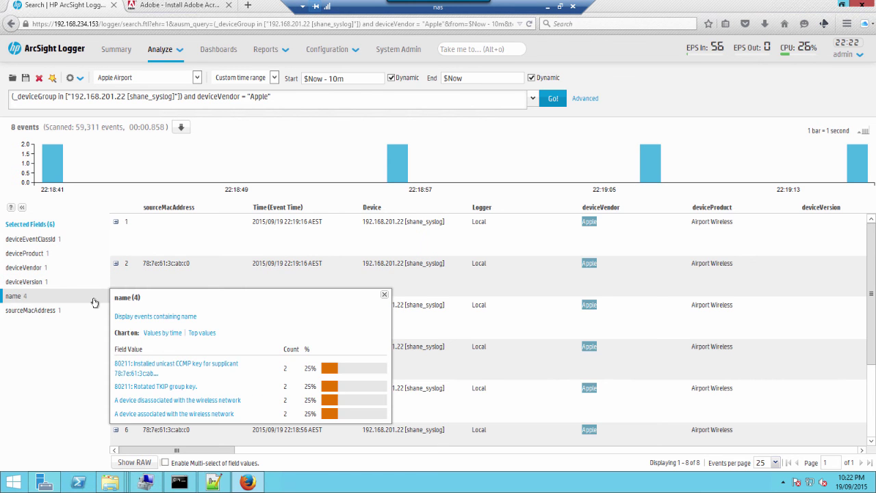
click(15, 369)
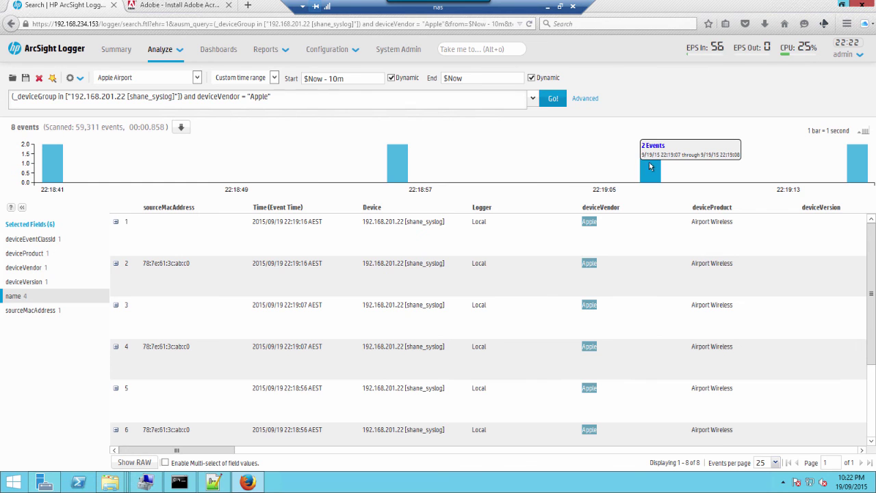
mouse_move(50, 171)
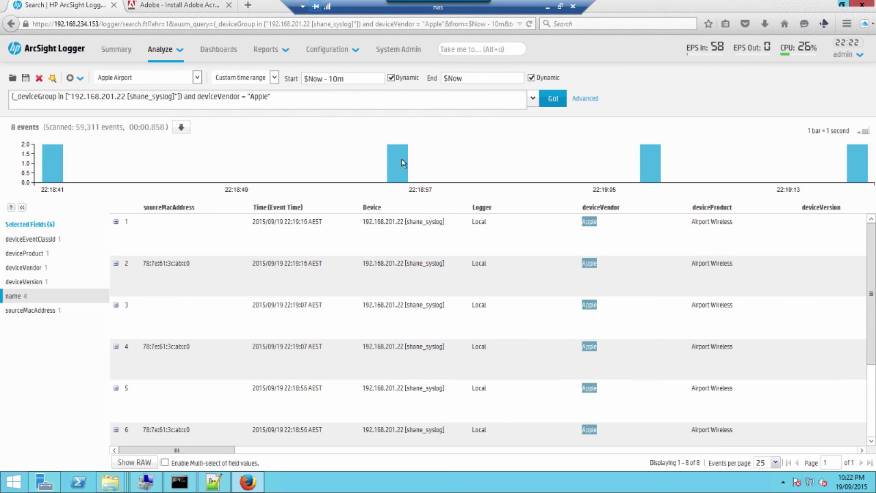
mouse_move(832, 175)
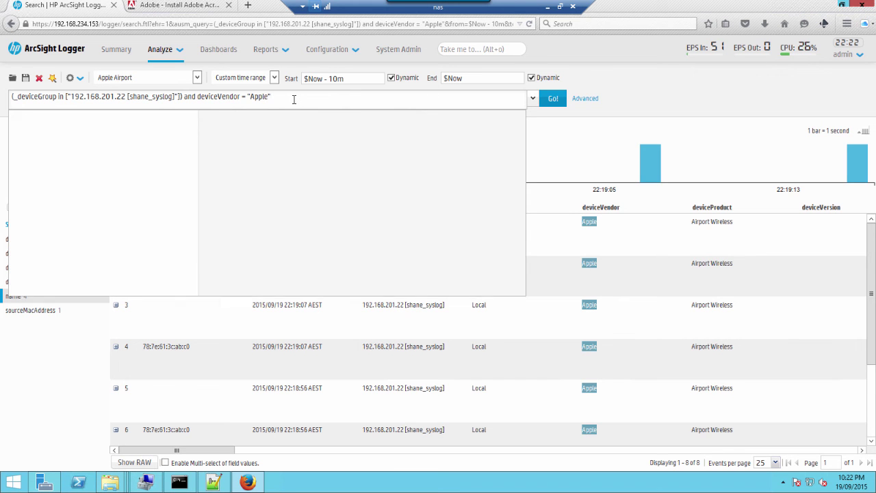
- Filter the Apple search with 'and sourceMacAddress IS NOT NULL' and start customizing the fieldset
text(and)
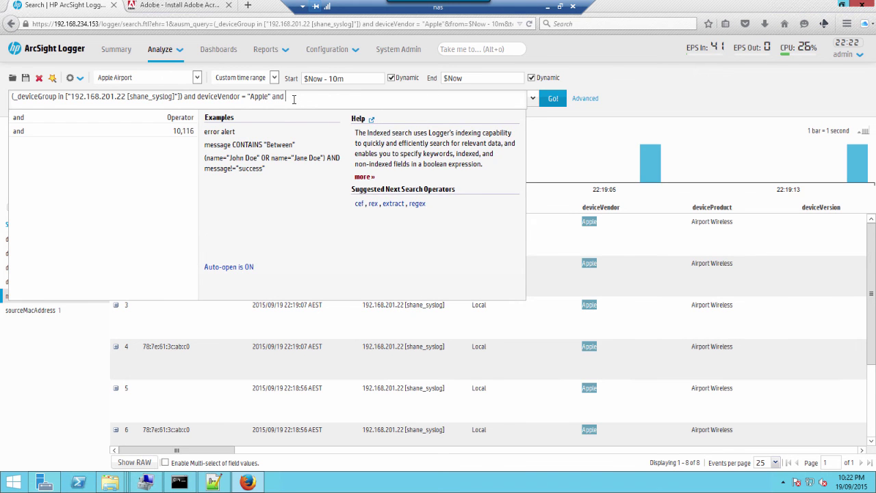
text( sourceMacAd)
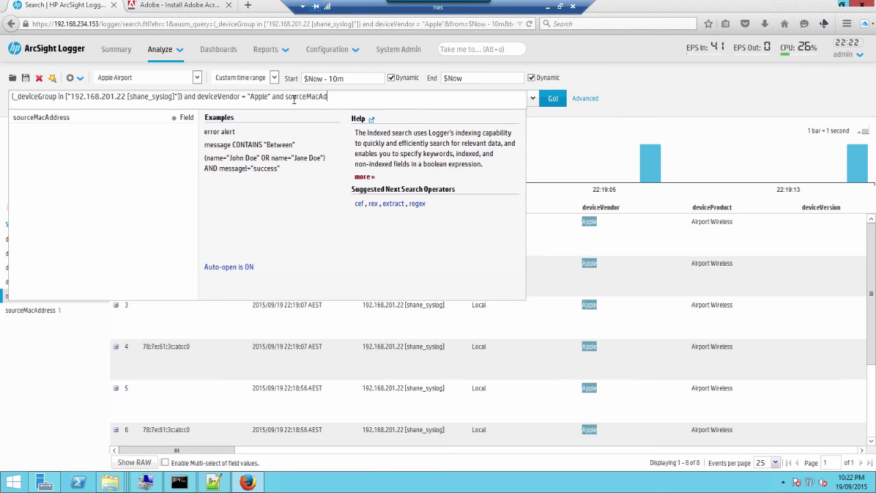
text(dress IS NOT NULL)
key(Return)
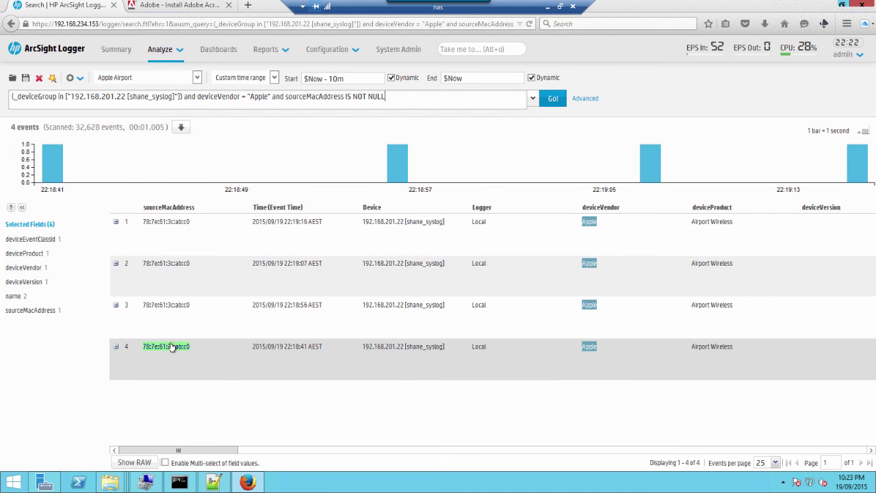
click(196, 78)
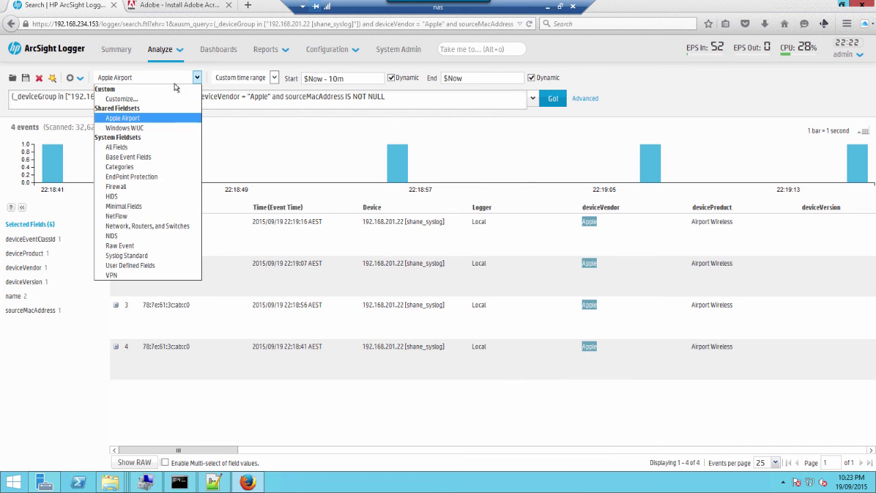
click(142, 100)
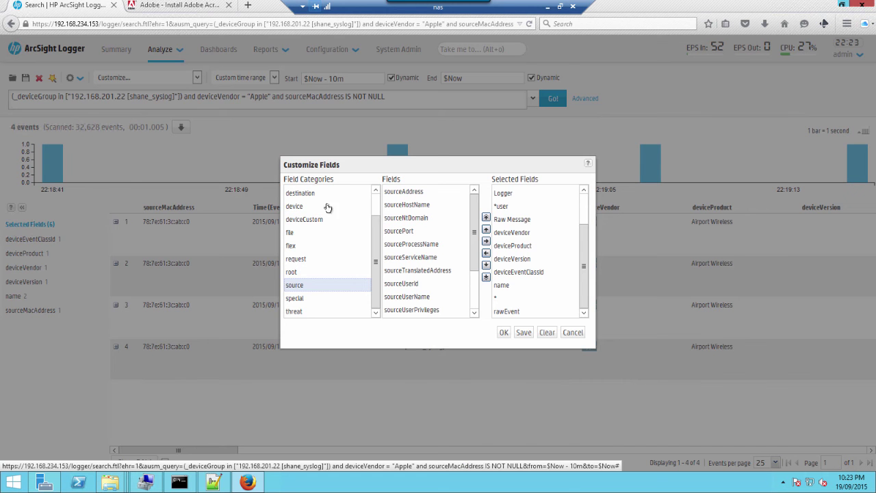
- Browse the root, special, file and request field categories, picking the message field
drag(583, 266, 589, 209)
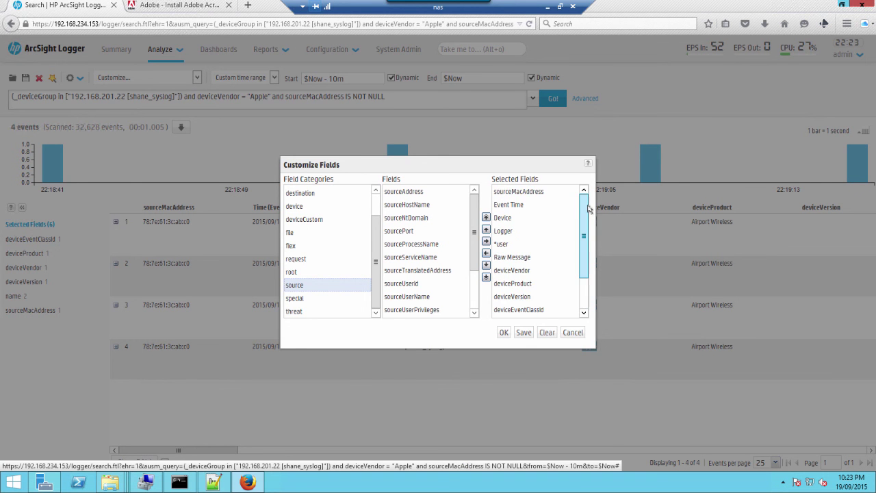
click(300, 273)
click(472, 275)
click(473, 205)
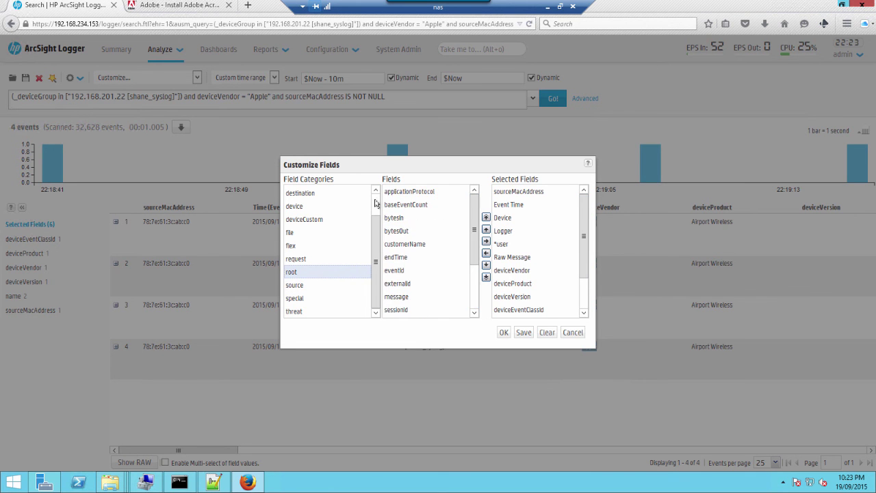
click(375, 207)
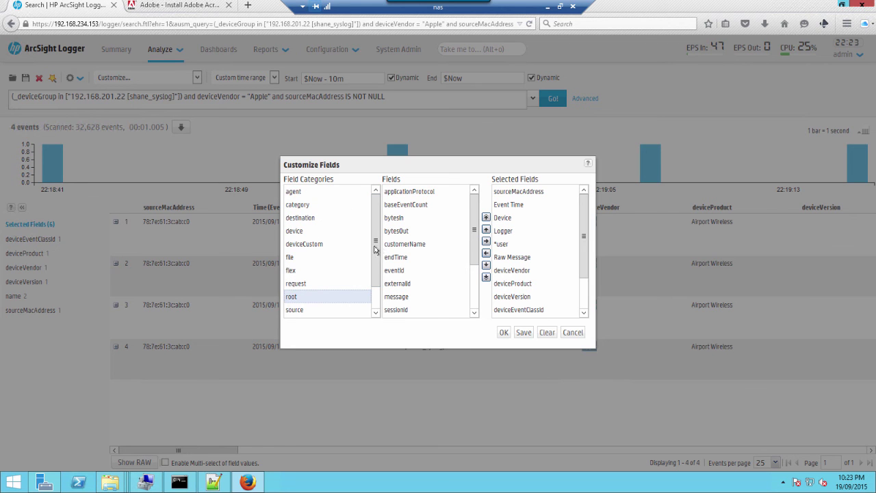
scroll(376, 250, down, 1)
click(310, 299)
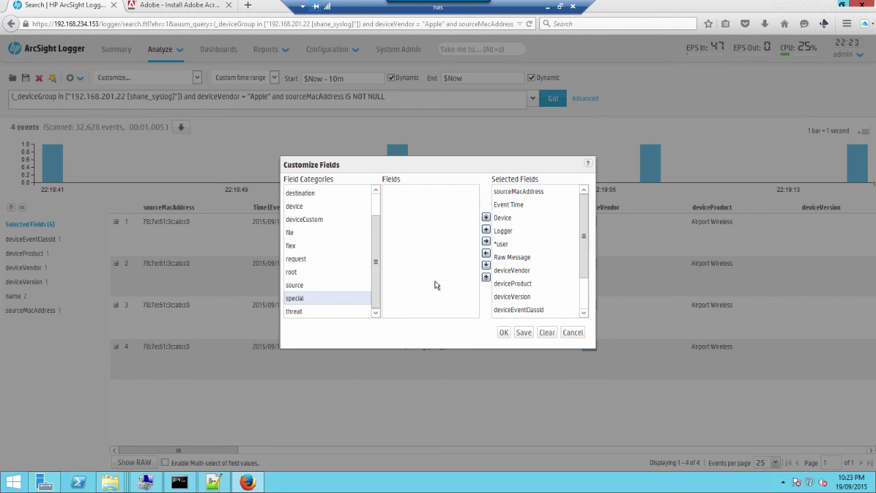
click(288, 233)
click(291, 262)
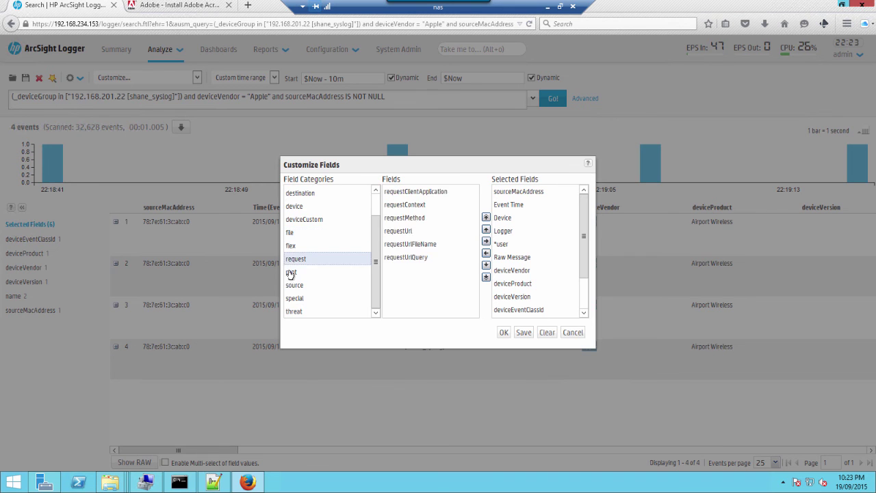
click(290, 273)
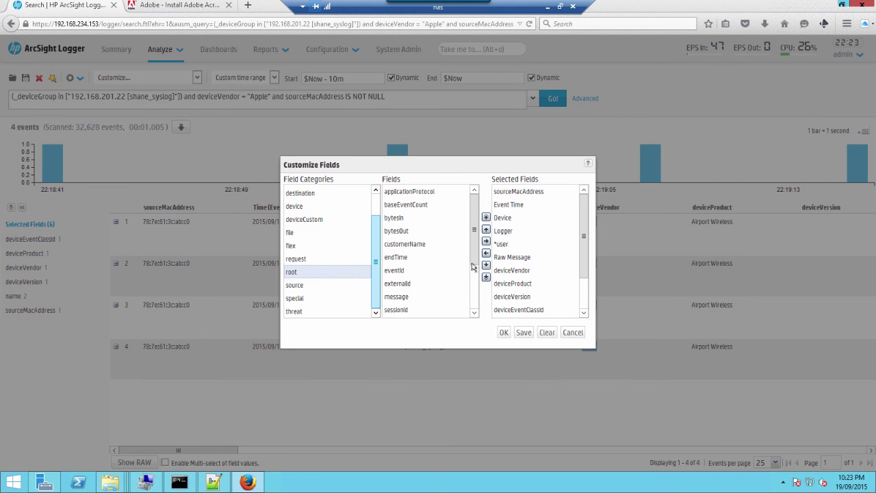
drag(472, 267, 469, 301)
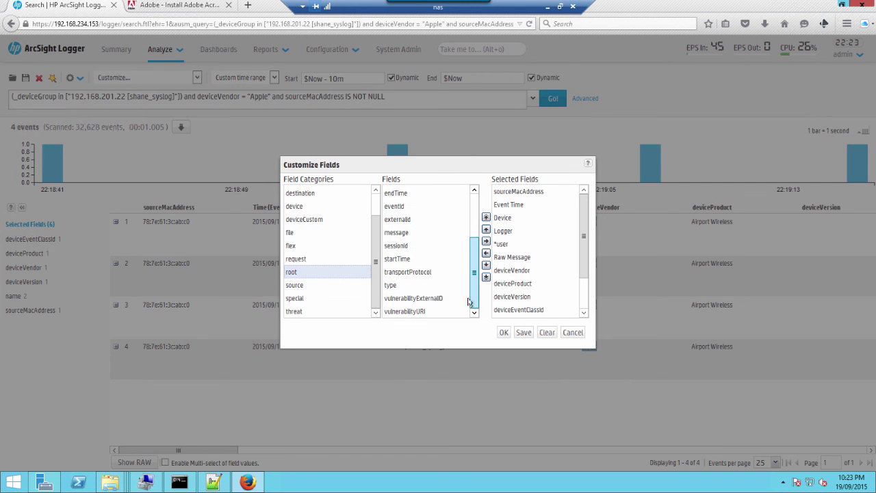
click(390, 233)
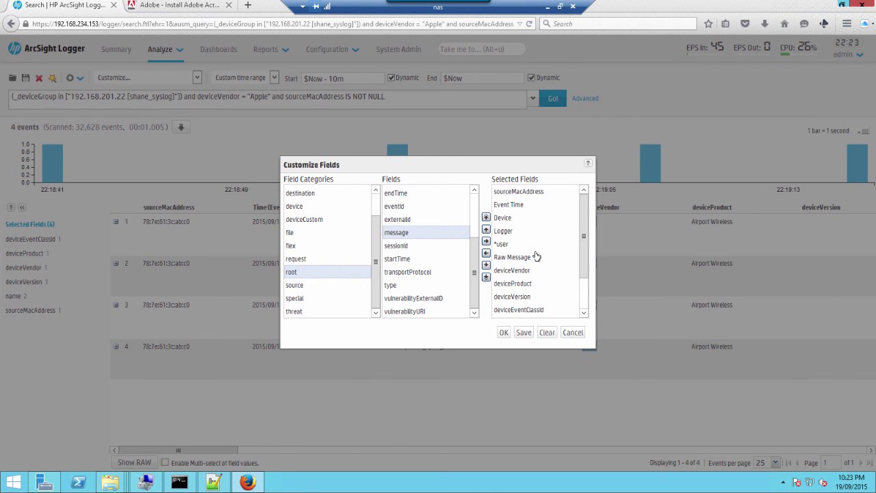
drag(585, 239, 587, 290)
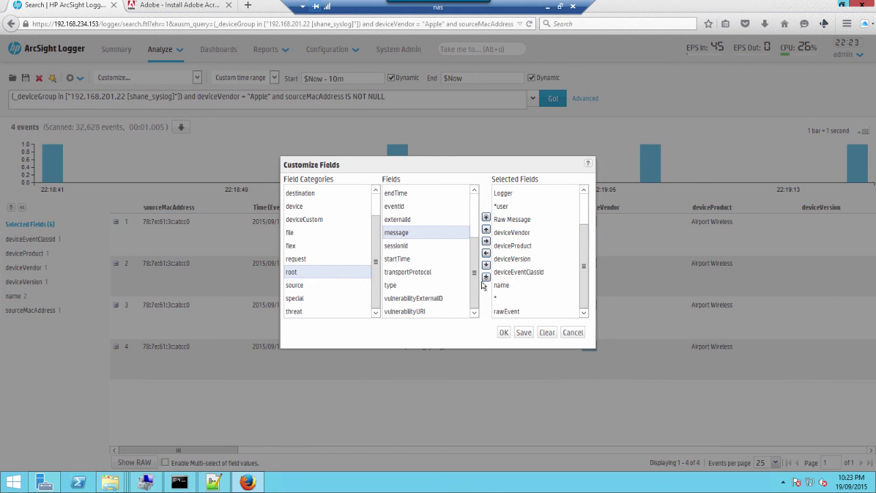
- Place name right below sourceMacAddress and save as Apple Airport, overwriting the existing fieldset
click(505, 285)
click(486, 218)
drag(583, 229, 585, 191)
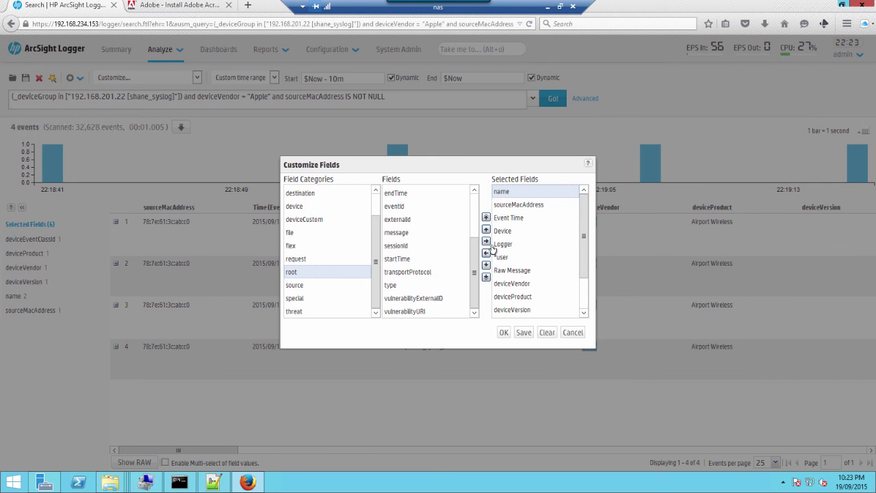
click(486, 265)
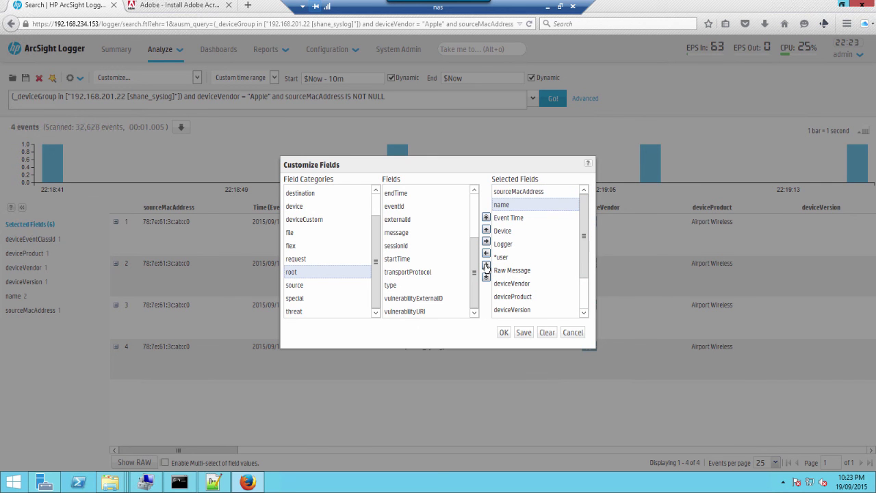
click(523, 333)
text(Apple Airport)
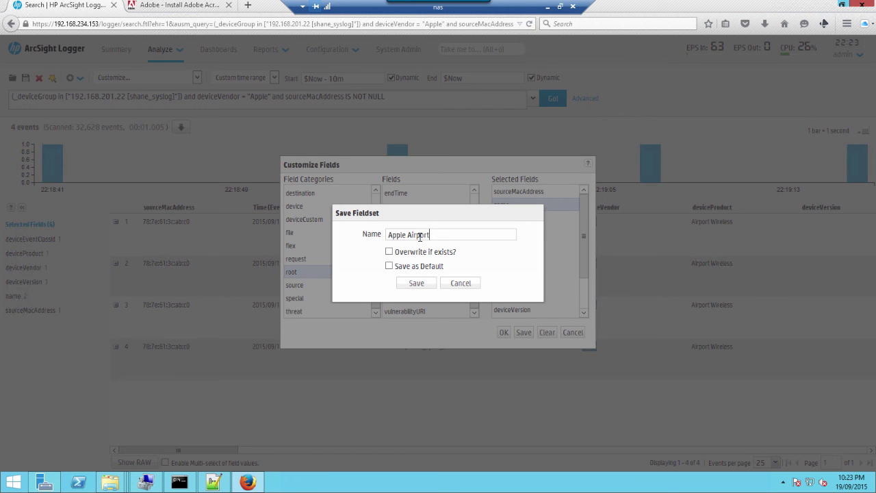
click(389, 252)
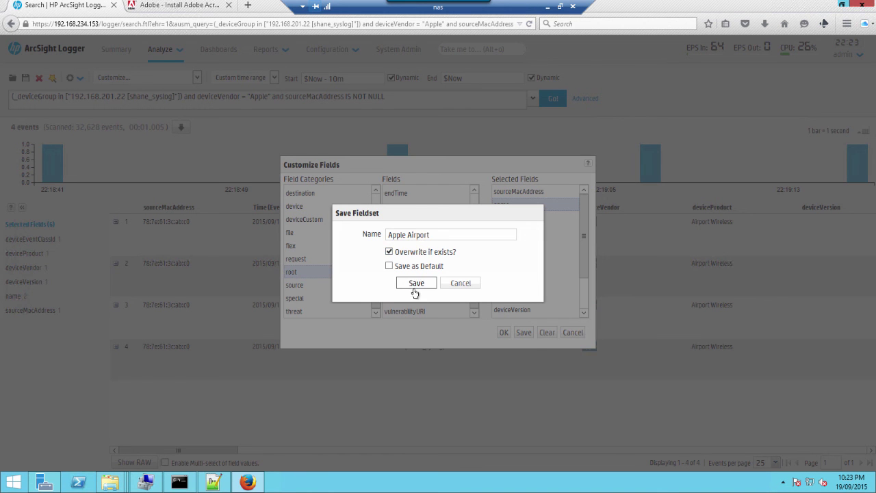
click(511, 340)
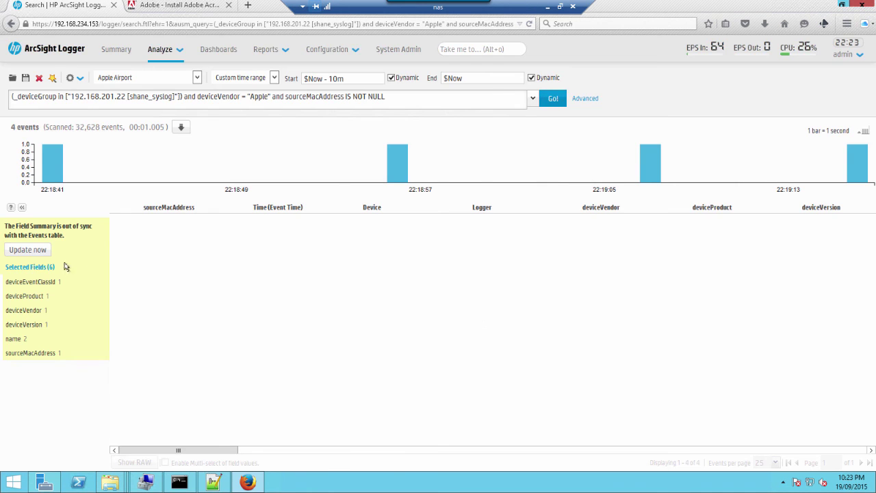
- Rerun the search, expand event 1's raw CEF line, glance at Notepad++, then select the vendor/MAC conditions
key(Return)
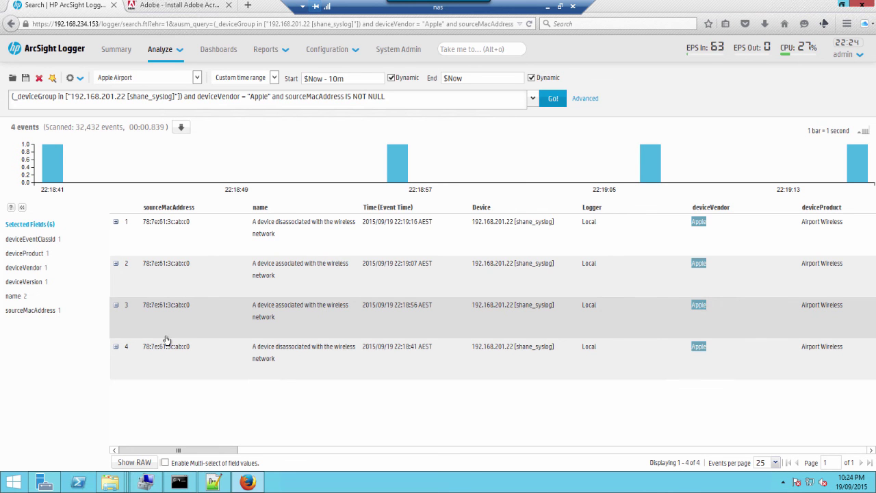
click(116, 223)
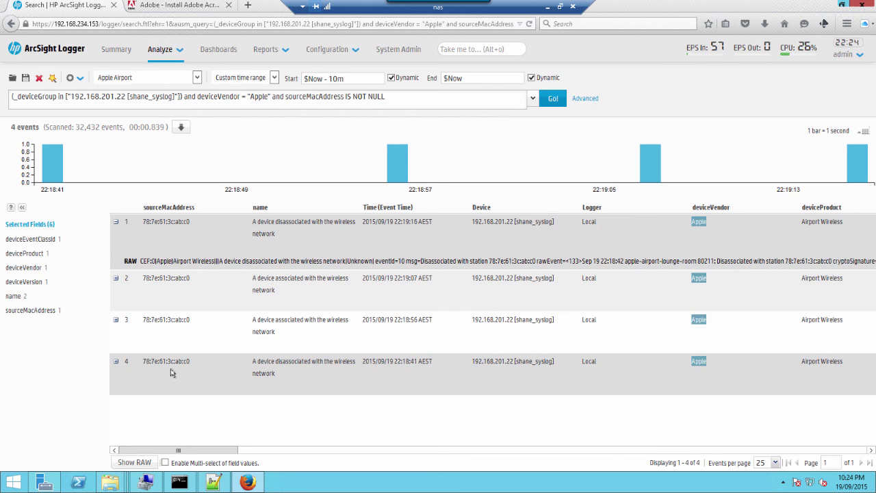
click(213, 482)
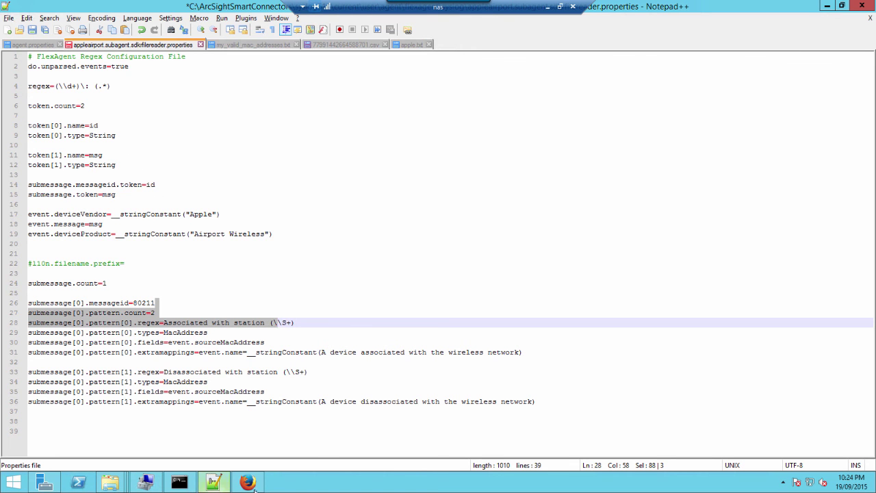
click(250, 485)
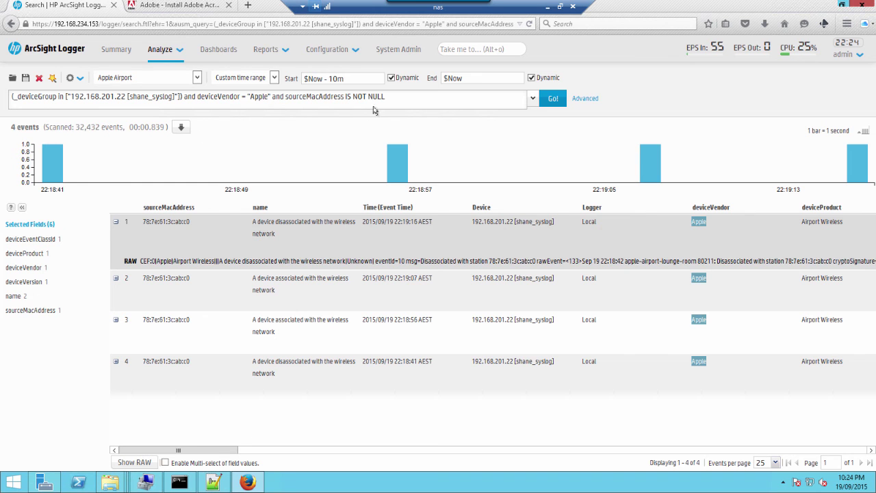
drag(395, 100, 188, 97)
- Replace the vendor and MAC conditions with '| top deviceVendor' and run the search
key(BackSpace)
text(|)
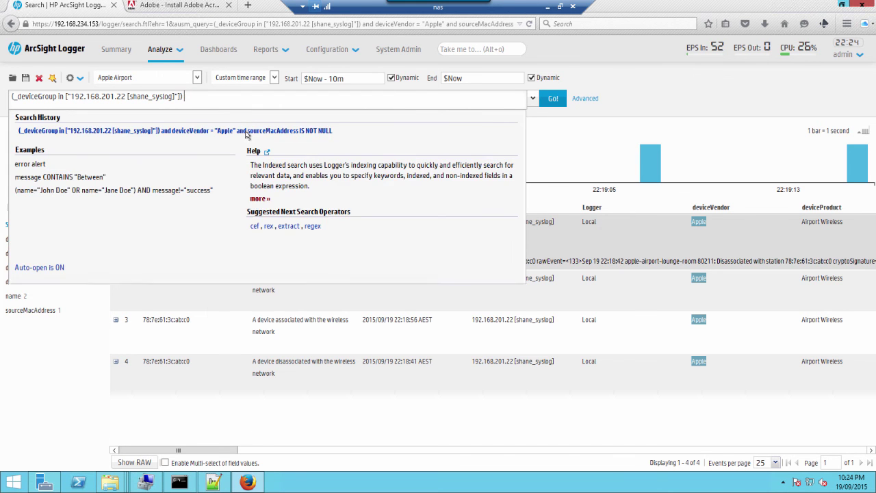
text( top deviceVendor)
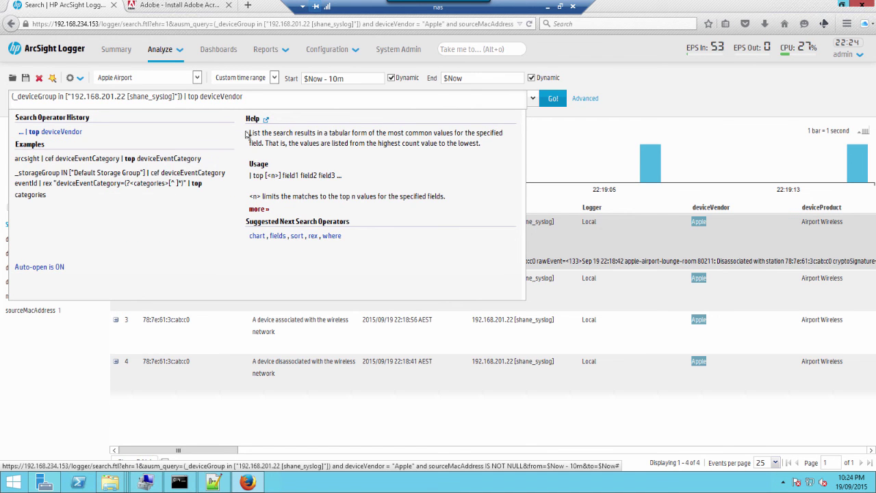
key(Return)
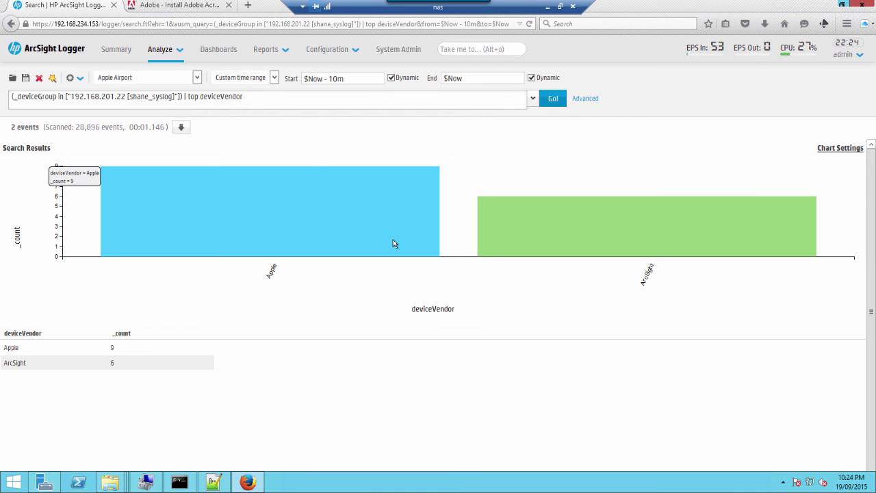
- Widen the Start time to $Now - 2h, then to $Now - 24h, rerunning each time
key(BackSpace)
key(BackSpace)
key(BackSpace)
text(2h)
key(Return)
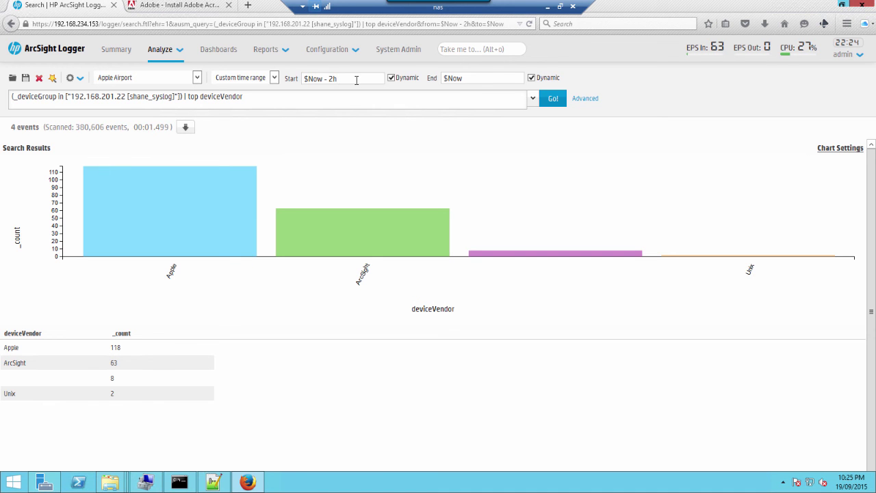
key(BackSpace)
key(BackSpace)
text(24h)
key(Return)
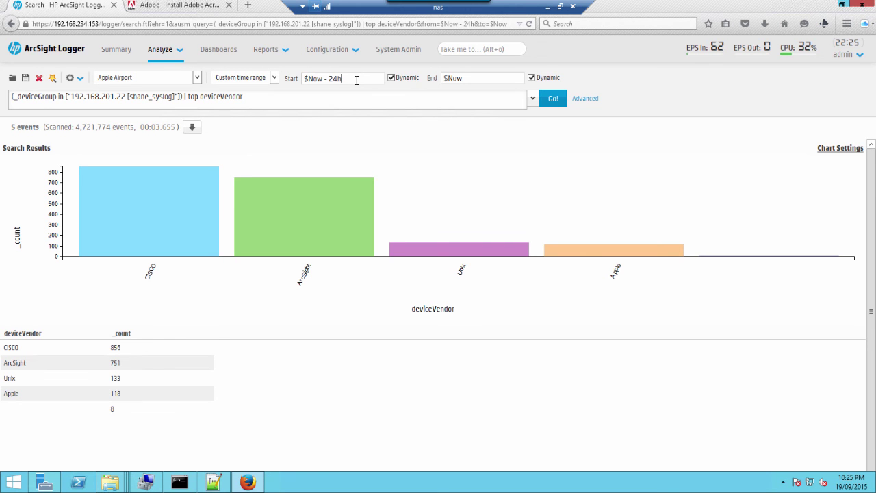
- Change the top deviceVendor chart type to Pie in Chart Settings and apply it
click(834, 149)
click(500, 248)
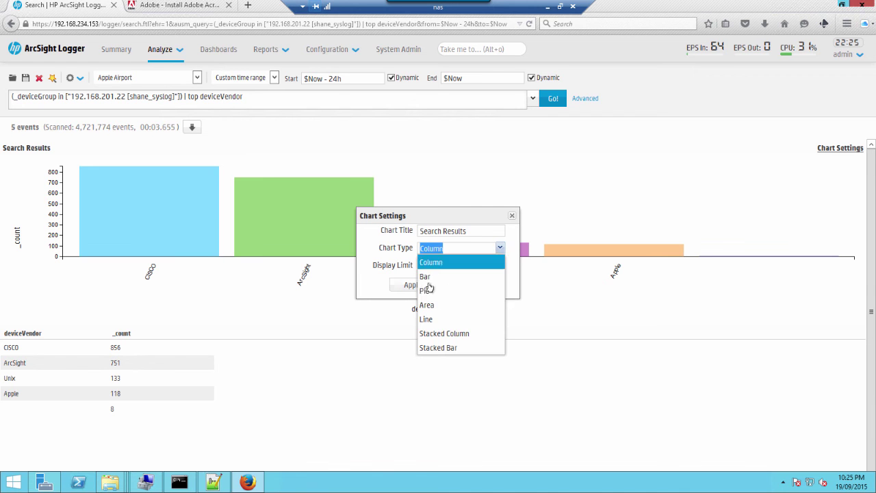
click(425, 290)
click(413, 286)
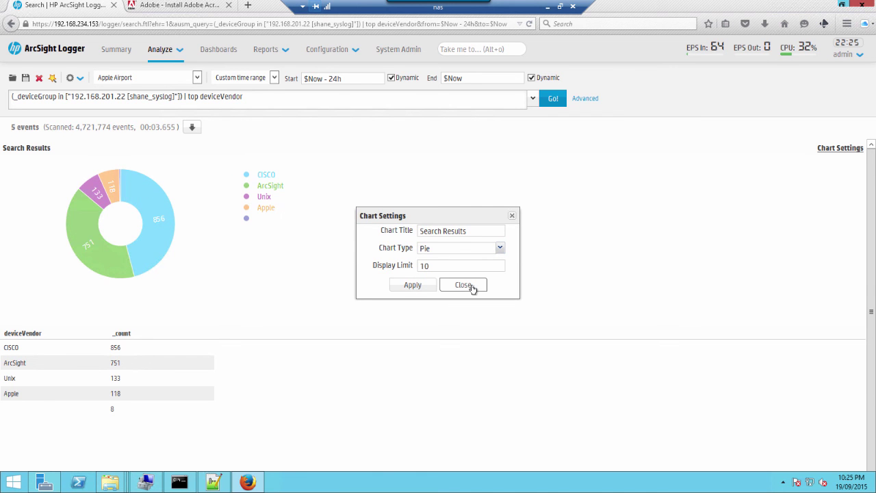
click(471, 286)
mouse_move(89, 217)
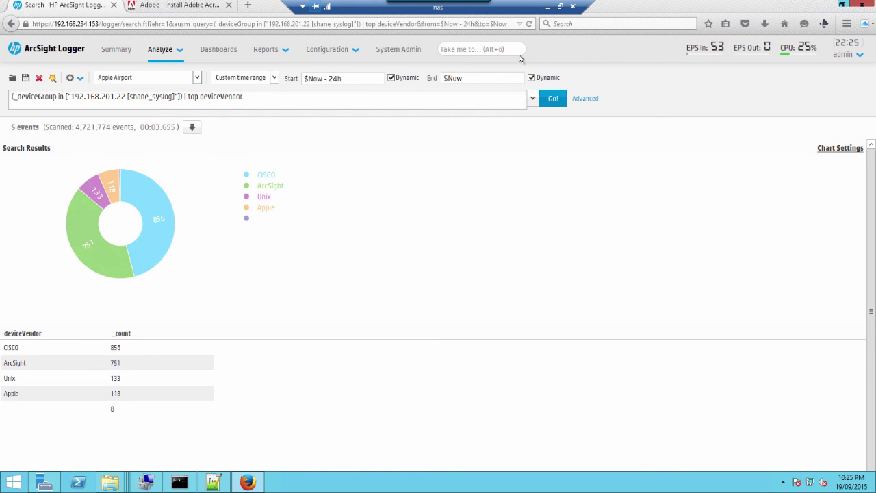
- Leave the remote session and open the Token operation summary PDF from the Flex Connector guide folder
click(548, 7)
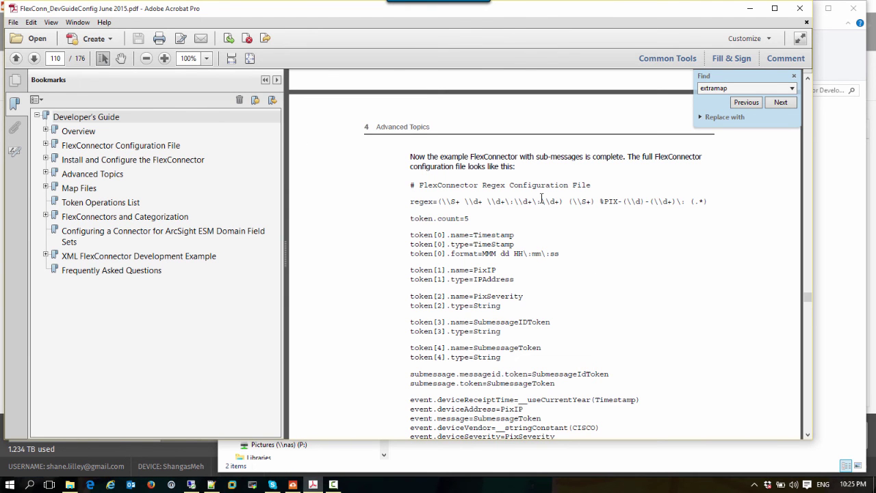
click(830, 165)
click(458, 136)
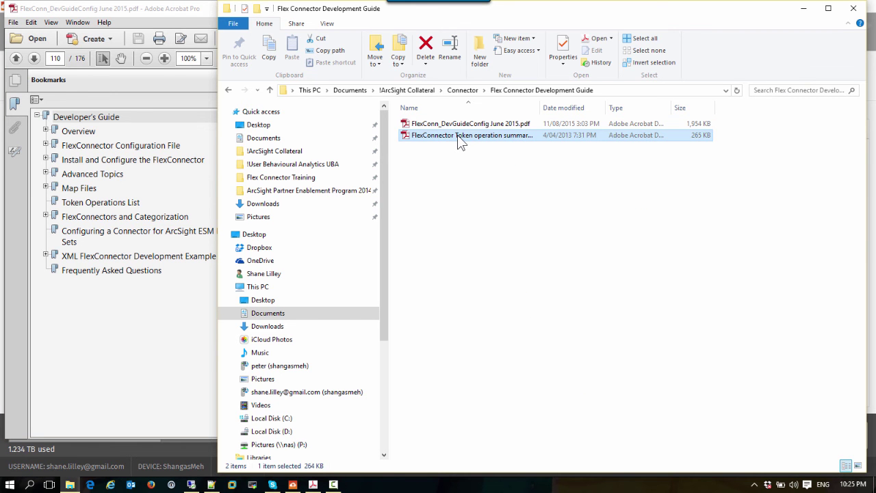
double_click(457, 135)
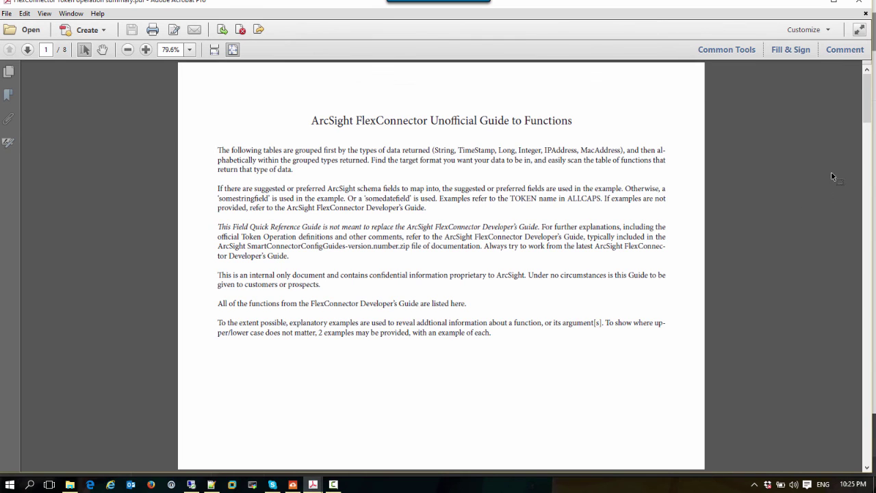
- Page through to the IPAddress and MacAddress tables, then minimize Acrobat and return to the Logger session
drag(867, 103, 869, 301)
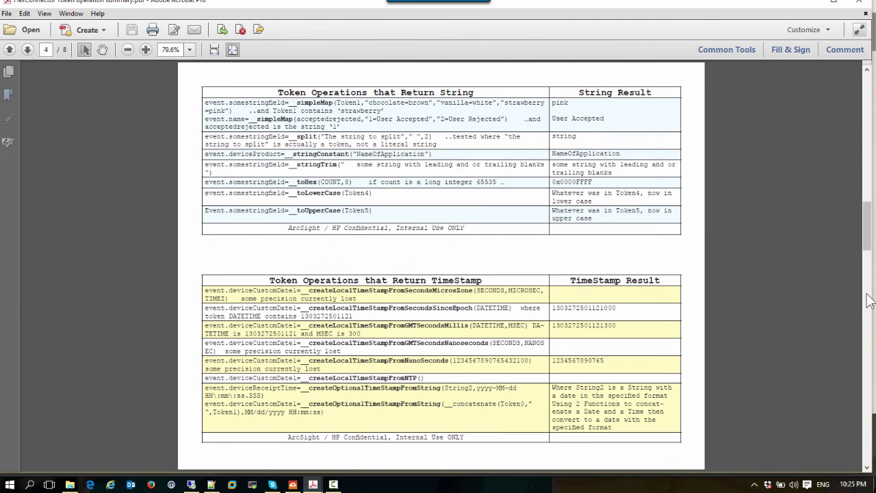
click(870, 366)
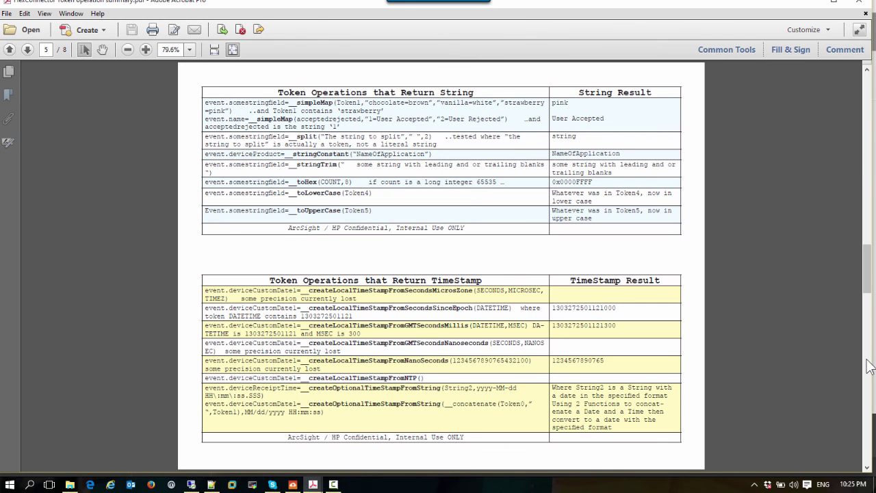
click(869, 366)
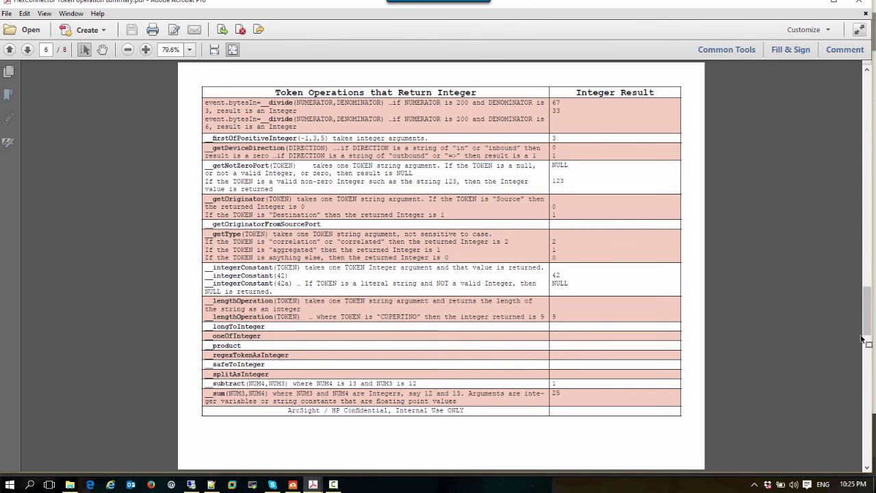
click(870, 362)
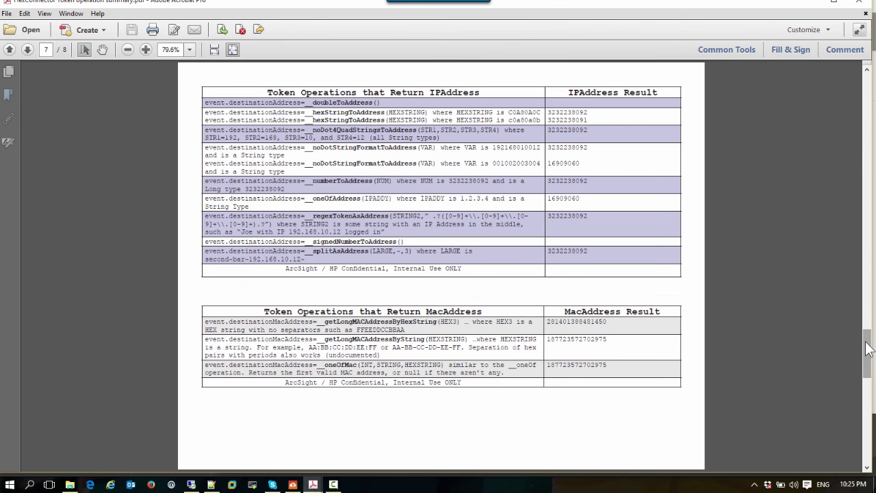
drag(869, 349, 863, 123)
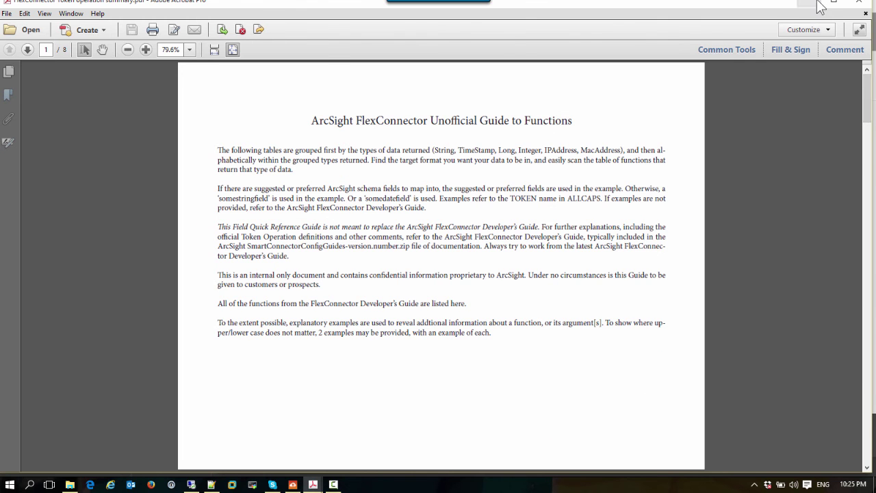
click(809, 6)
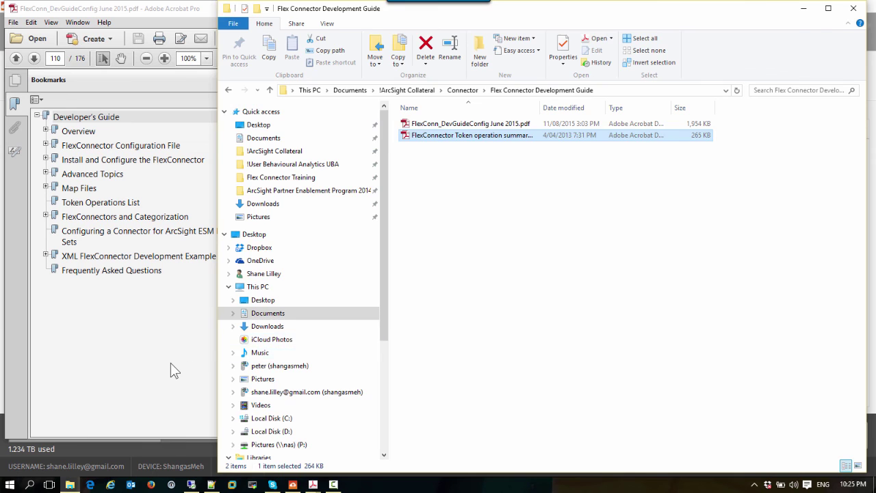
click(171, 365)
click(191, 485)
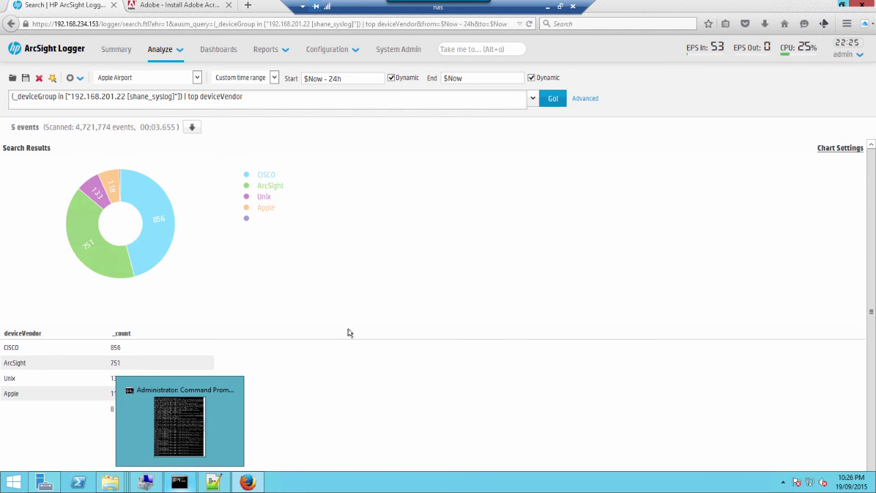
- Show agent.properties in Notepad++ and highlight the customsubagentlist sub-agent names up to sonicwall_syslog
click(213, 482)
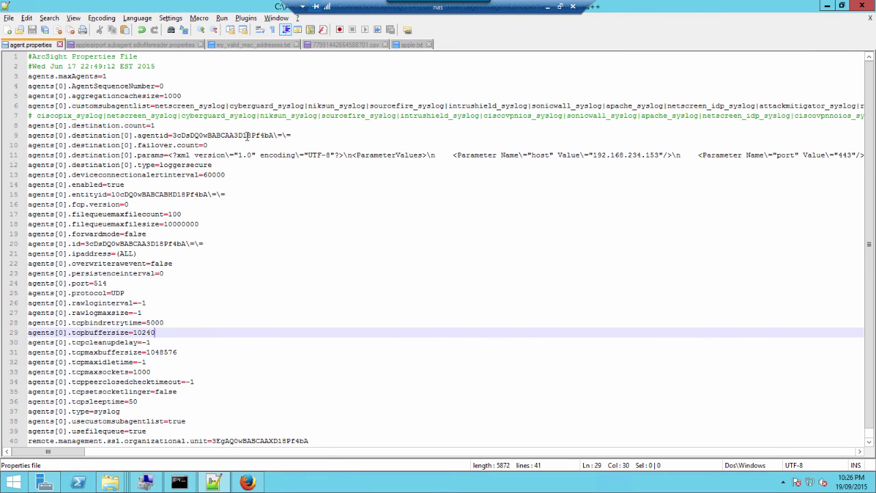
drag(155, 107, 341, 106)
click(600, 106)
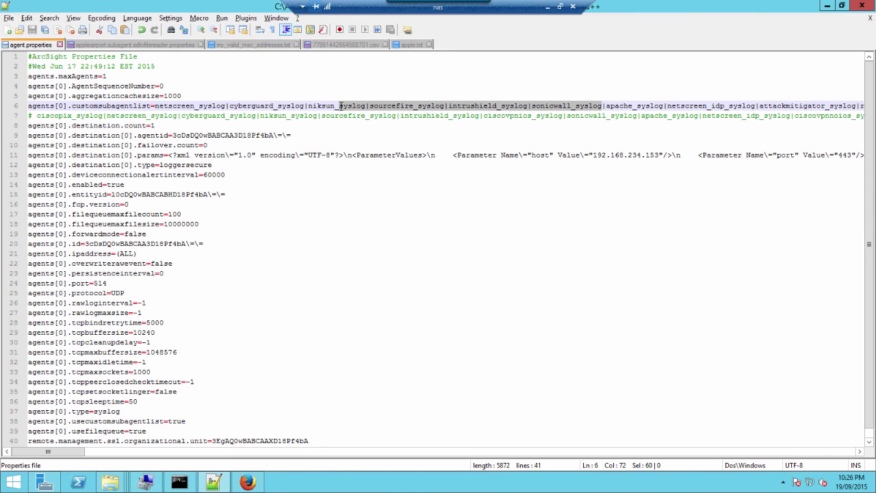